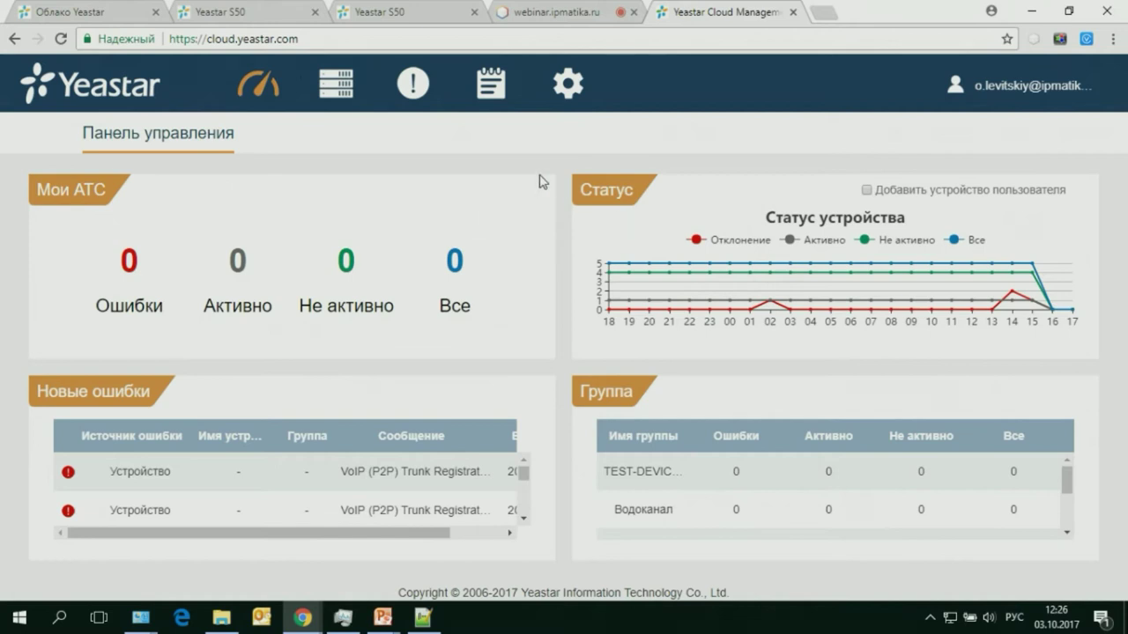
- Confirm the Панель управления dashboard shows 0 PBXs in every Мои АТС status count
left_click(274, 16)
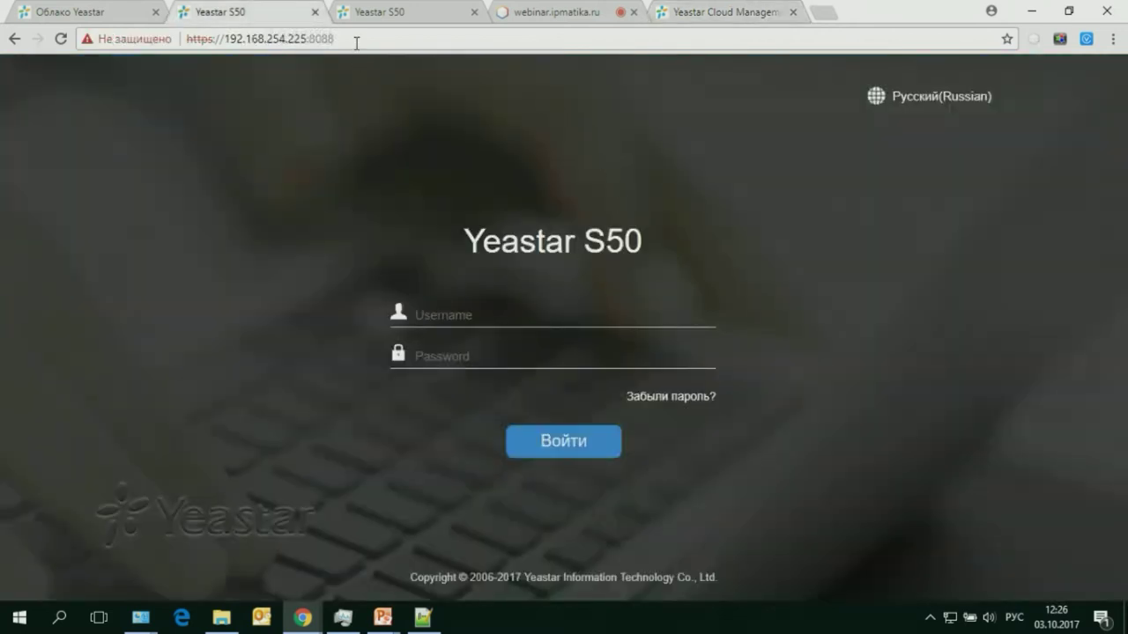
- Sign in to the PBX at 192.168.254.235 with the administrator username and password
left_click(401, 19)
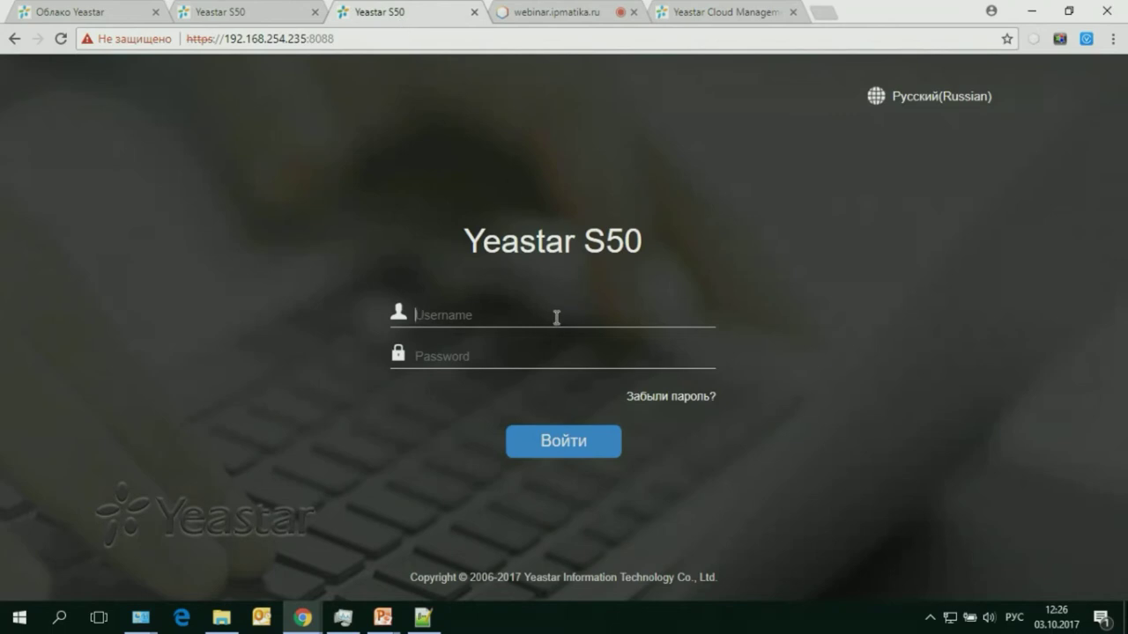
key("BackSpace")
key("alt+shift")
key("Tab")
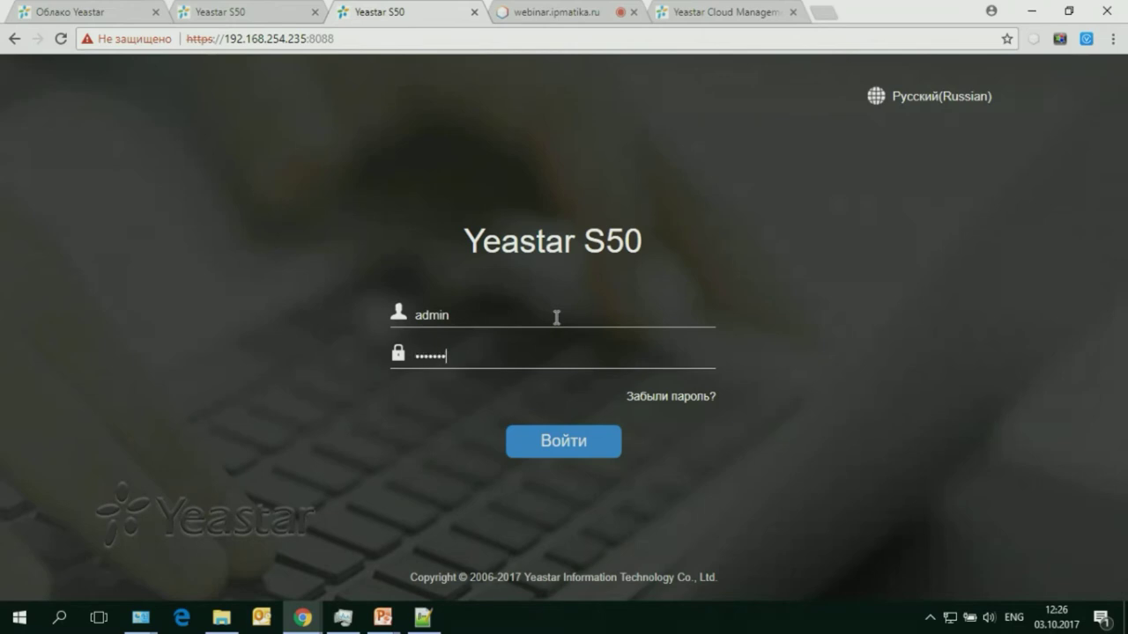
key("Return")
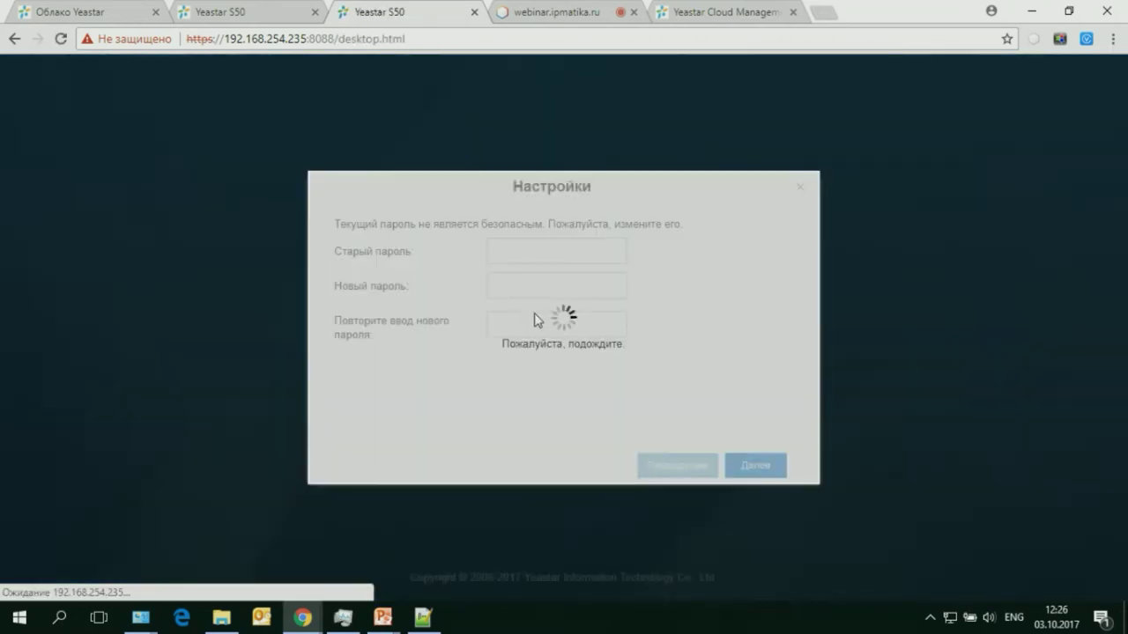
- Dismiss the password-change prompt and open the Настройки settings window
left_click(799, 187)
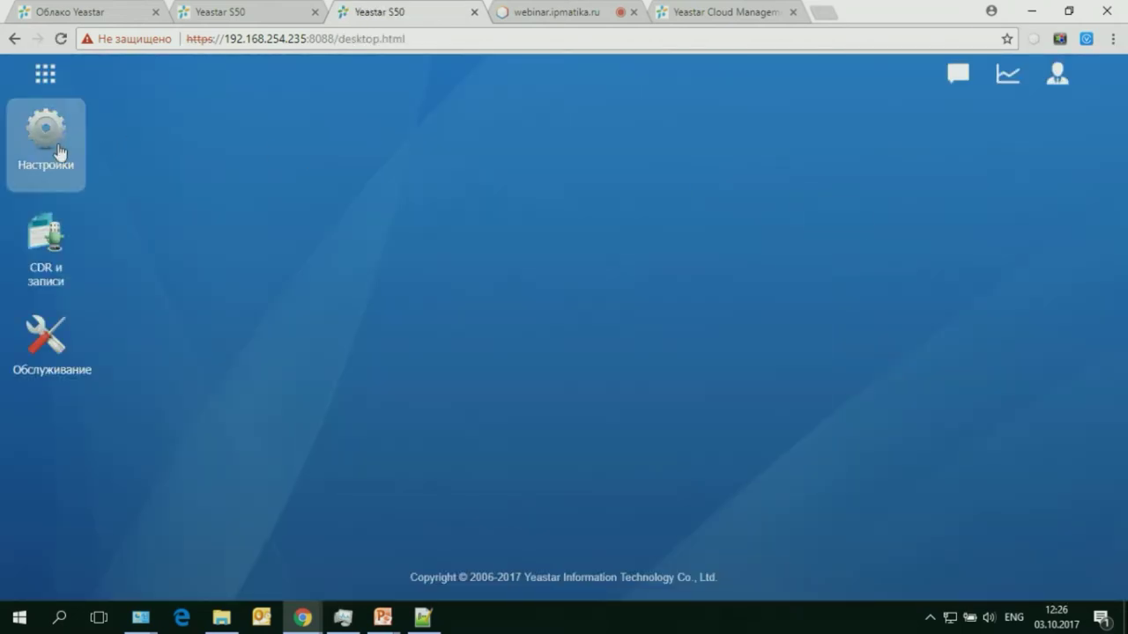
left_click(59, 152)
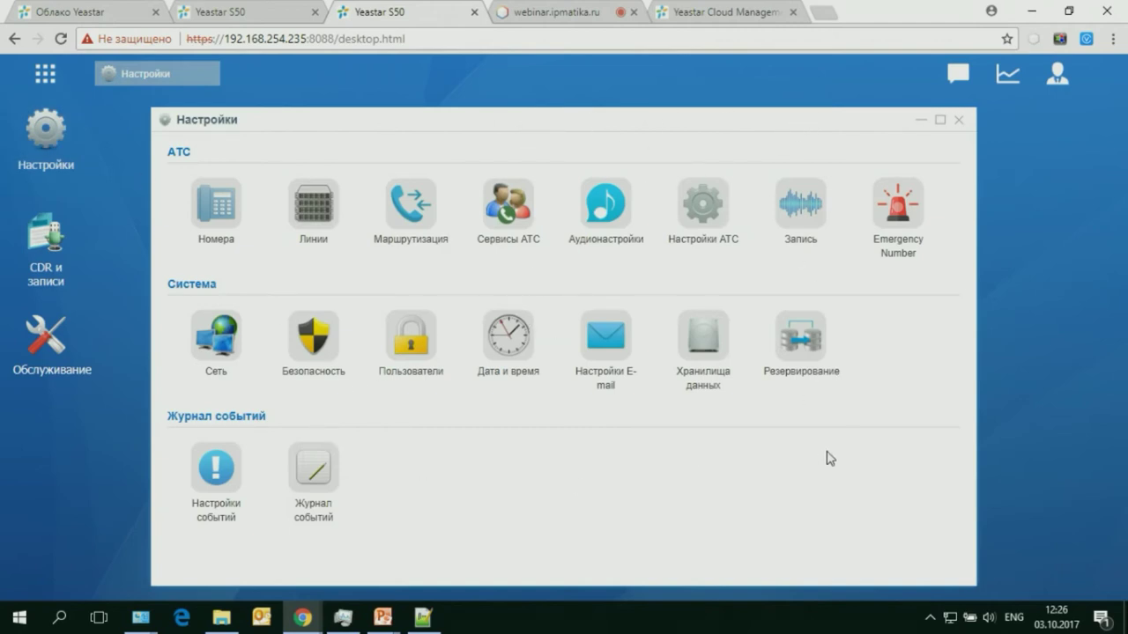
left_click(483, 41)
left_click(487, 42)
- Reload the desktop at desktop.html?cloud and open the Управление из облака settings page
type("?")
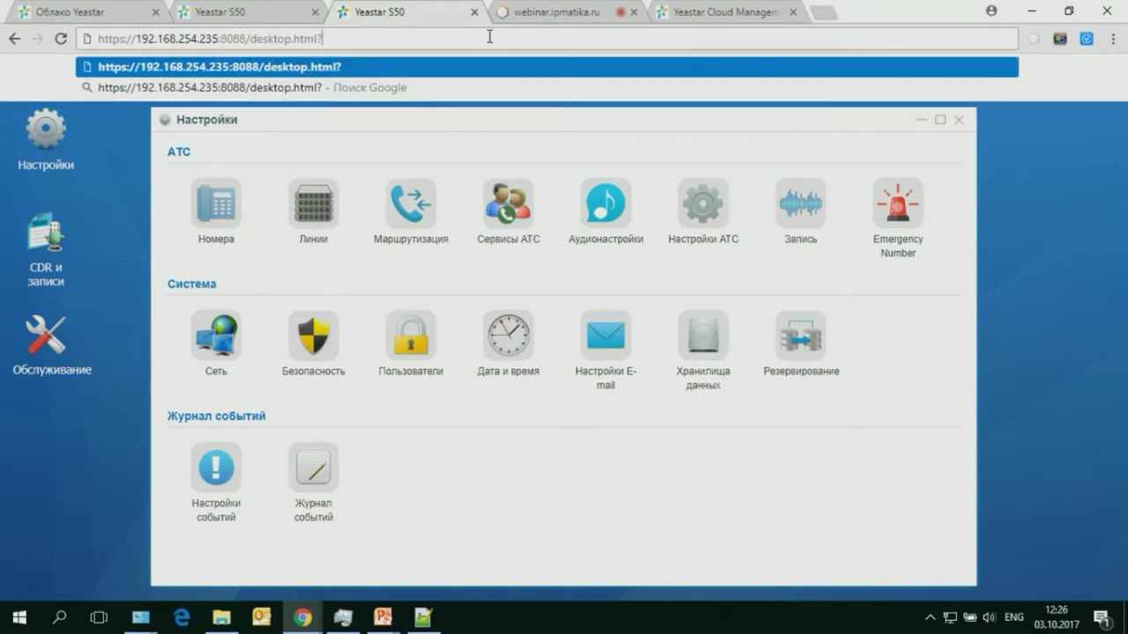
type("clo")
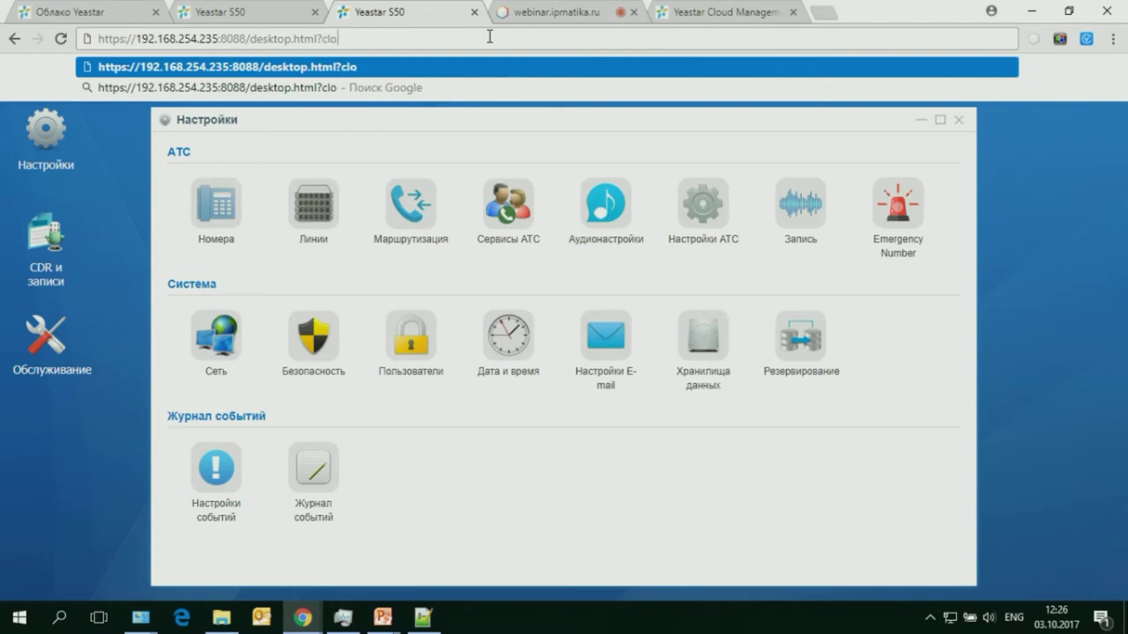
type("ud")
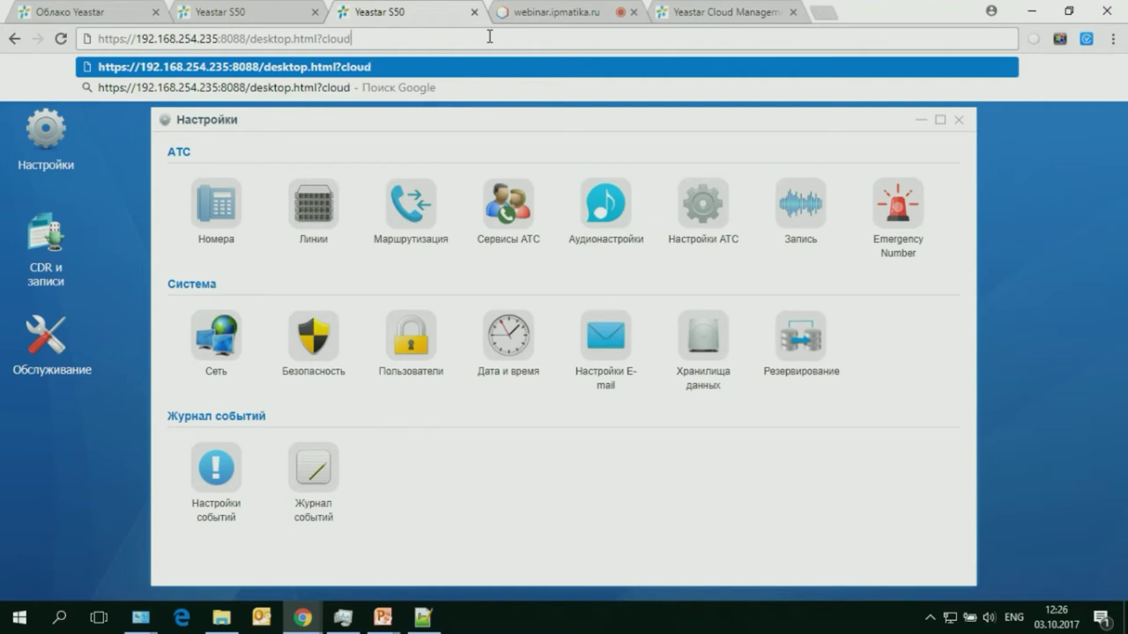
key("Return")
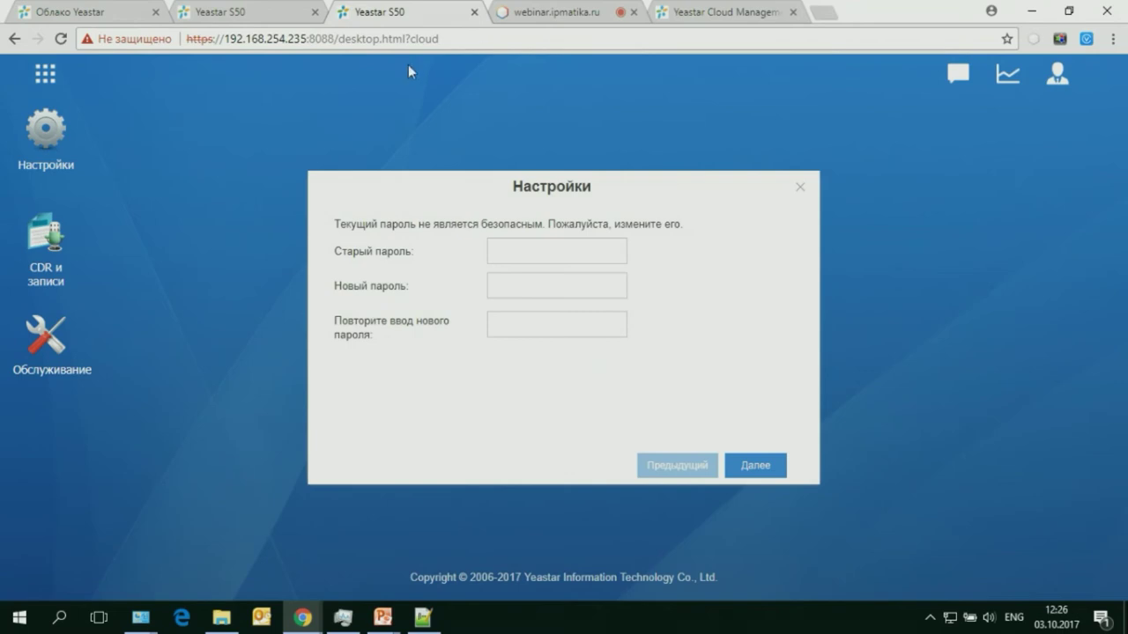
left_click(800, 191)
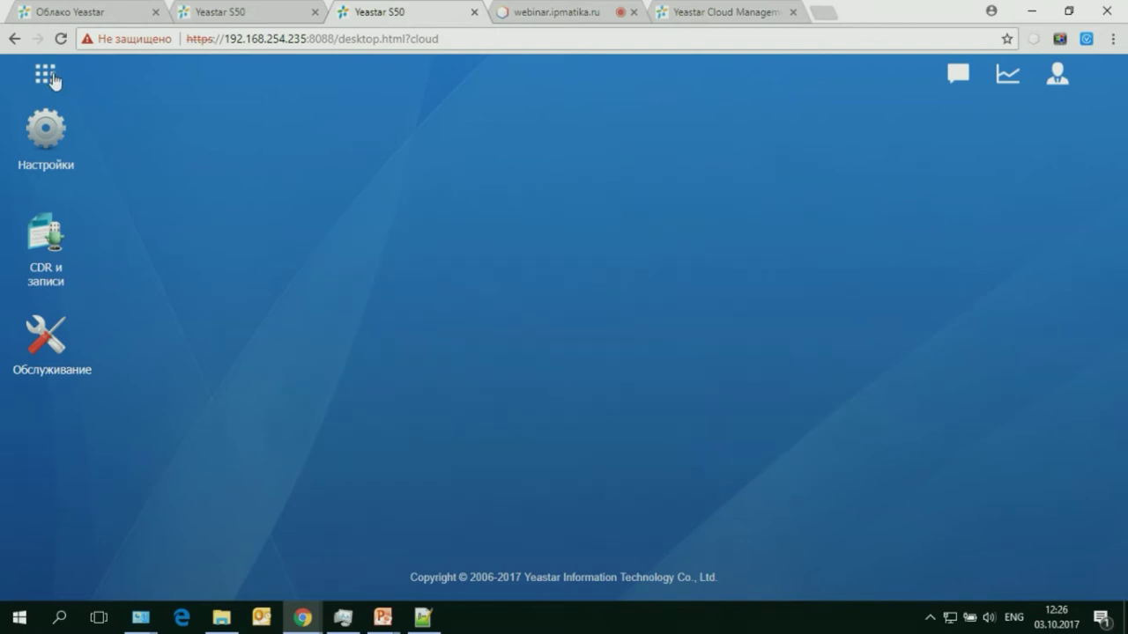
left_click(48, 77)
left_click(98, 176)
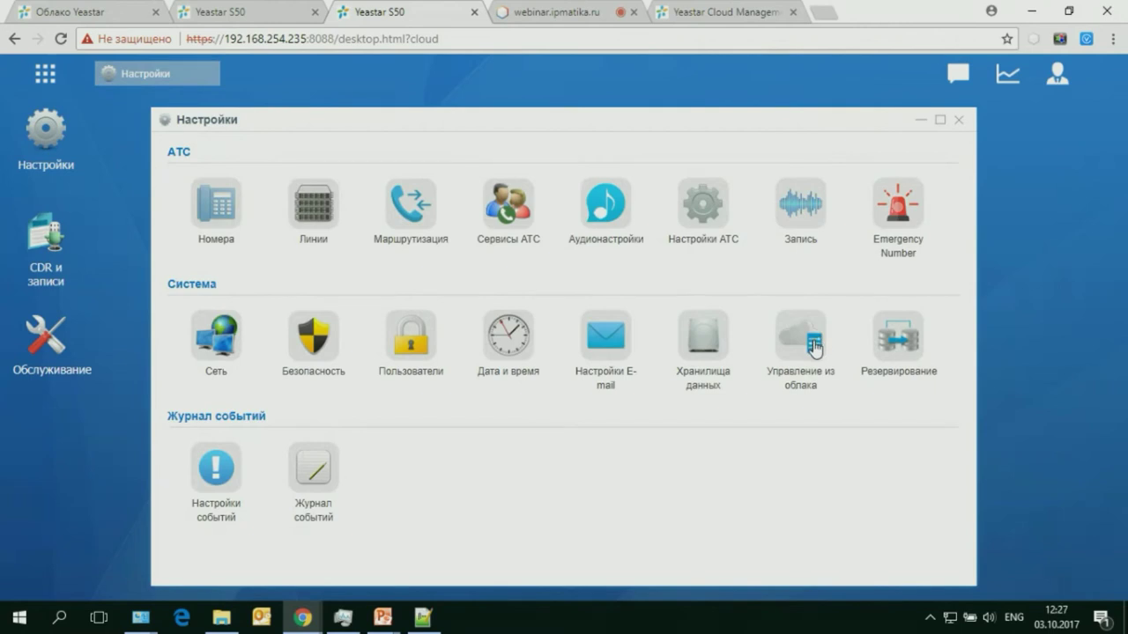
left_click_drag(814, 347, 811, 385)
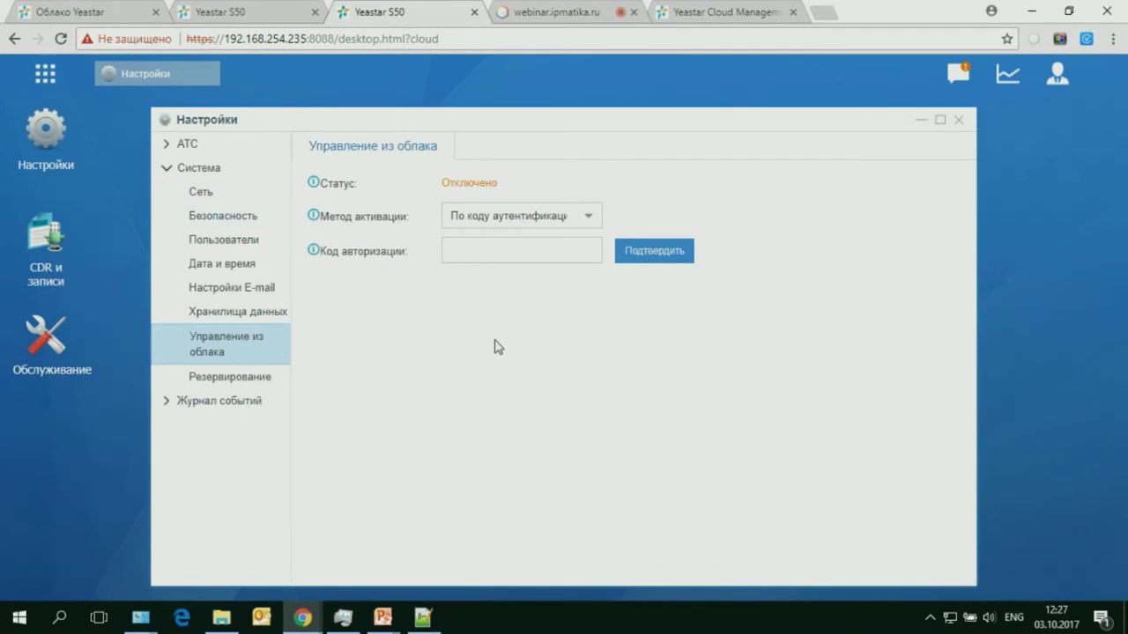
- Set Метод активации to По Yeastar ID and paste the account e-mail as the ID
left_click(592, 219)
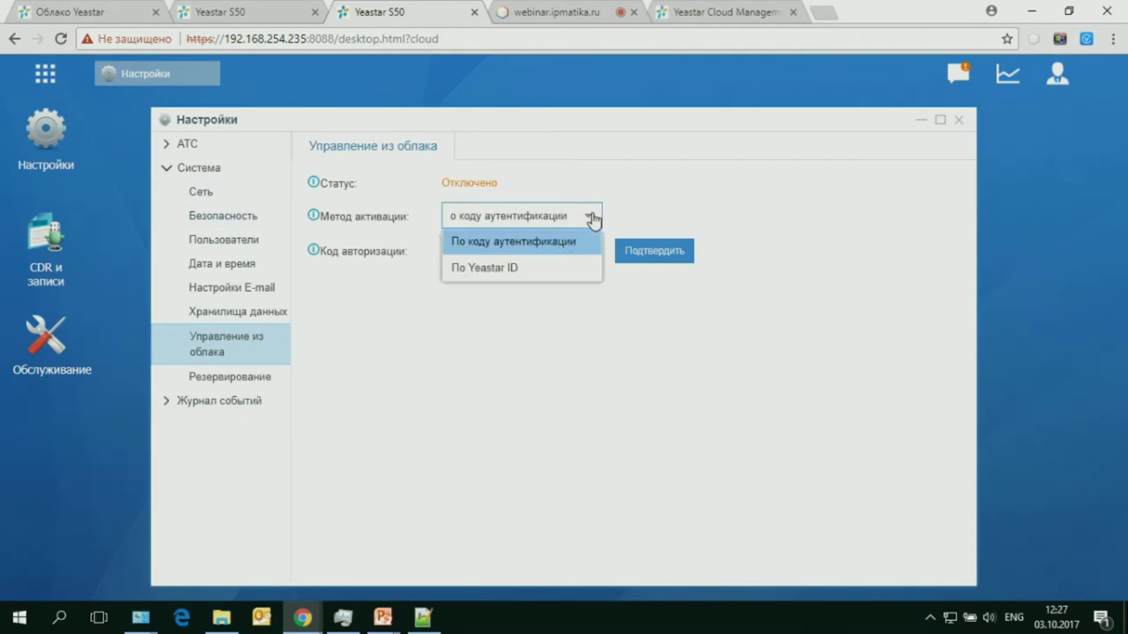
left_click(554, 271)
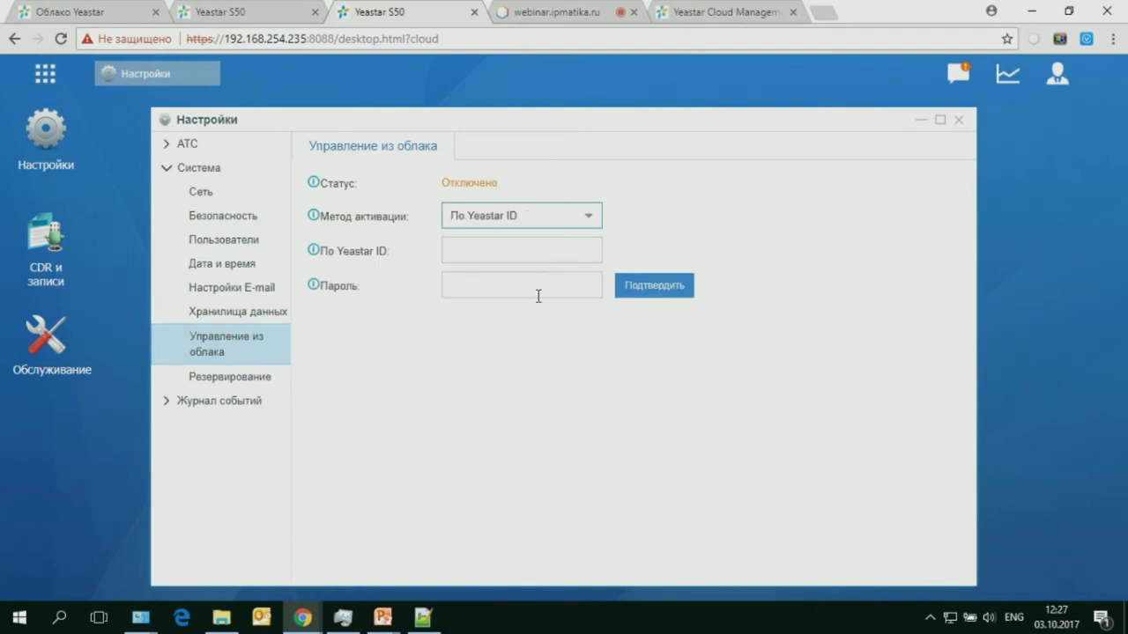
left_click(421, 617)
left_click_drag(220, 90, 9, 88)
key("ctrl+c")
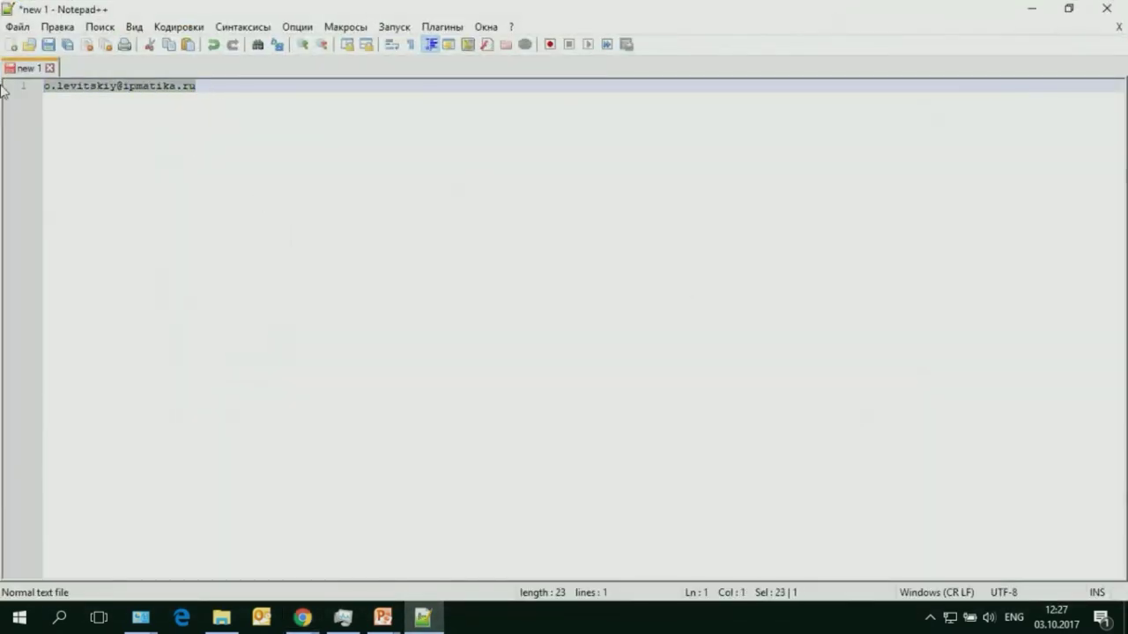
left_click(1031, 9)
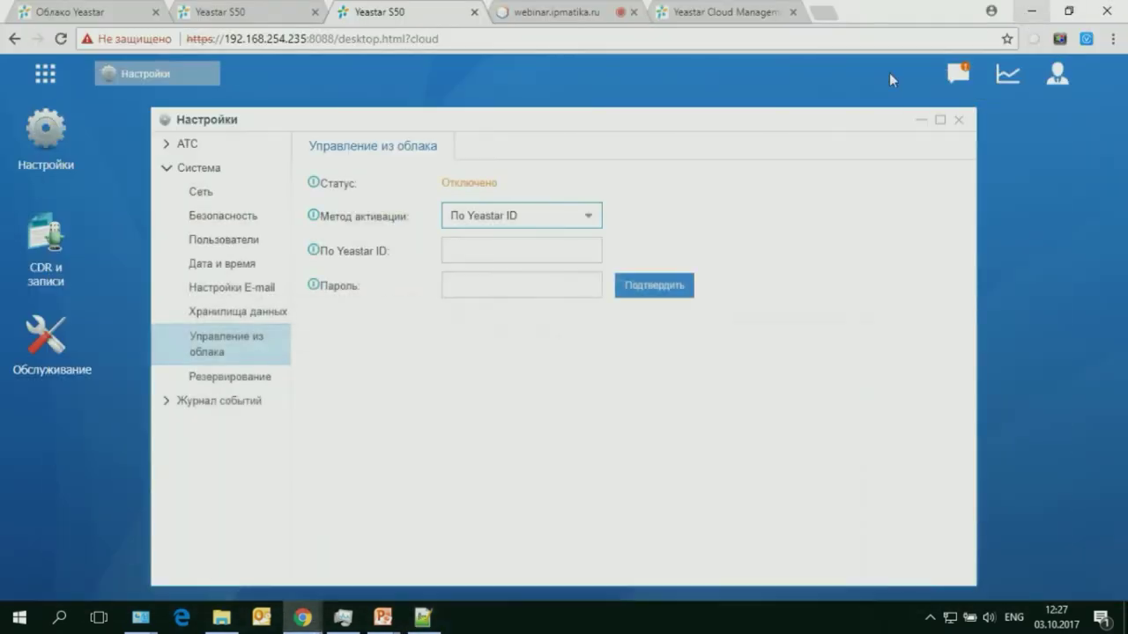
left_click(554, 242)
key("ctrl+v")
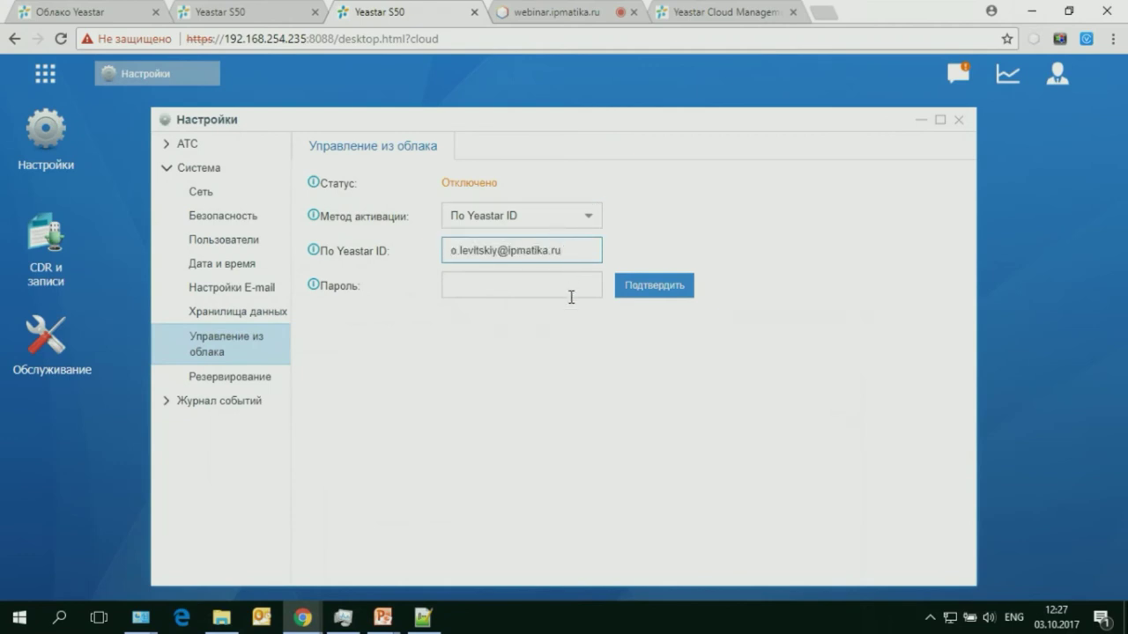
left_click(572, 289)
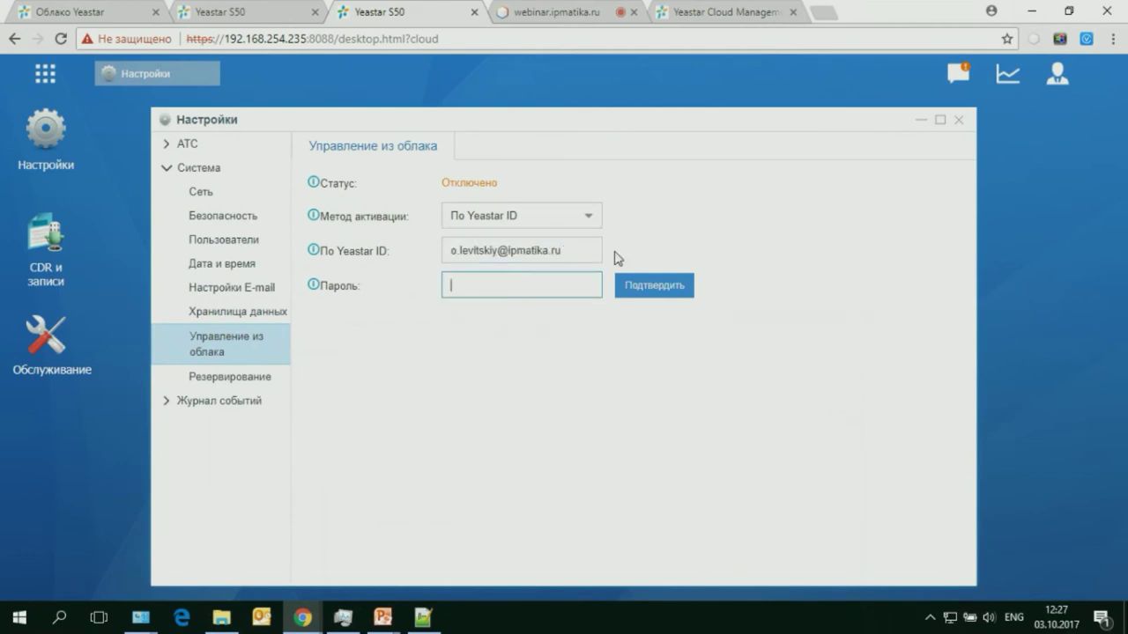
- Enter the account password and submit, then retype the password and resubmit activation
left_click(591, 216)
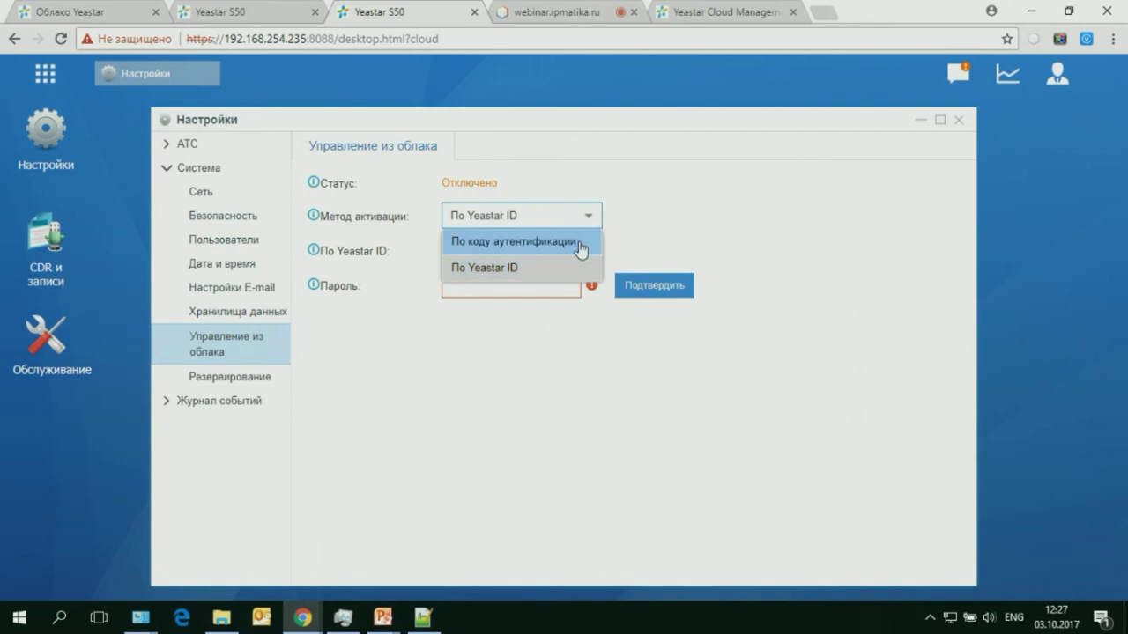
left_click(694, 198)
left_click(534, 285)
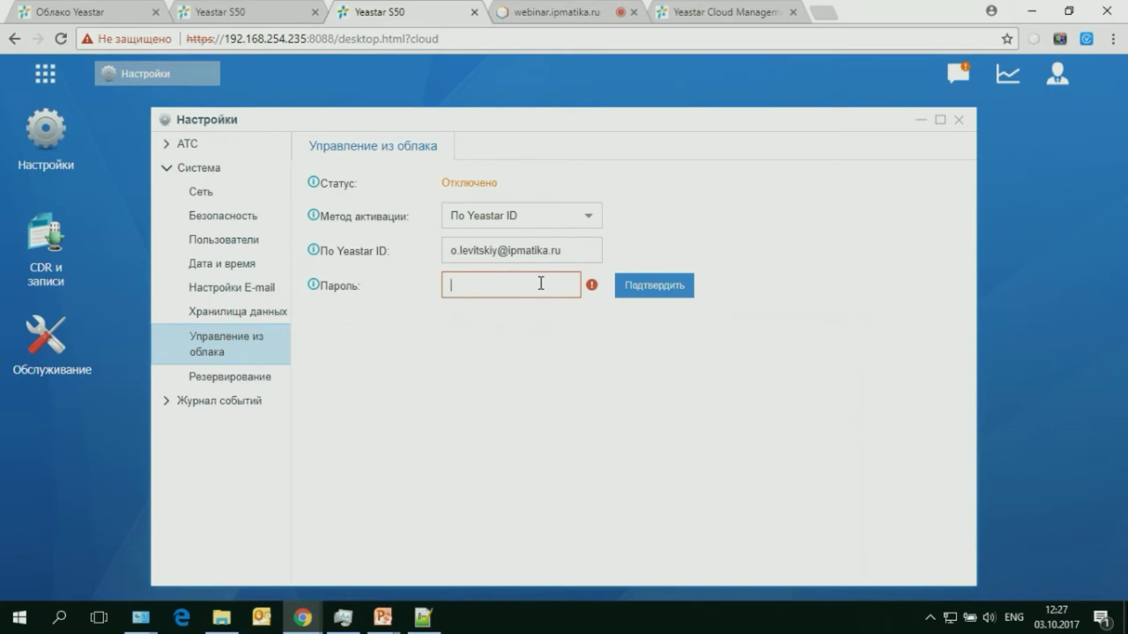
type("*")
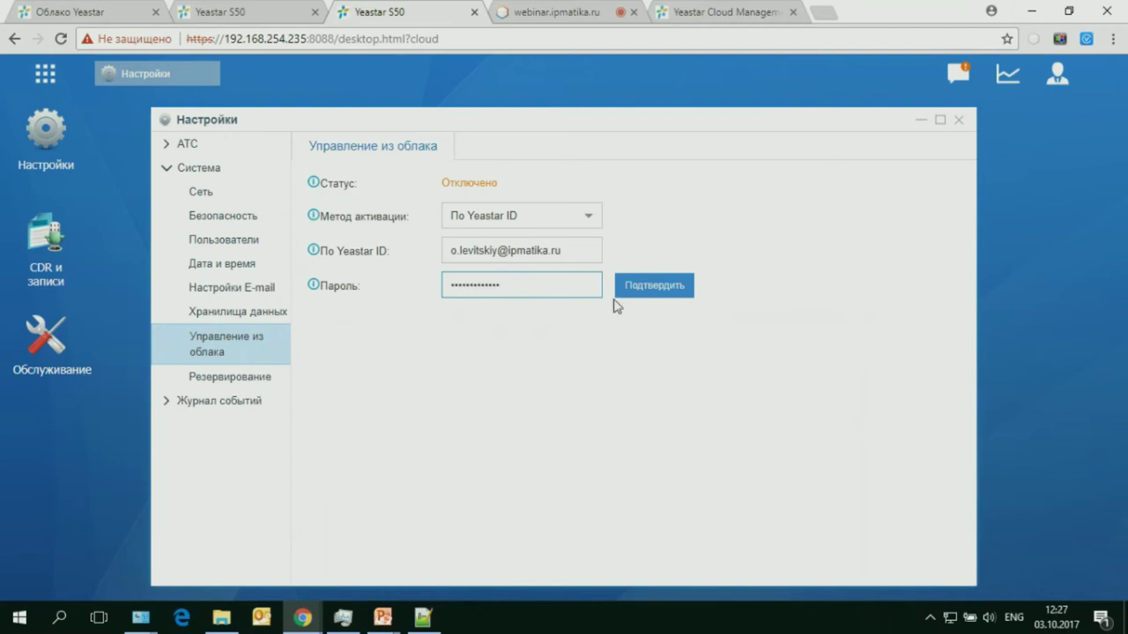
left_click(653, 293)
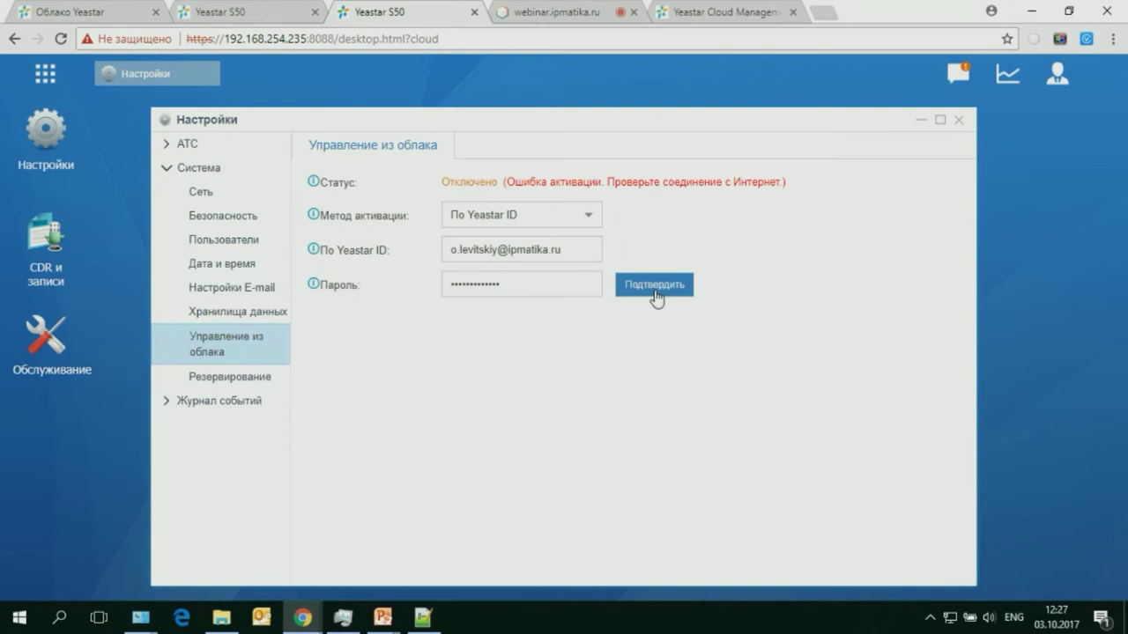
left_click(577, 284)
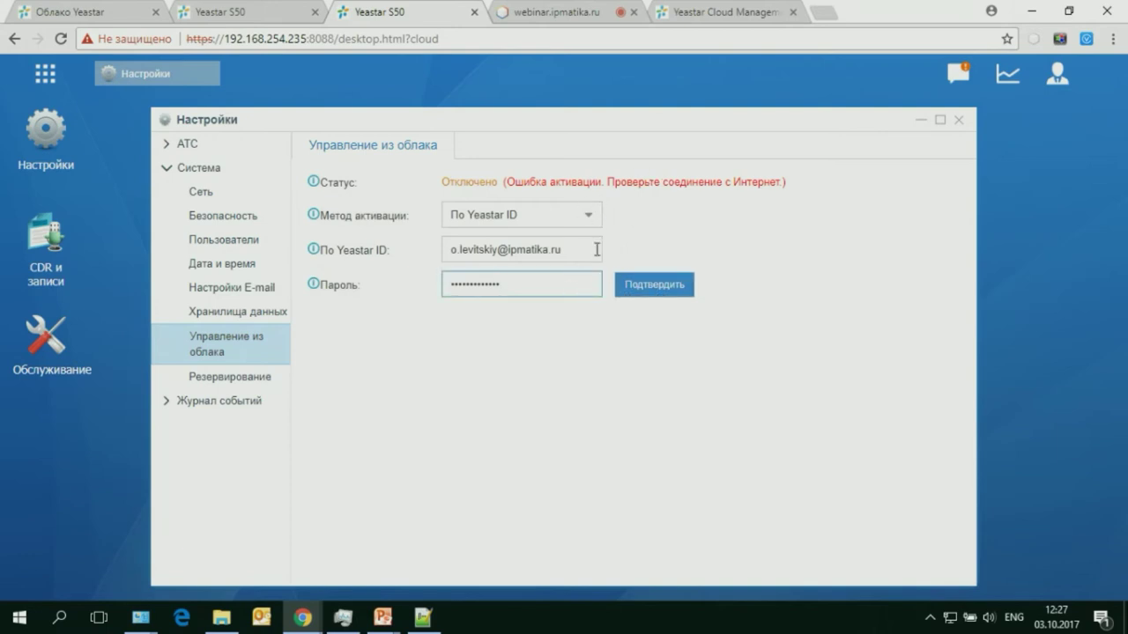
left_click_drag(569, 277, 392, 298)
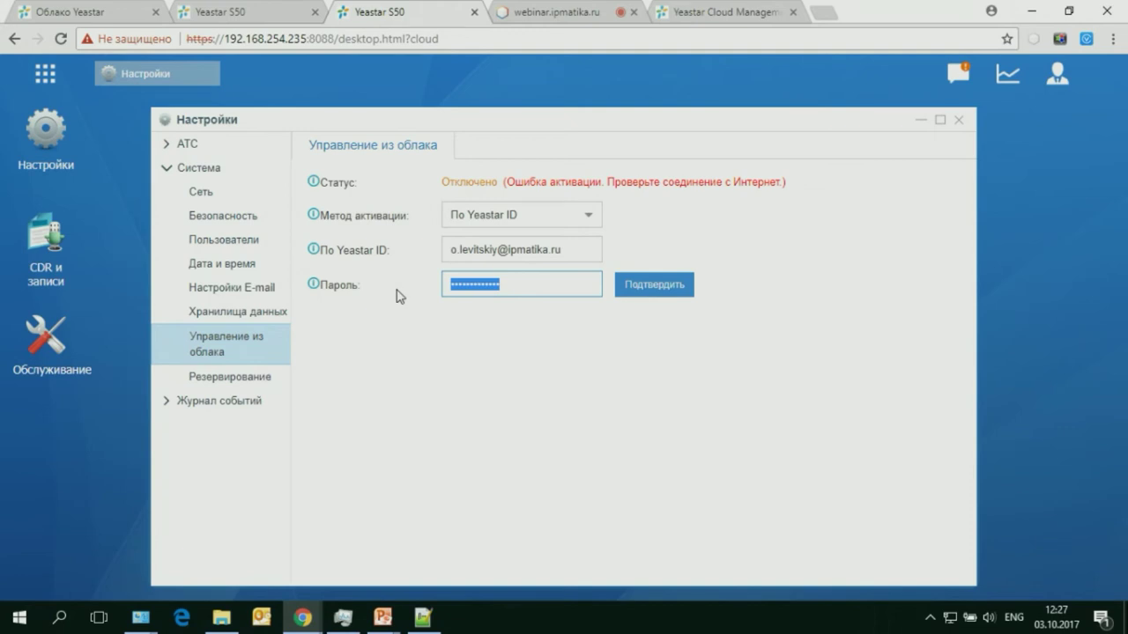
type("**")
left_click(661, 290)
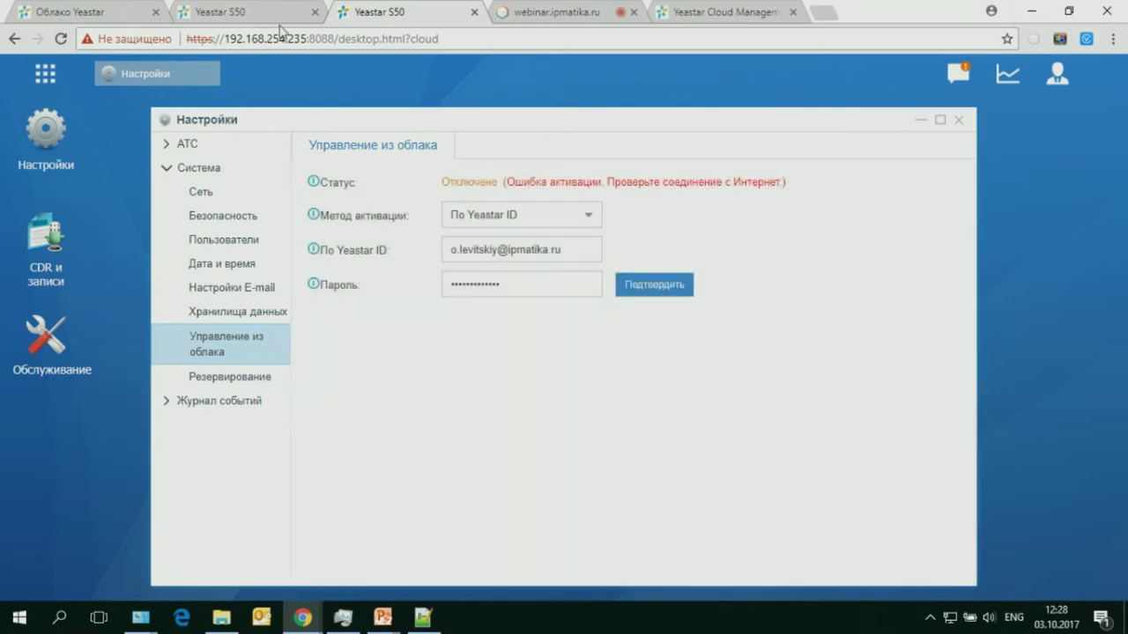
- Sign in to the PBX at 192.168.254.225 with the admin credentials
left_click(295, 13)
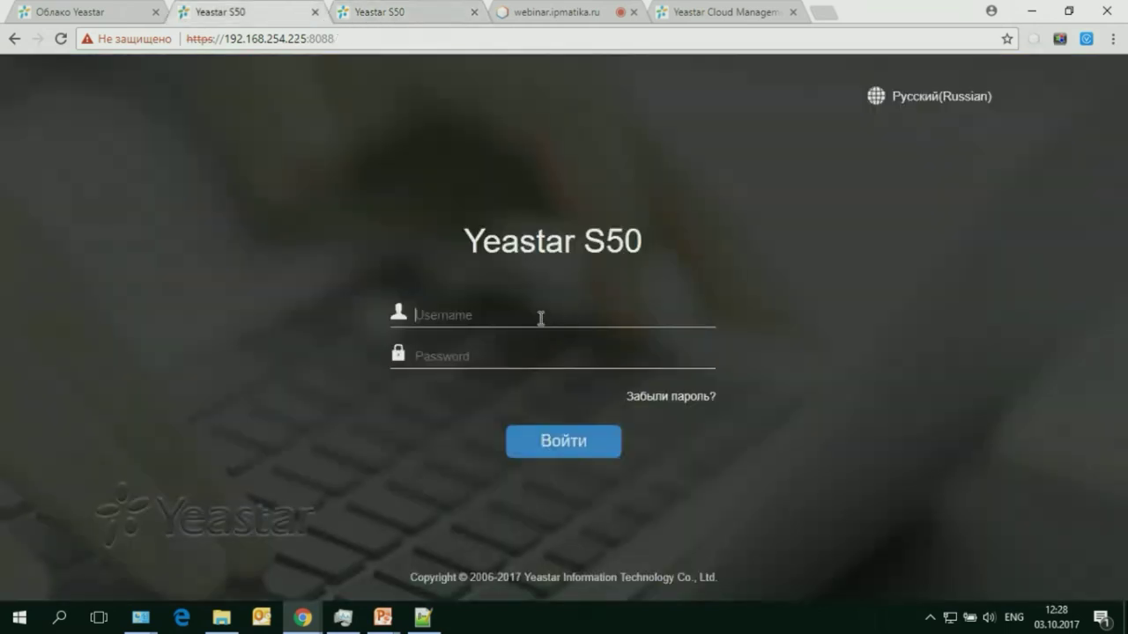
left_click(540, 318)
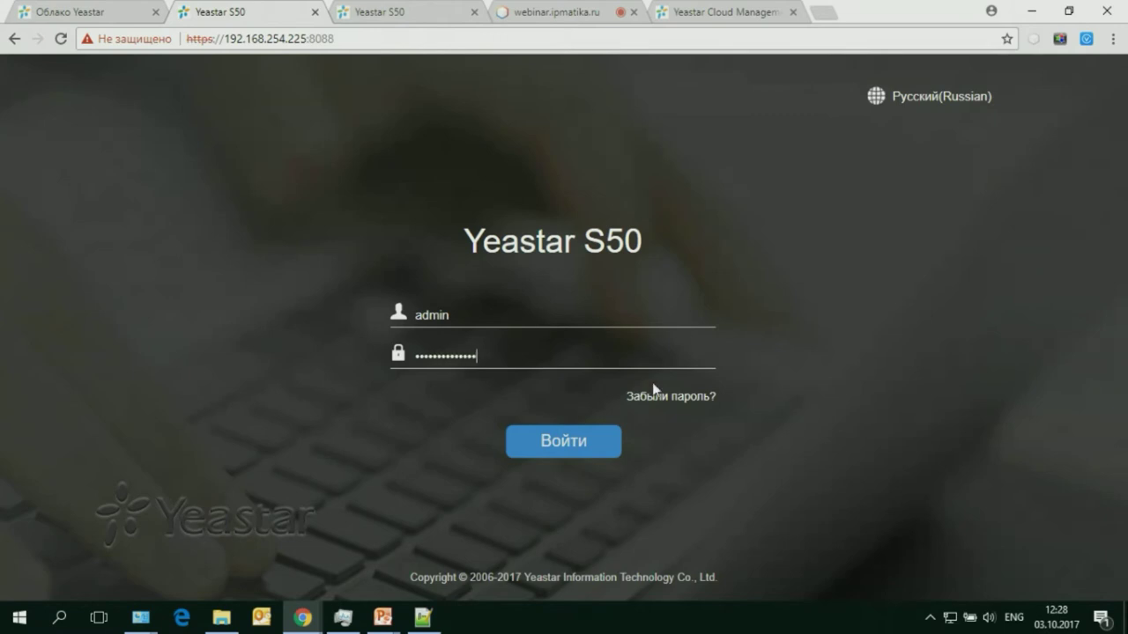
left_click(594, 446)
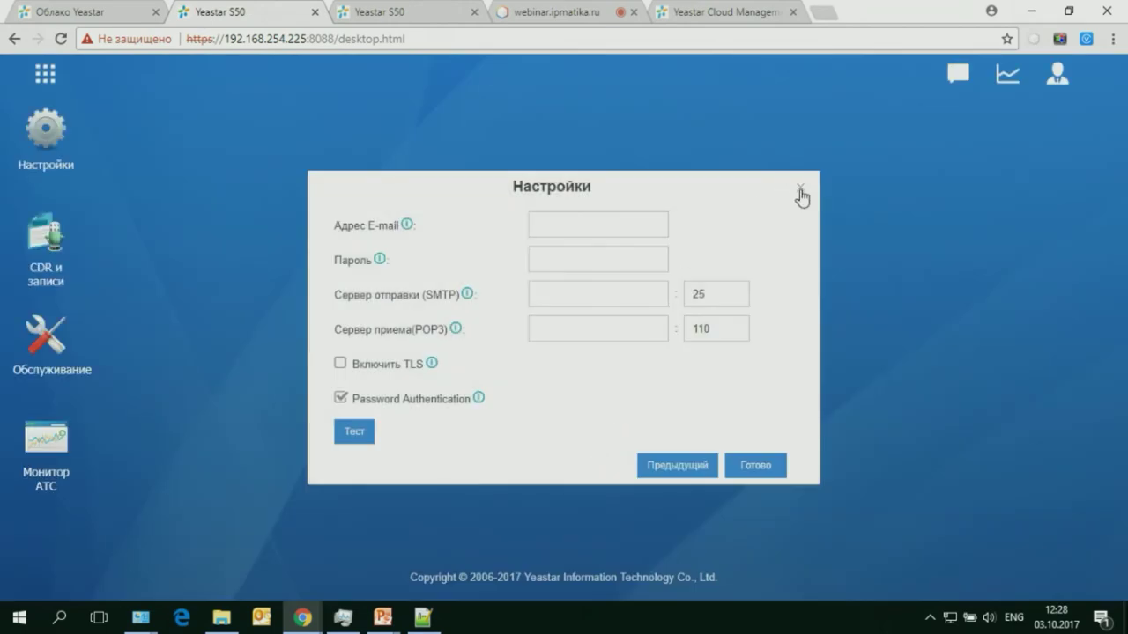
- Dismiss the e-mail setup wizard and reload the desktop at desktop.html?cloud
left_click(800, 191)
left_click(481, 38)
left_click(481, 39)
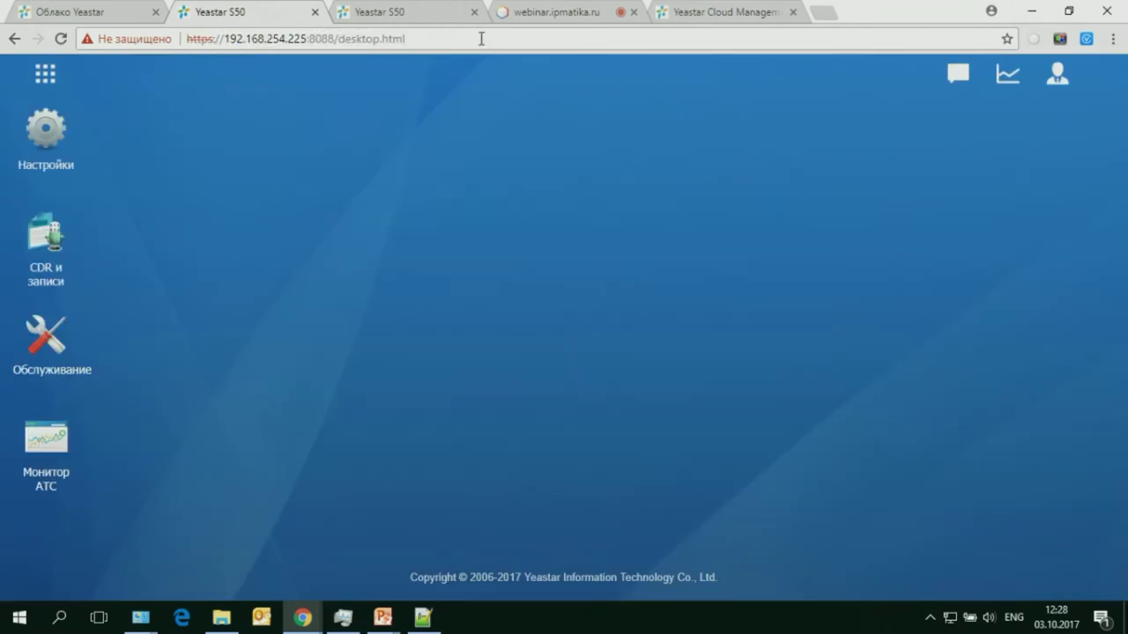
type("?c")
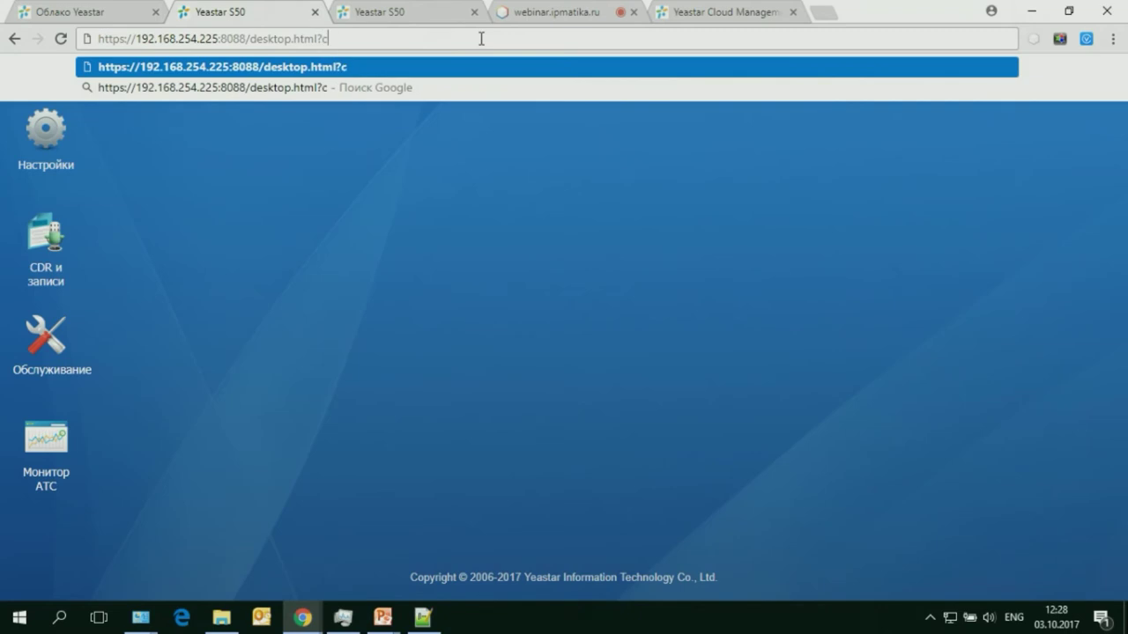
type("lo")
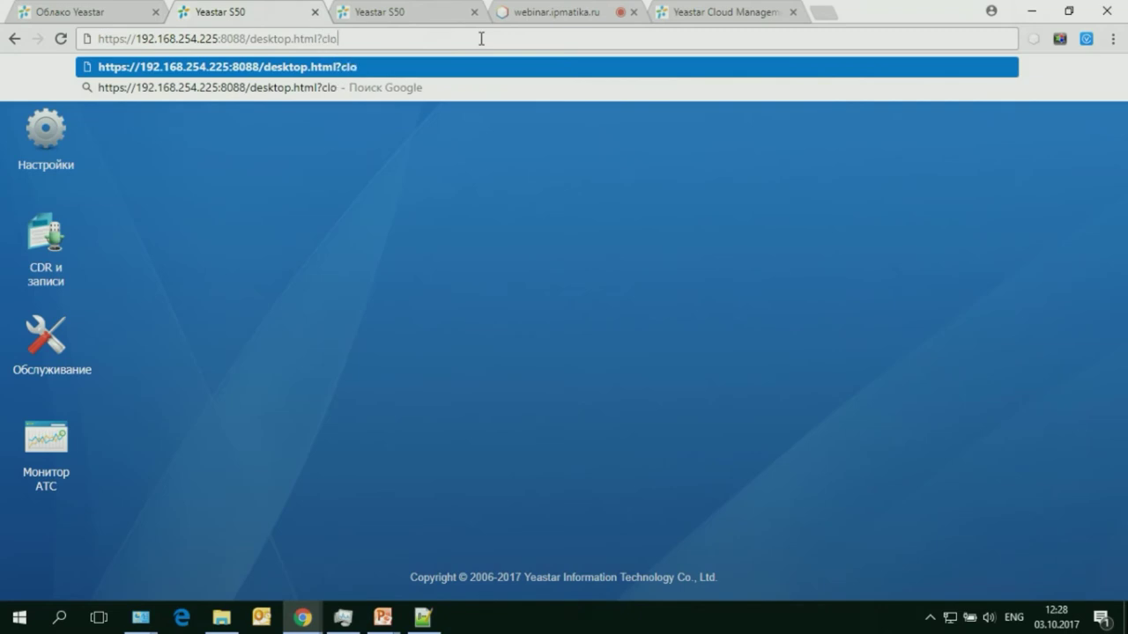
type("ud")
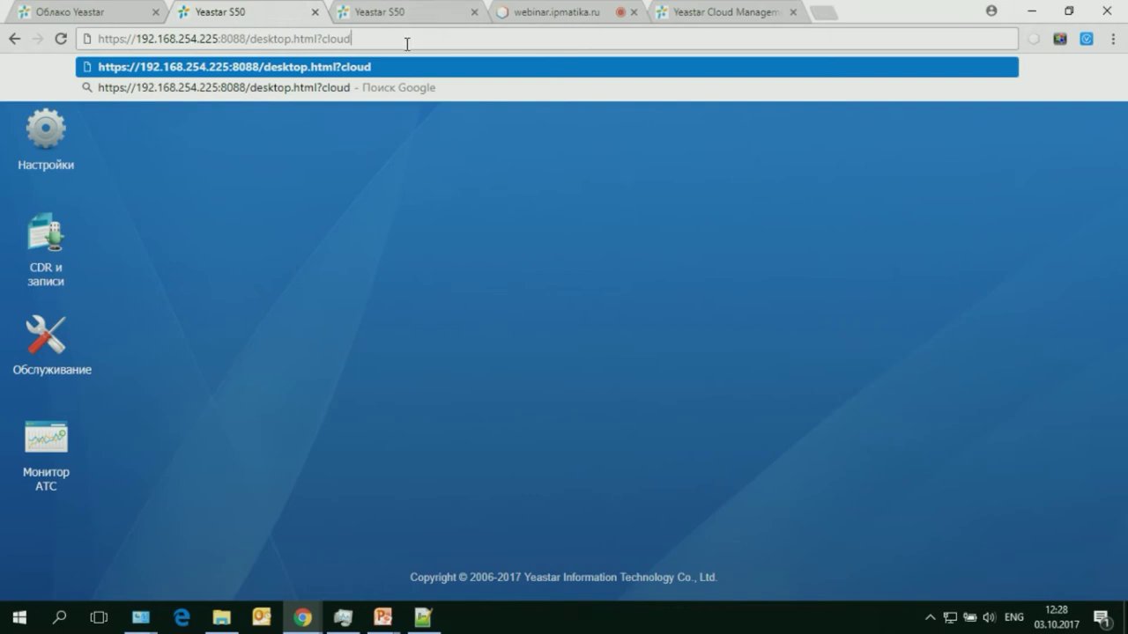
key("Return")
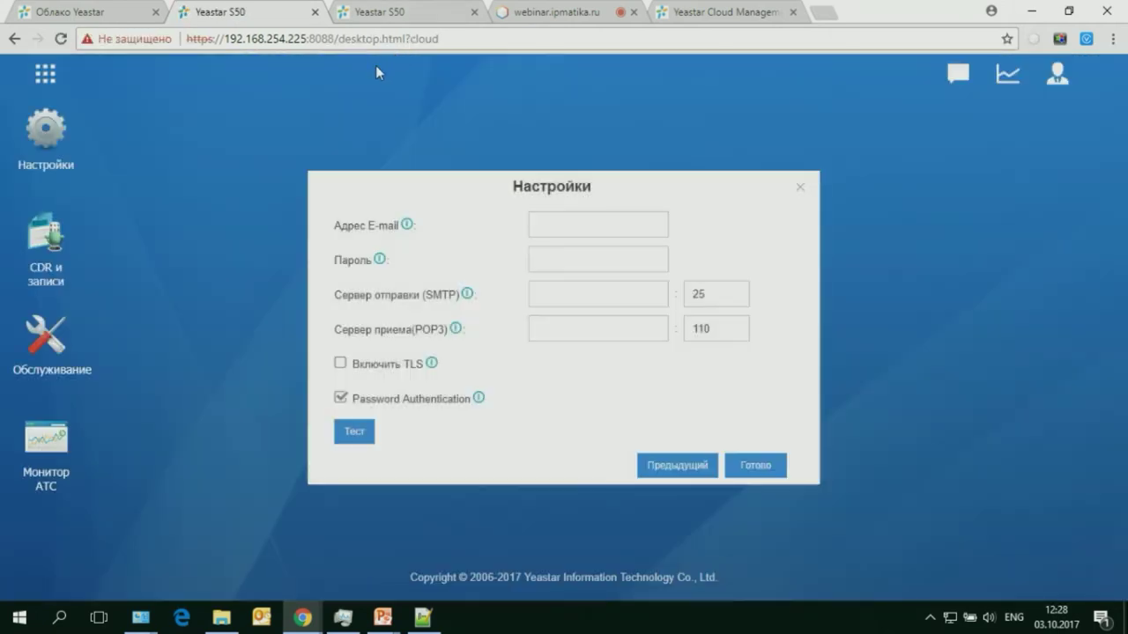
- In Настройки > Управление из облака, set Метод активации to По Yeastar ID
left_click(48, 132)
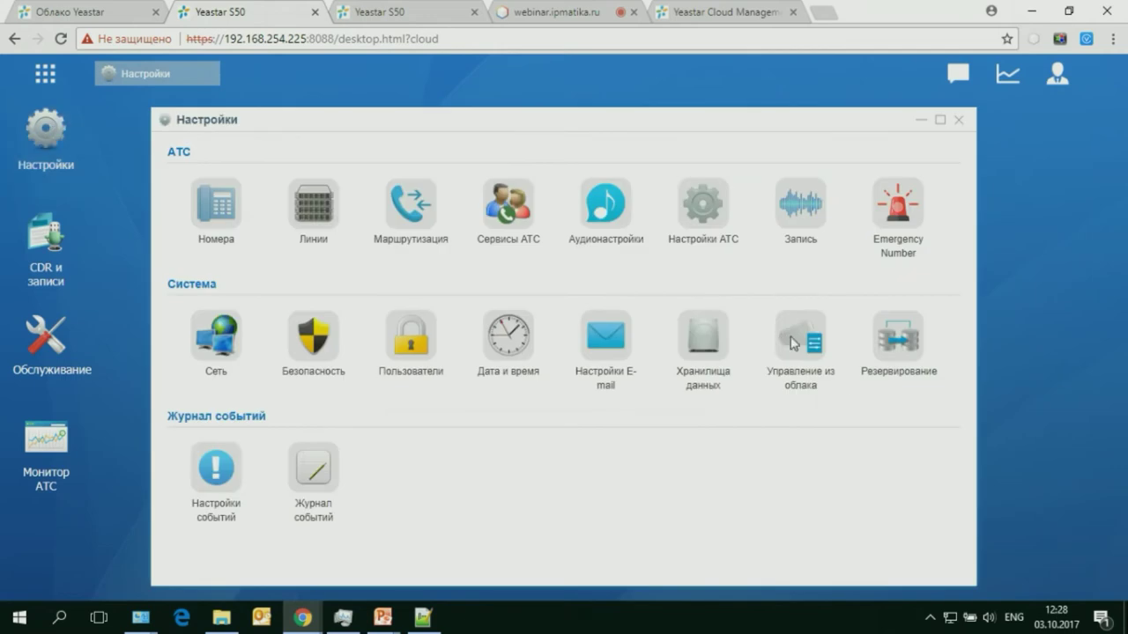
left_click(793, 342)
left_click(587, 217)
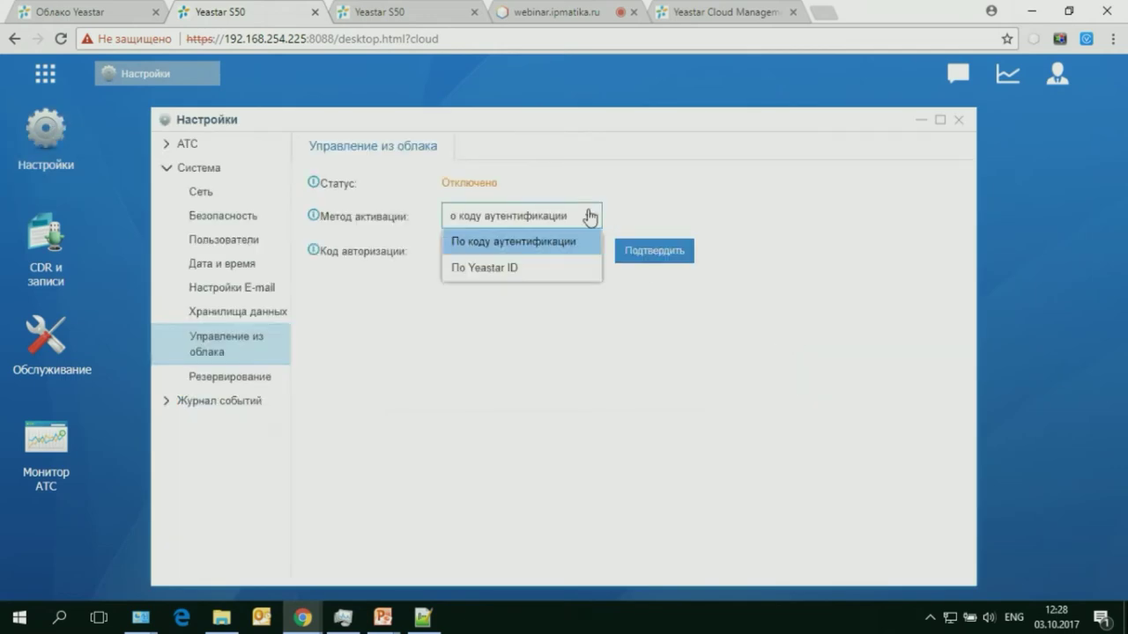
left_click(547, 267)
left_click(543, 251)
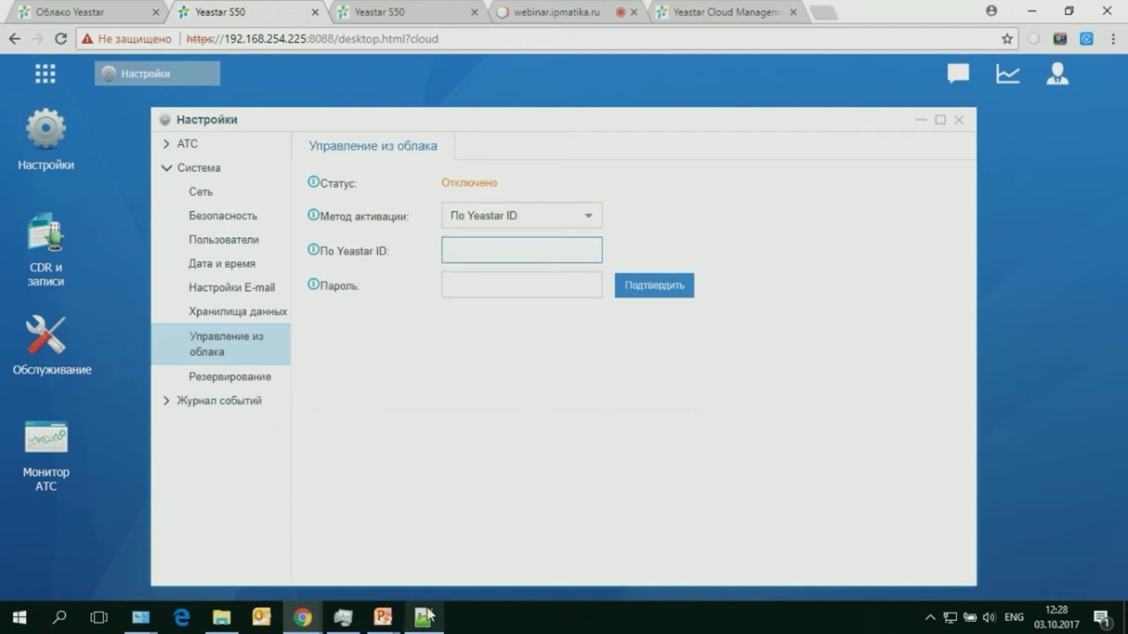
- Paste the account e-mail as the Yeastar ID, enter the password and submit
left_click(422, 617)
left_click_drag(240, 88, 2, 86)
key("ctrl+c")
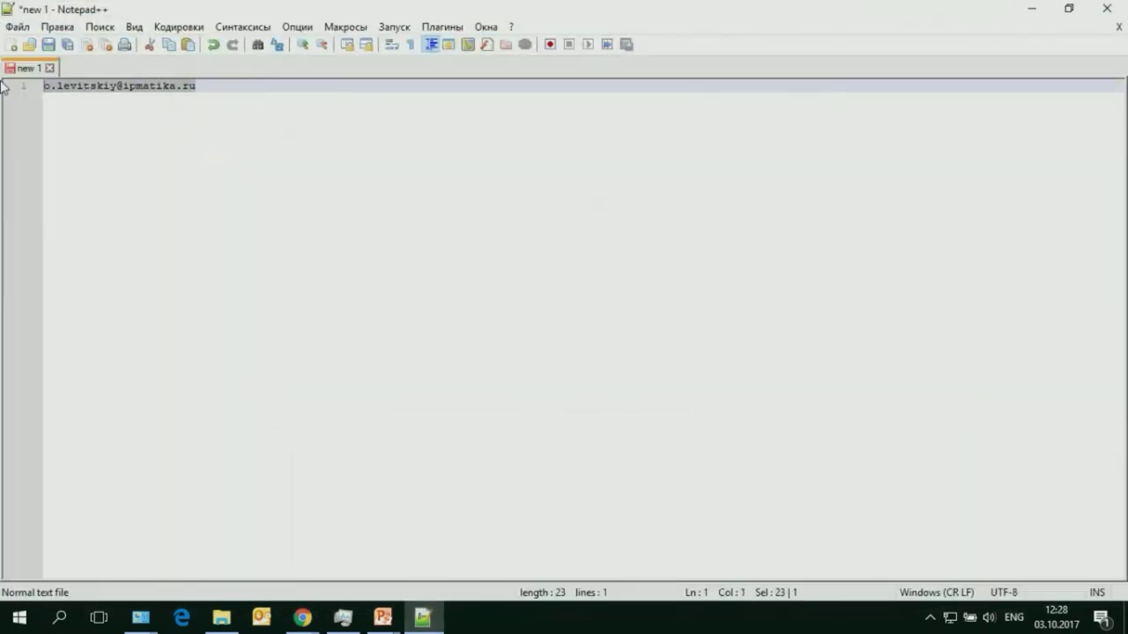
left_click(1031, 9)
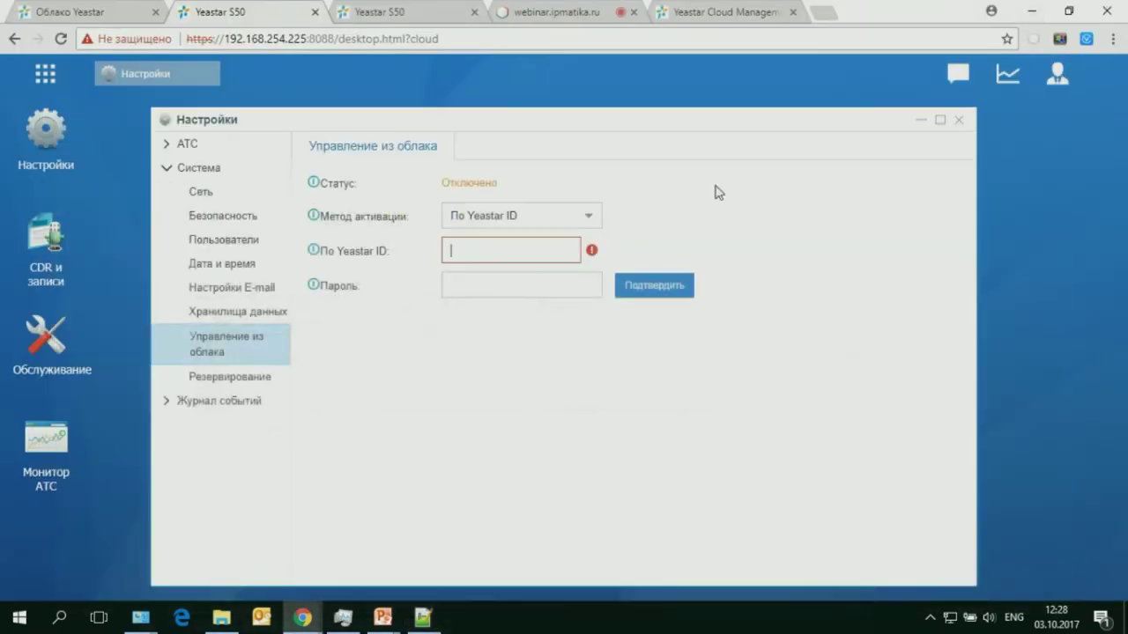
key("ctrl+v")
left_click(532, 285)
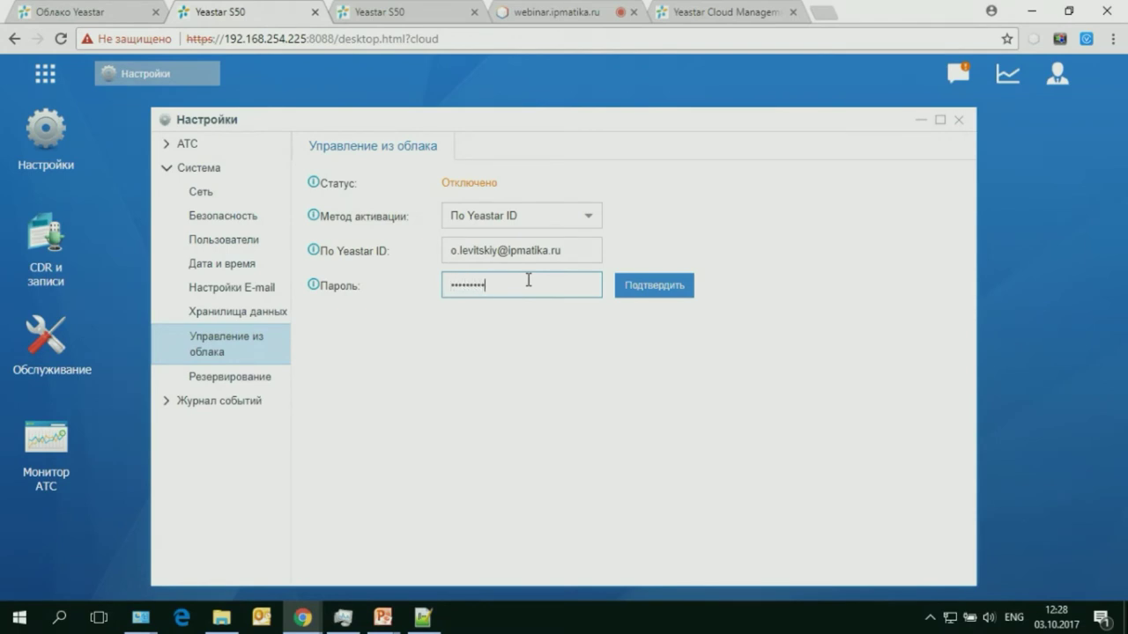
left_click(678, 294)
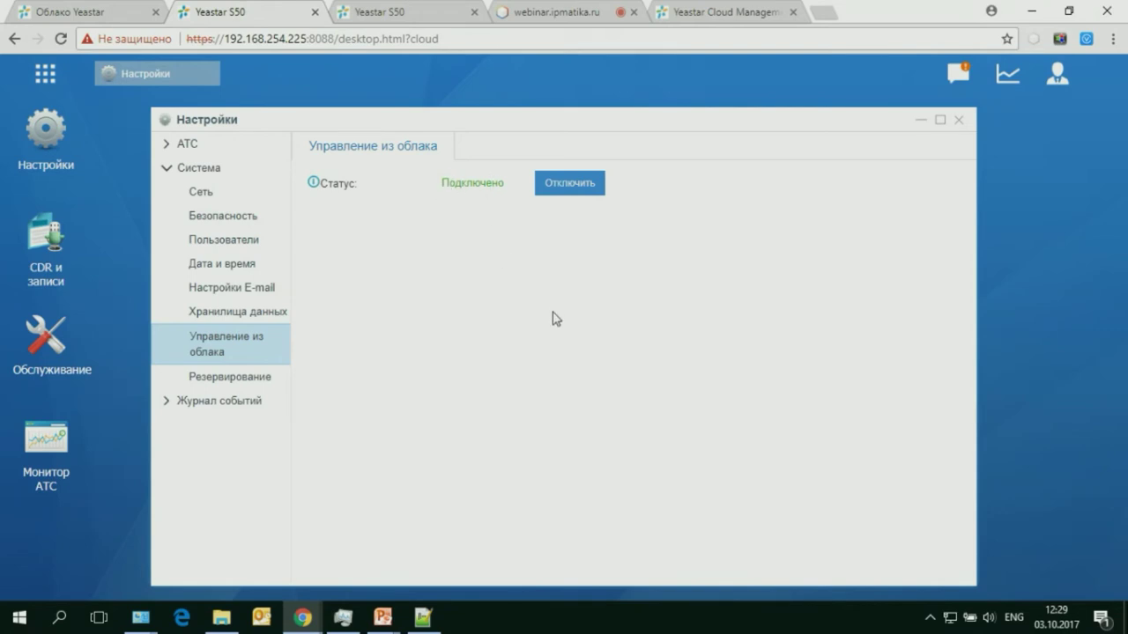
- Reload the Yeastar Cloud Management dashboard tab
left_click(718, 13)
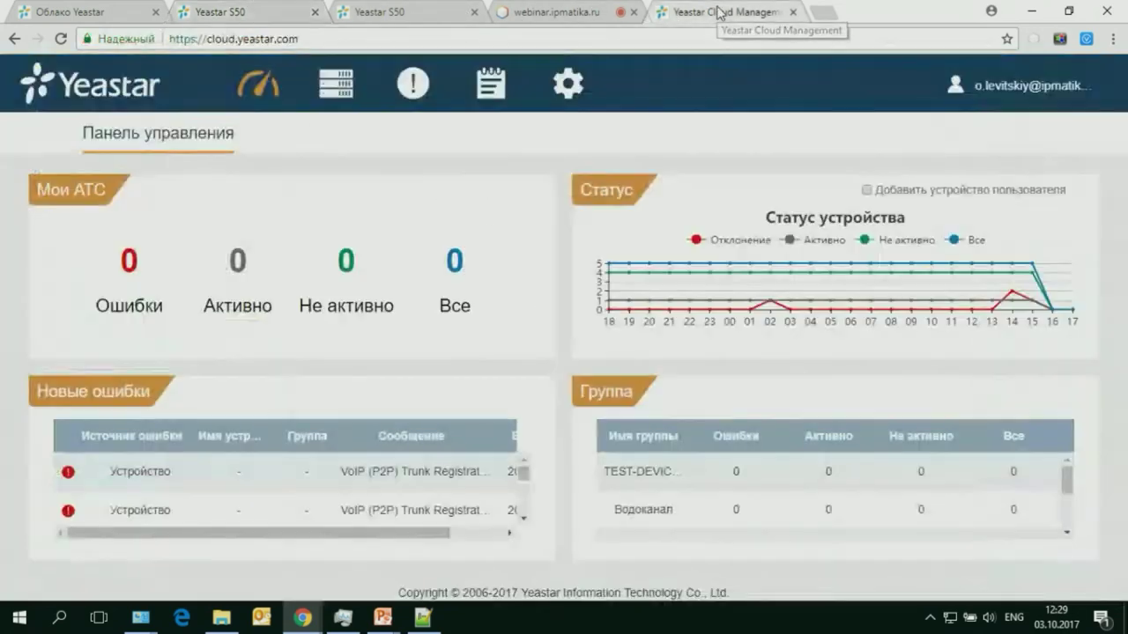
right_click(759, 131)
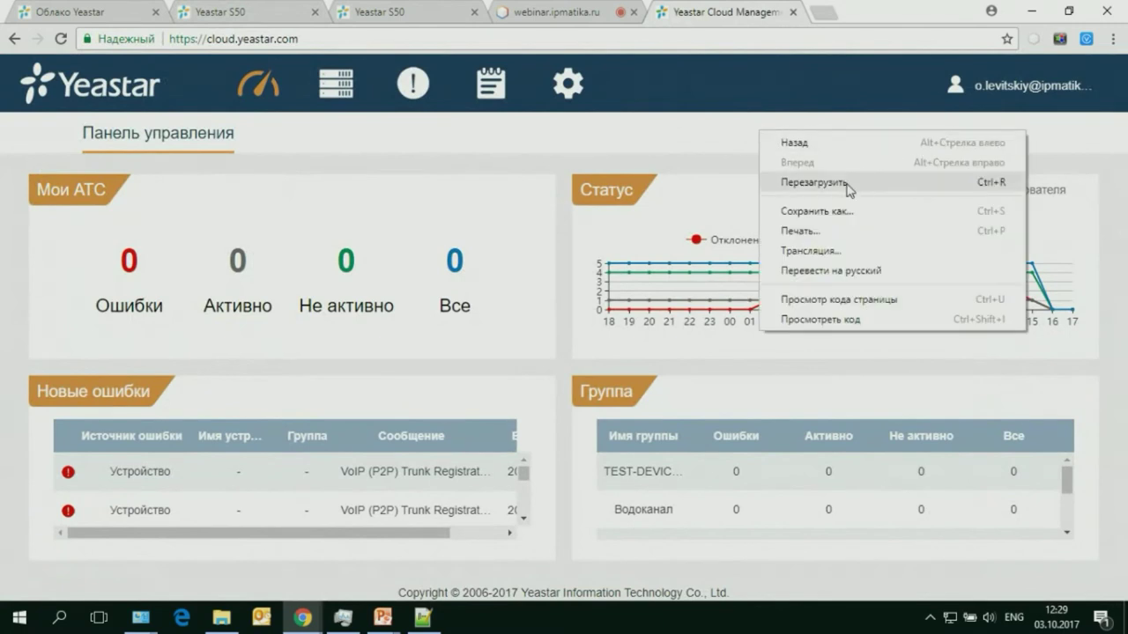
left_click(812, 182)
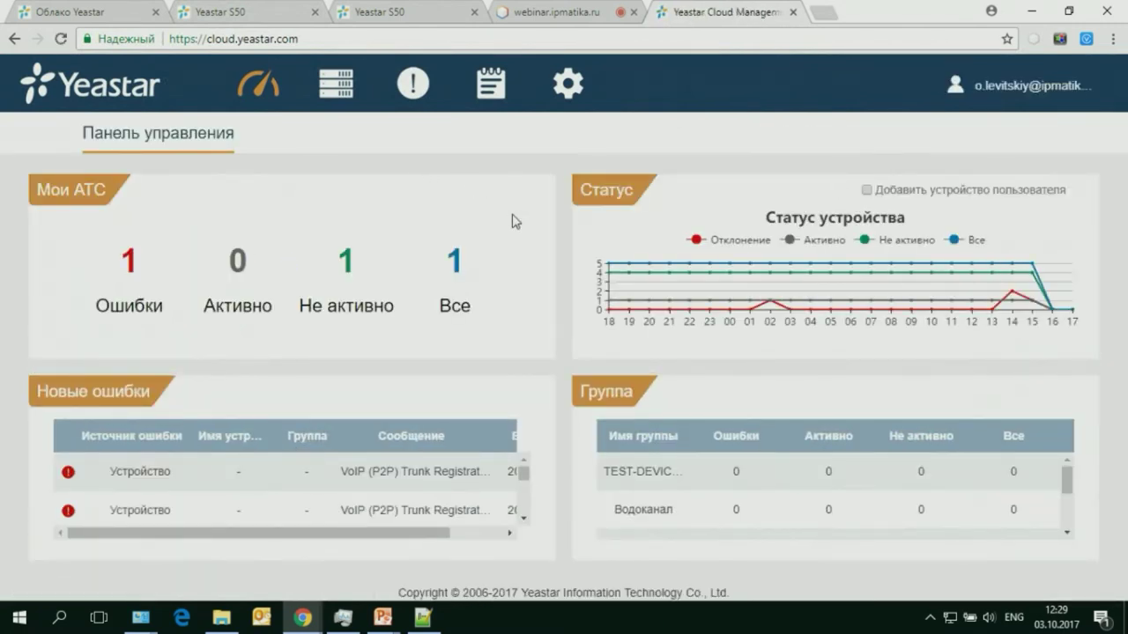
- Open the cloud device list and confirm the S50 shows cloud status Подключено
left_click(336, 92)
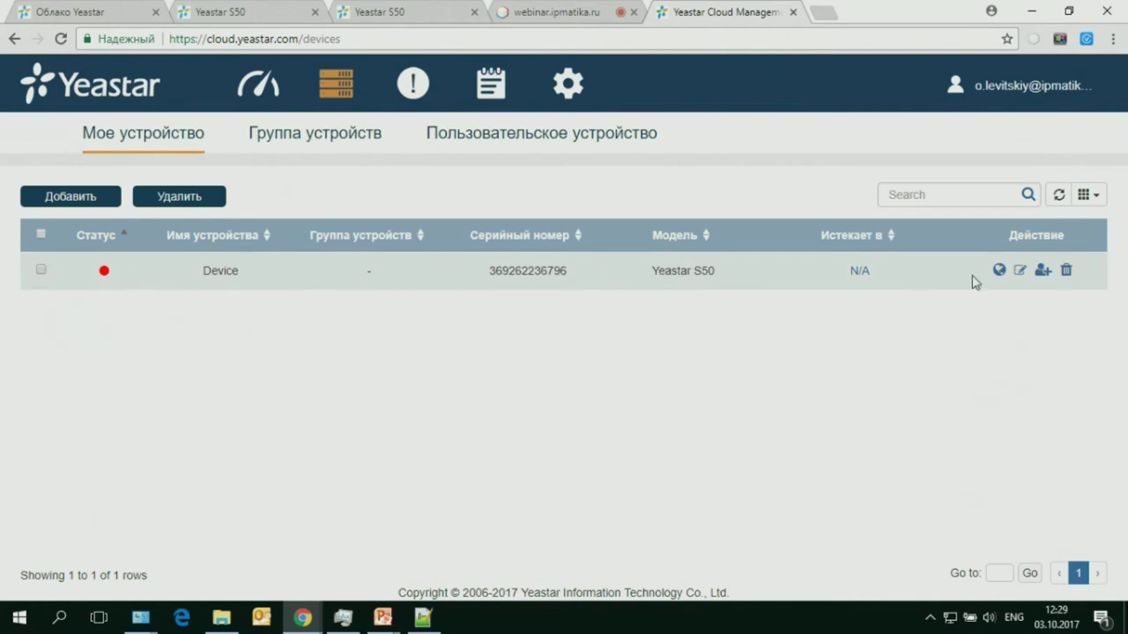
left_click(389, 16)
left_click(219, 13)
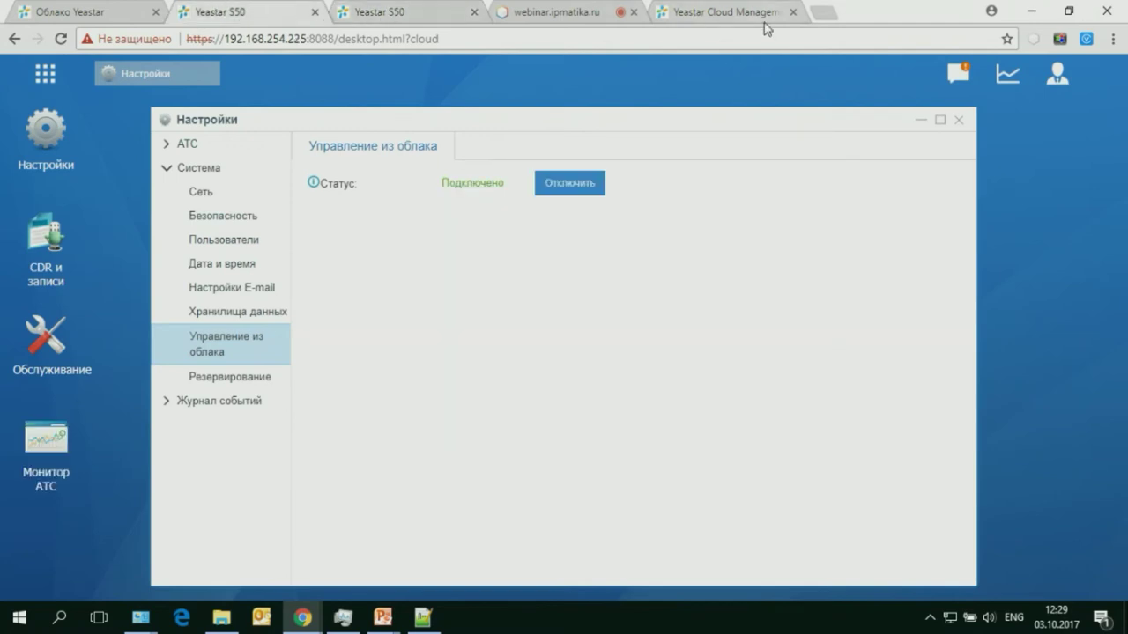
left_click(750, 16)
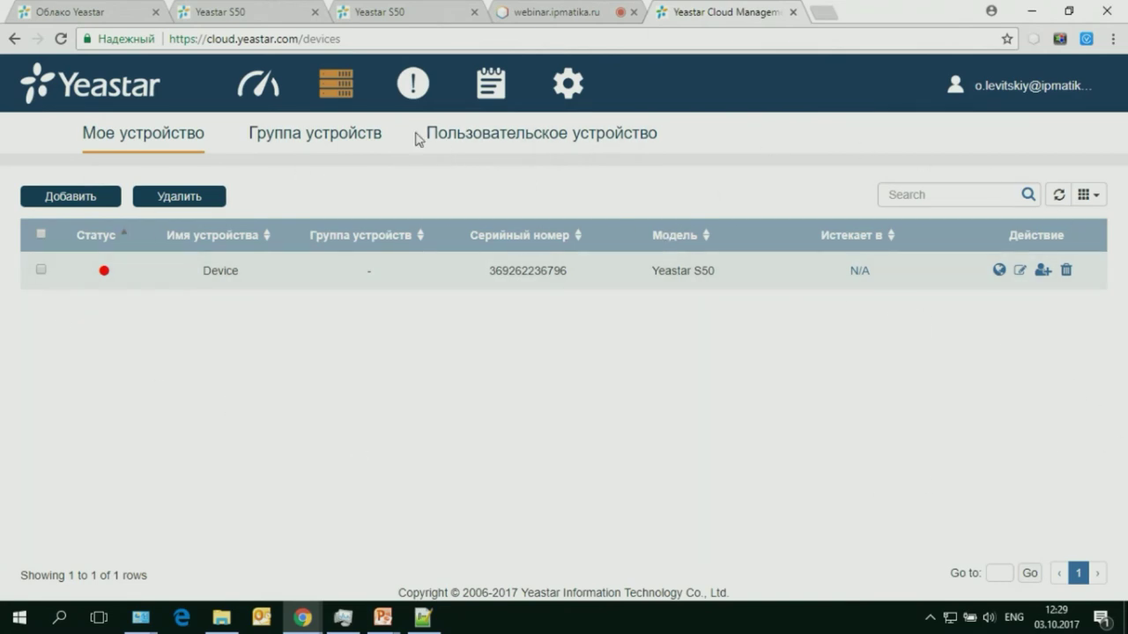
- On the Группа устройств tab, add a new device group named 'Моя Группа'
left_click(371, 136)
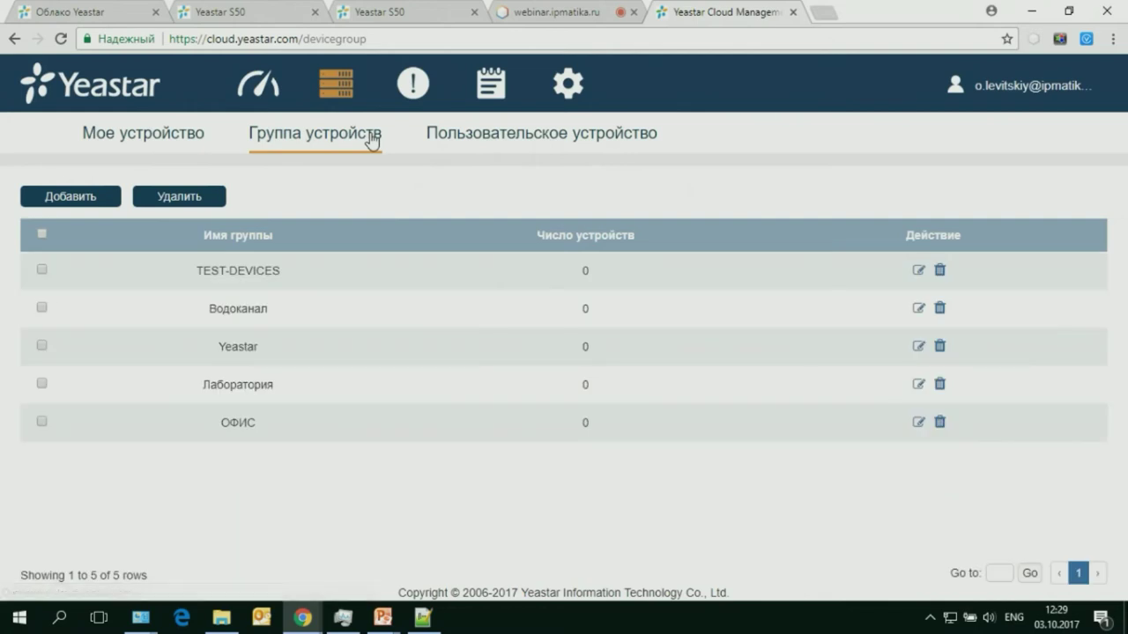
left_click(78, 197)
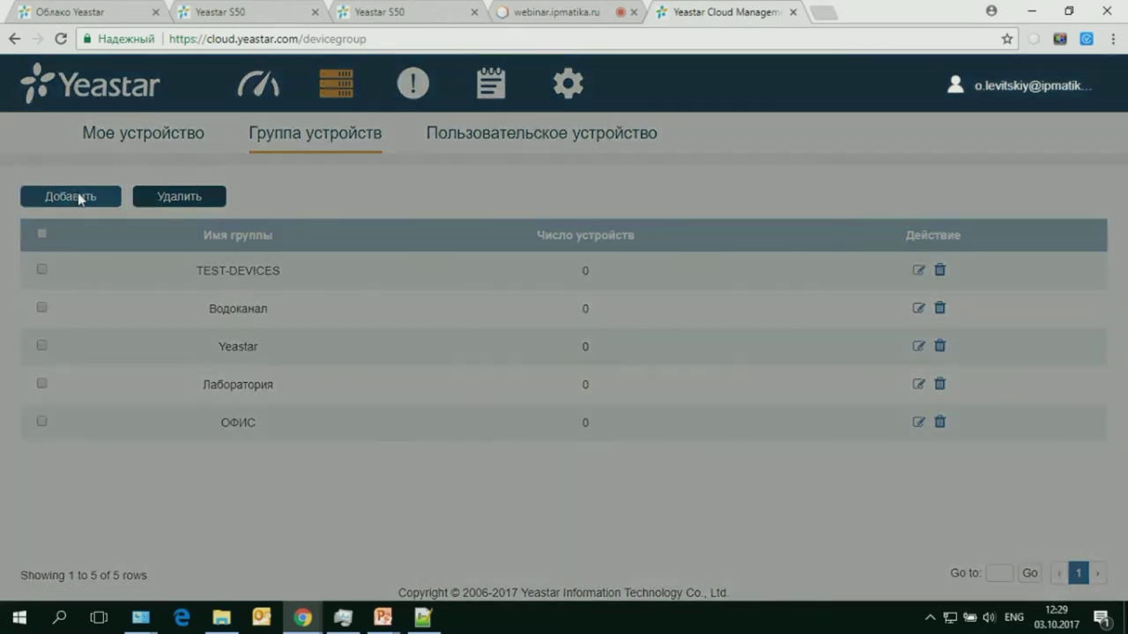
left_click(622, 327)
type("V")
key("BackSpace")
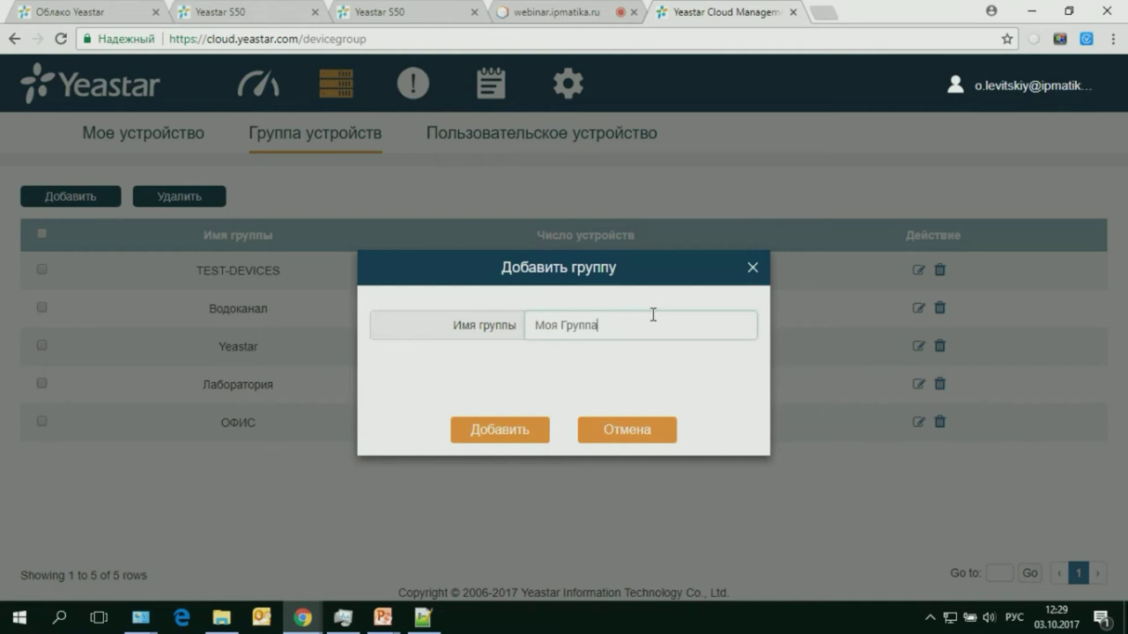
left_click(502, 431)
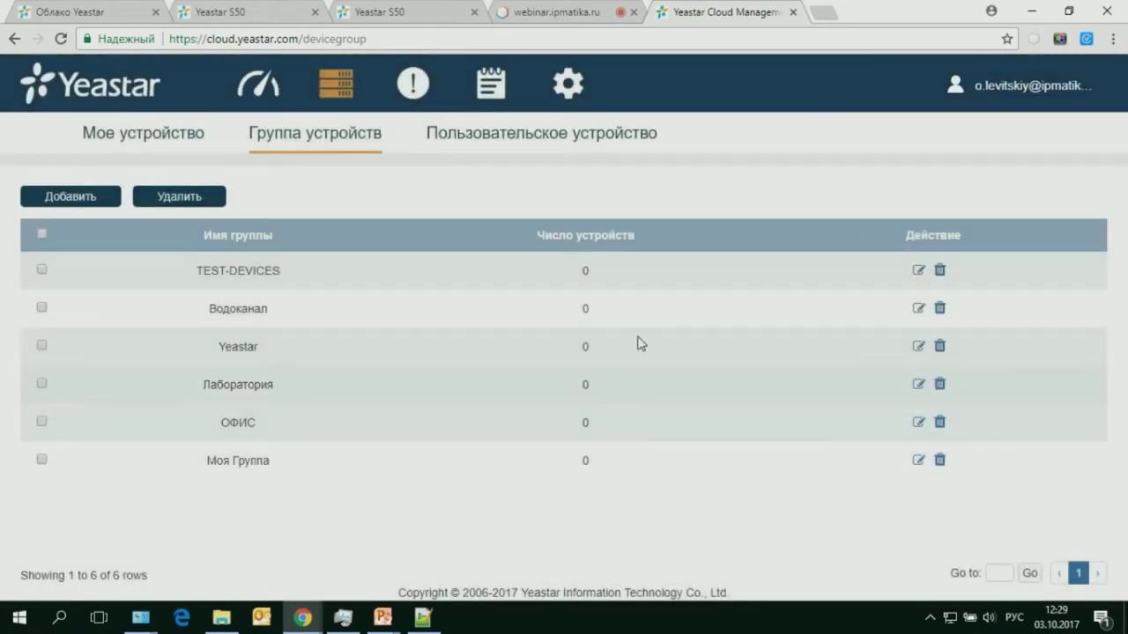
- Inspect the Yeastar S50 device's details in the device list
left_click(177, 141)
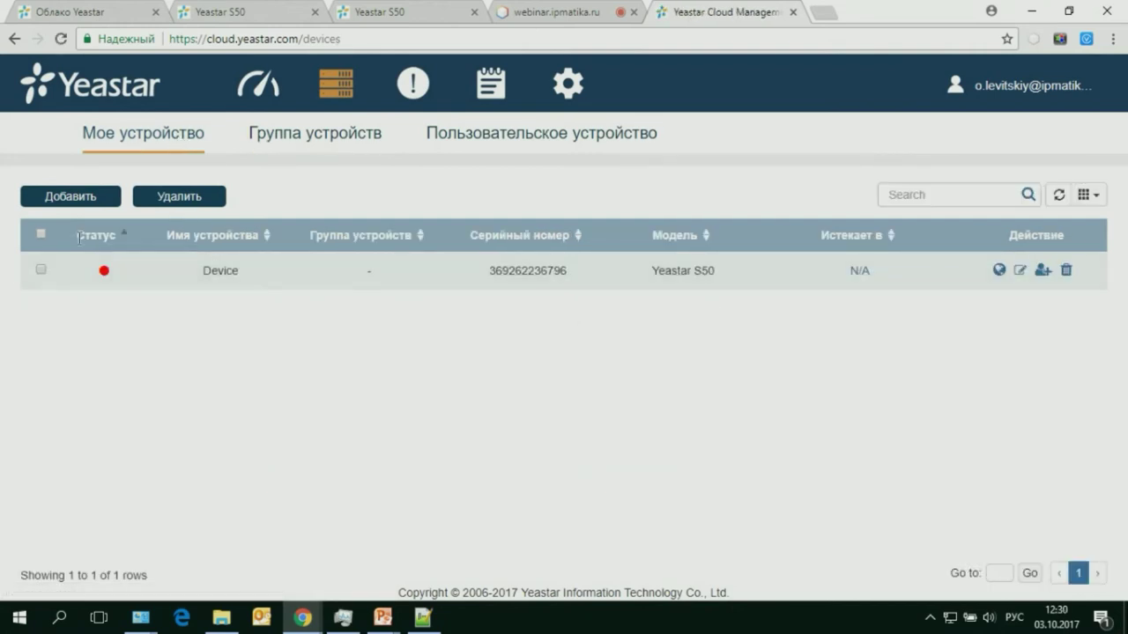
left_click(1019, 270)
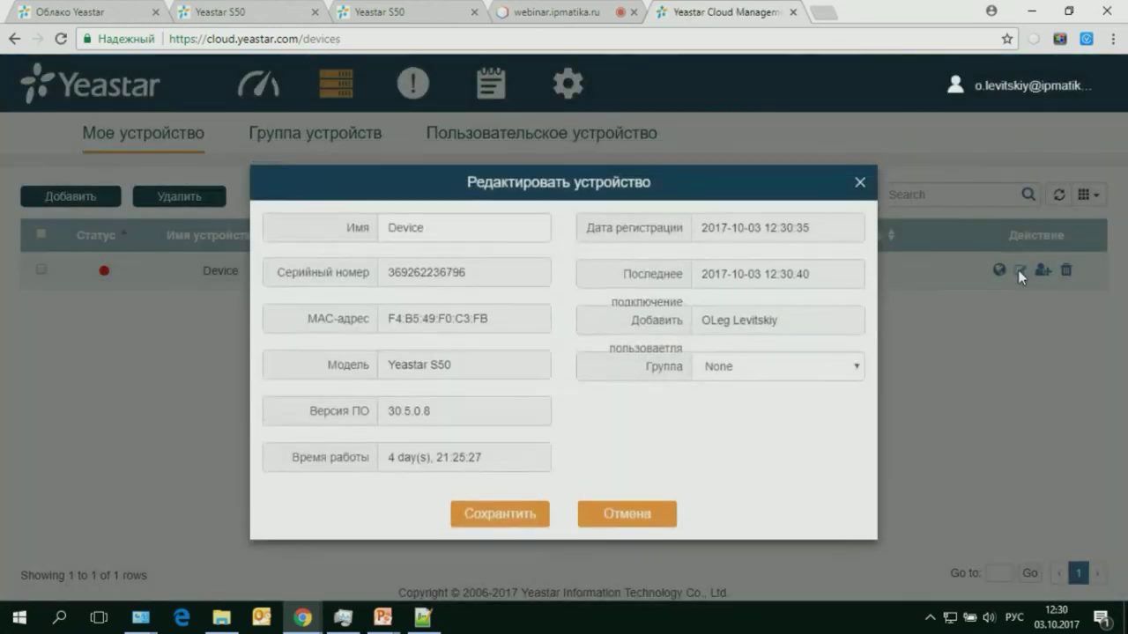
left_click(861, 184)
- Add the S50 named Device to the Моя Группа group and save it
left_click(322, 143)
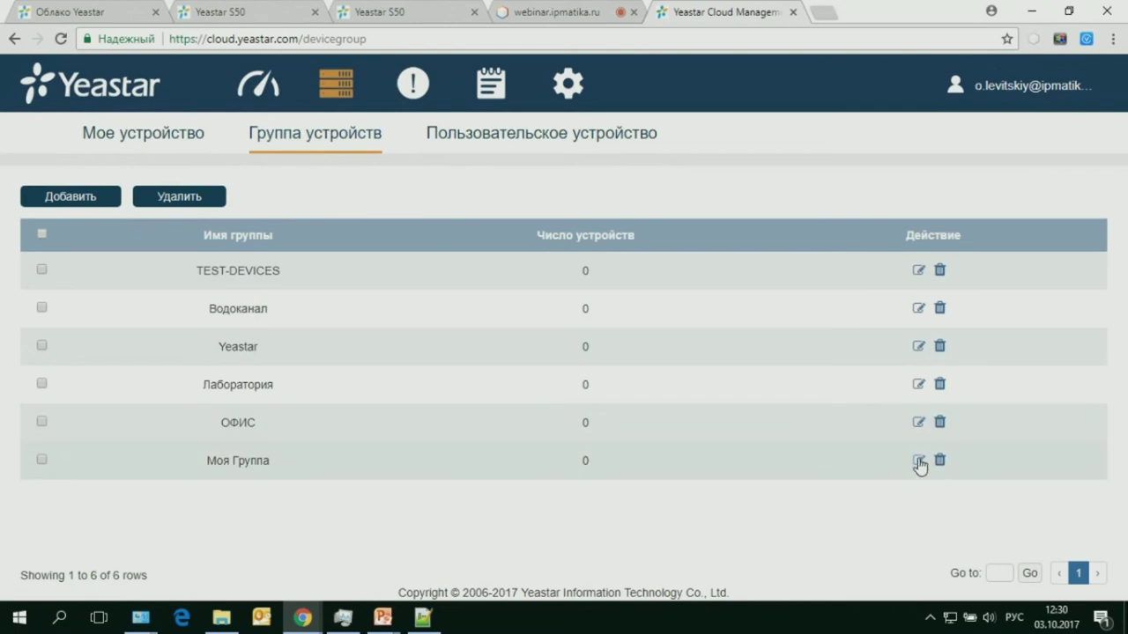
left_click(916, 461)
left_click(248, 245)
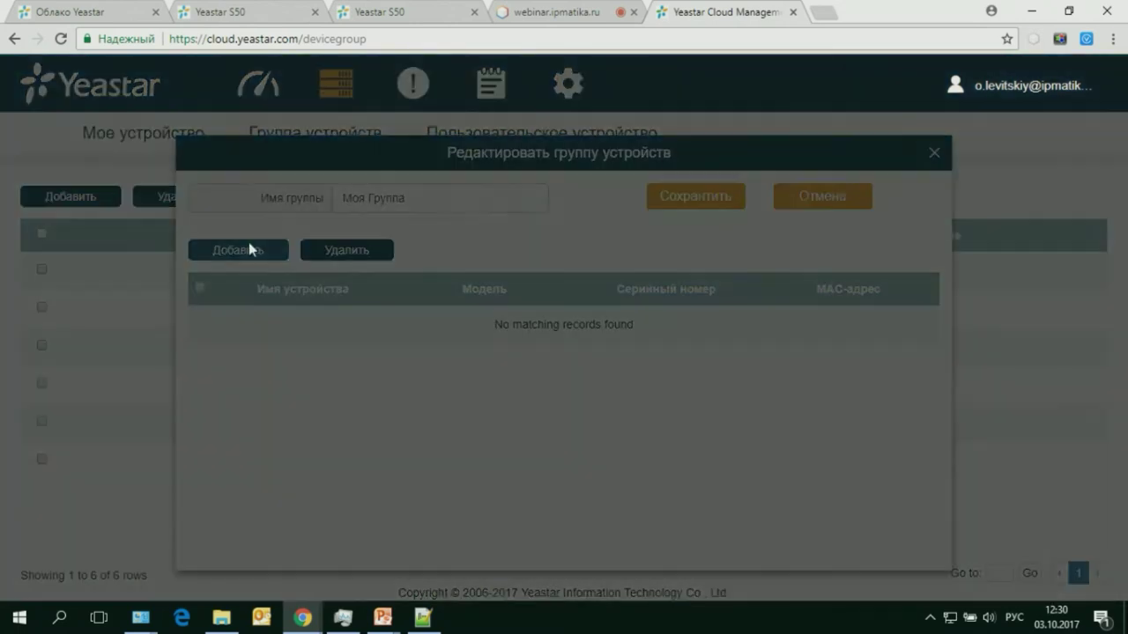
left_click(216, 249)
left_click(532, 526)
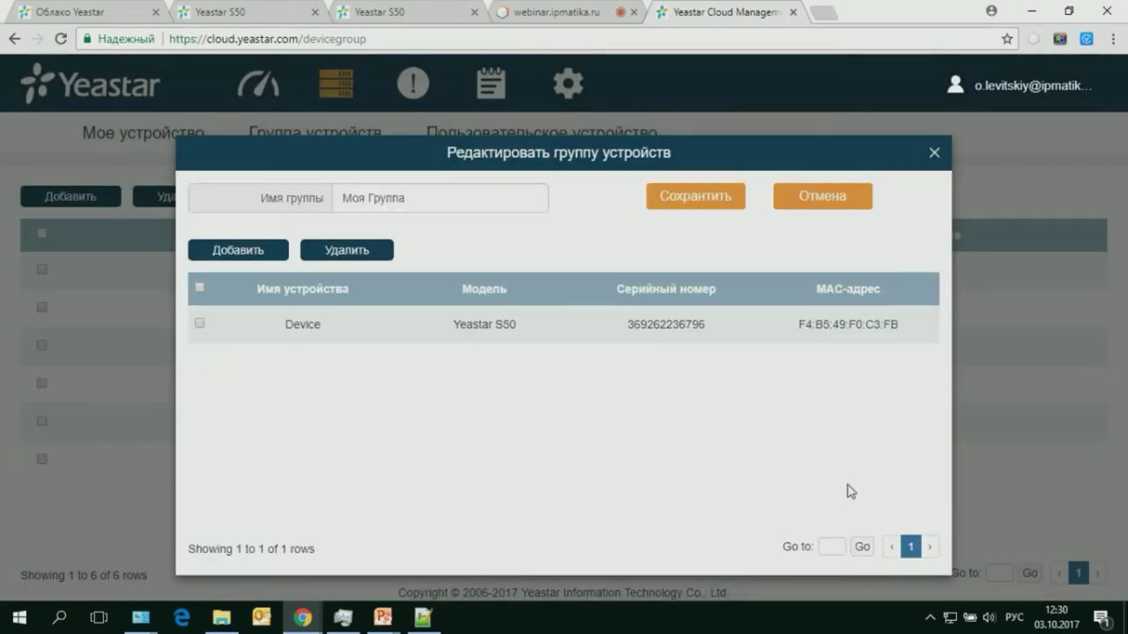
left_click(707, 198)
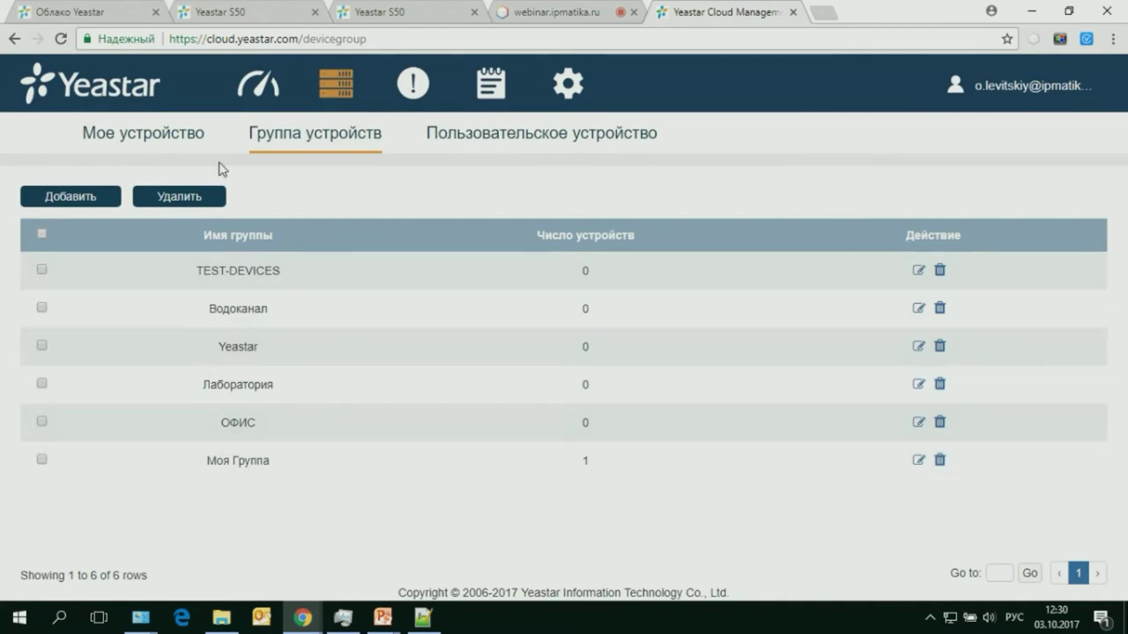
left_click(566, 138)
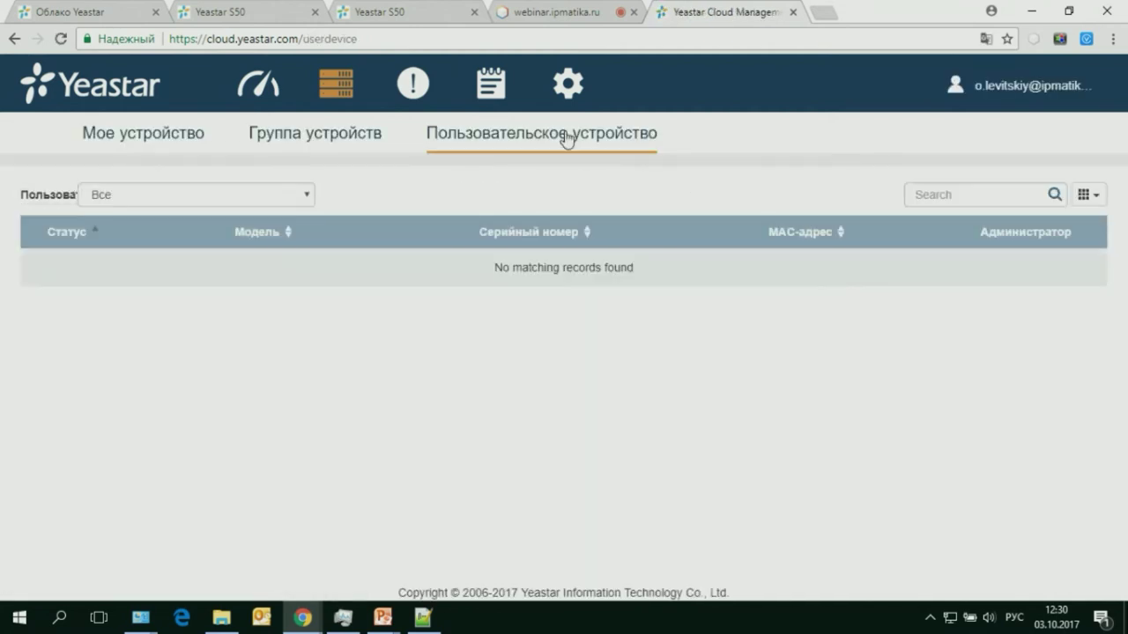
left_click(113, 141)
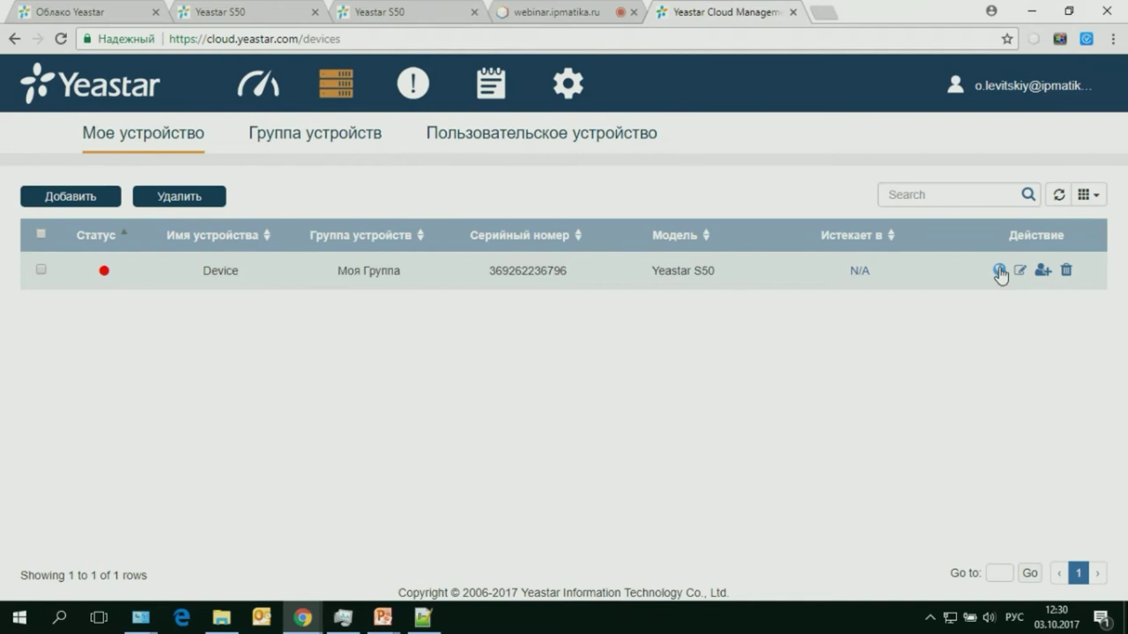
- Log in remotely to the S50 with a 30-minute timeout and open its address in a new tab
left_click(999, 270)
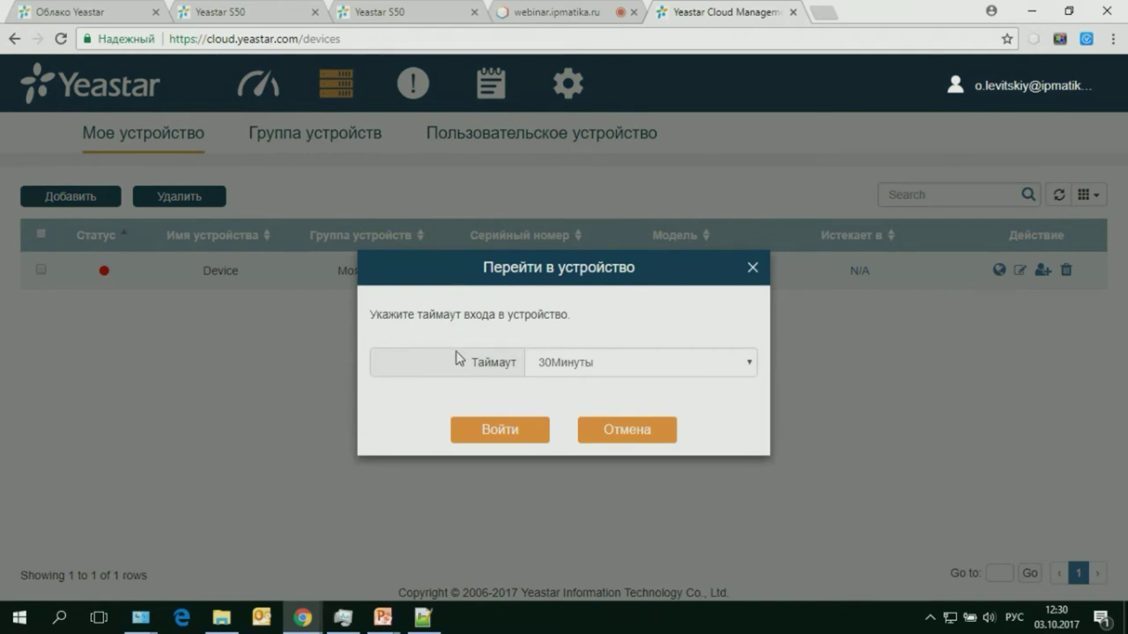
left_click(750, 364)
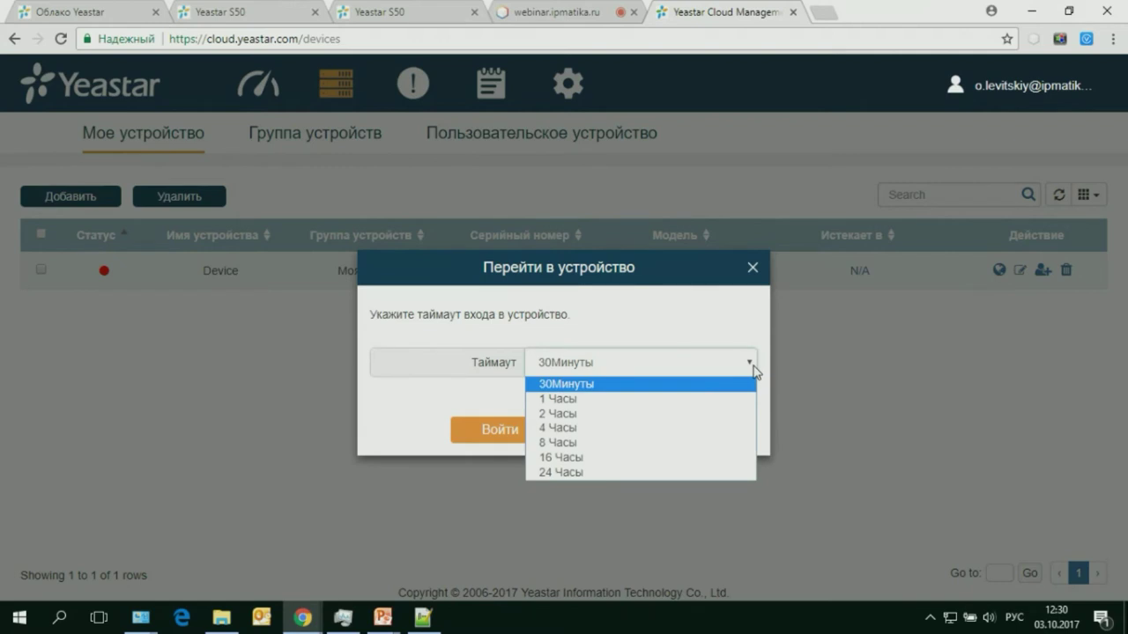
left_click(717, 318)
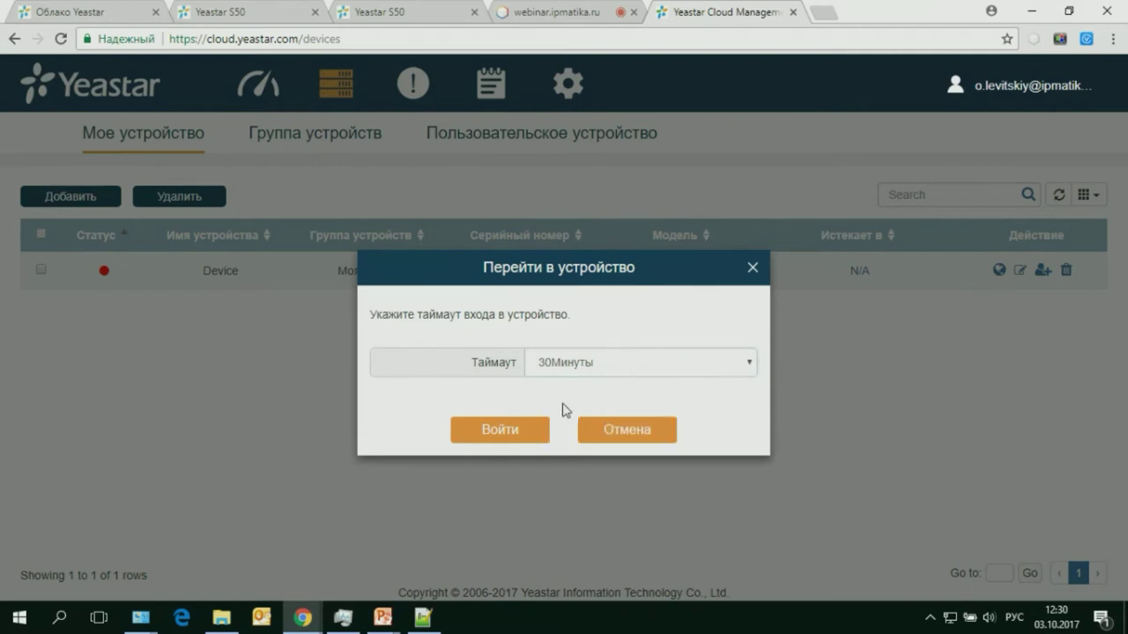
left_click(500, 432)
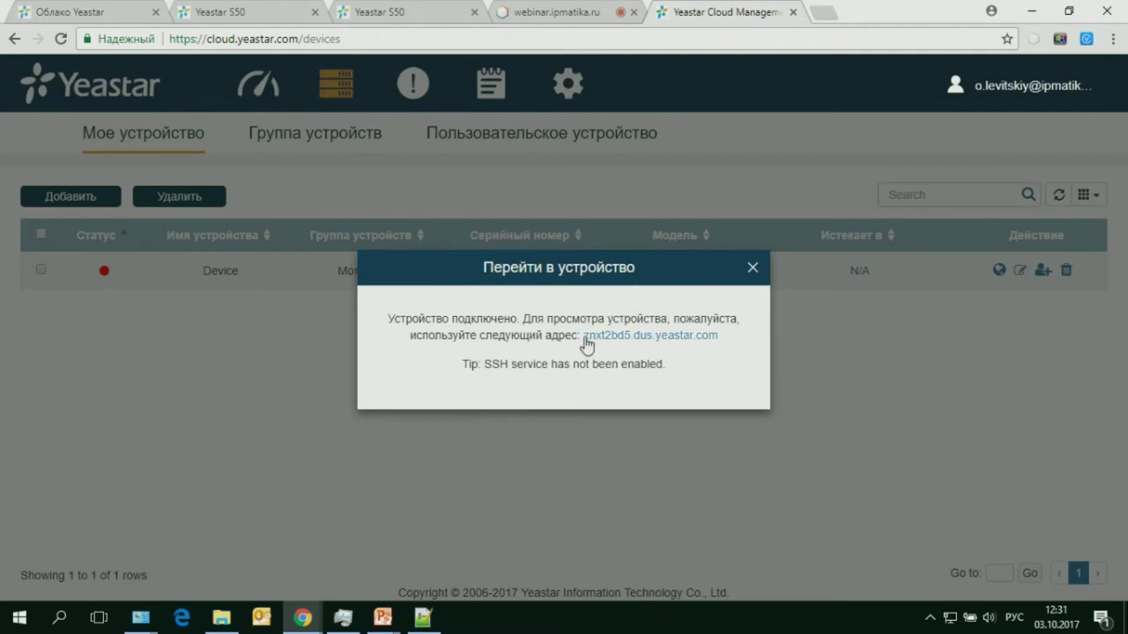
right_click(667, 344)
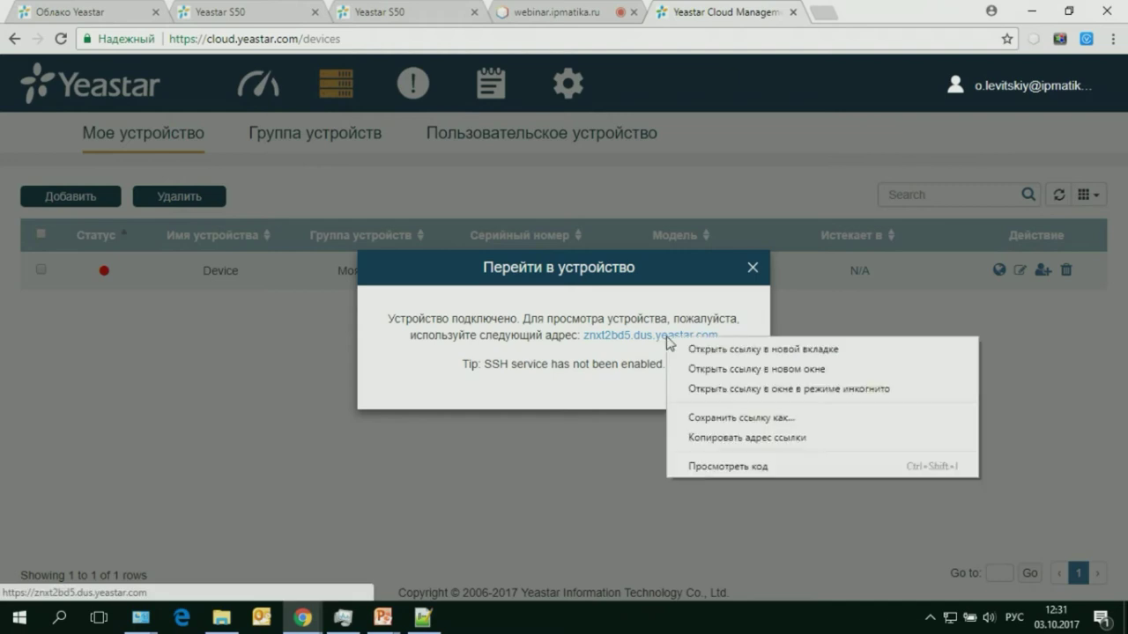
left_click(722, 350)
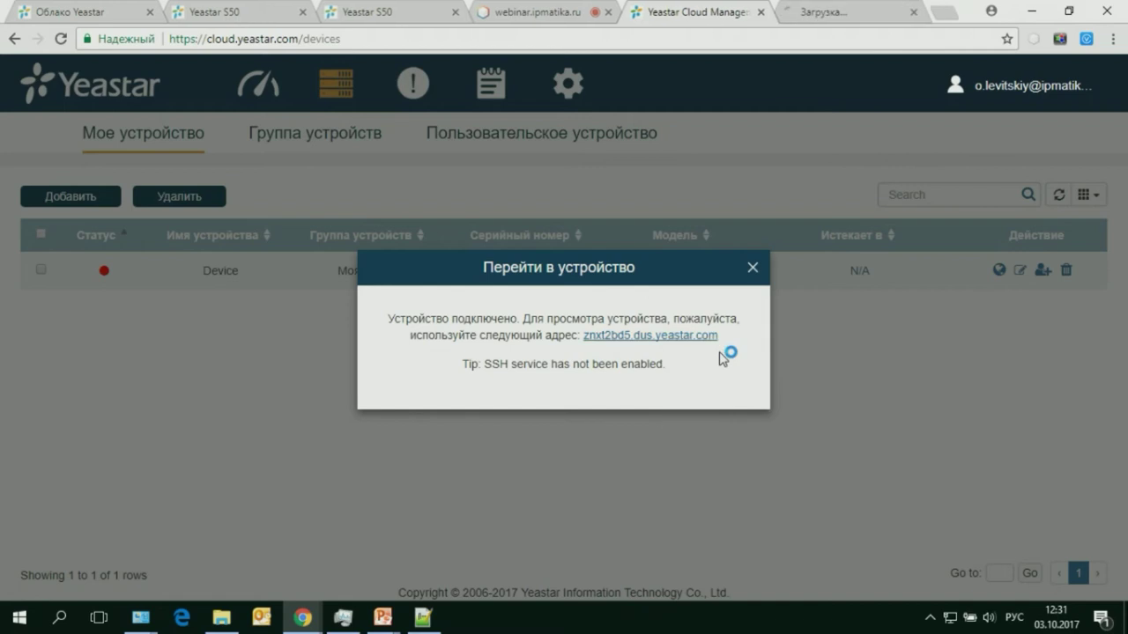
- Switch to the newly opened S50 tab loaded through the cloud remote address
left_click(835, 14)
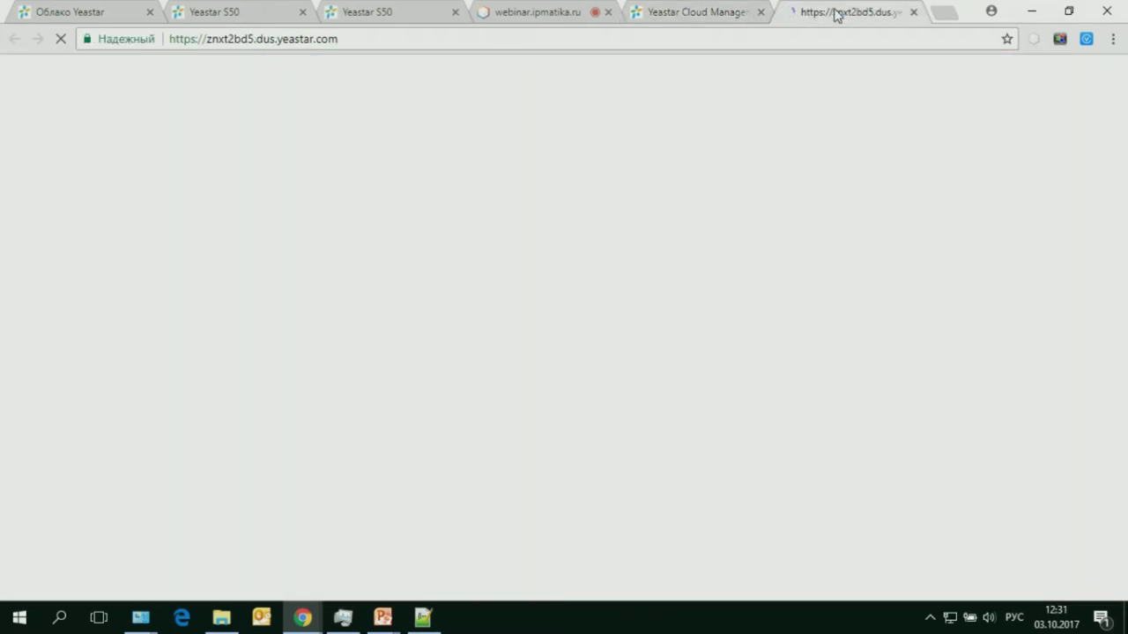
left_click(432, 40)
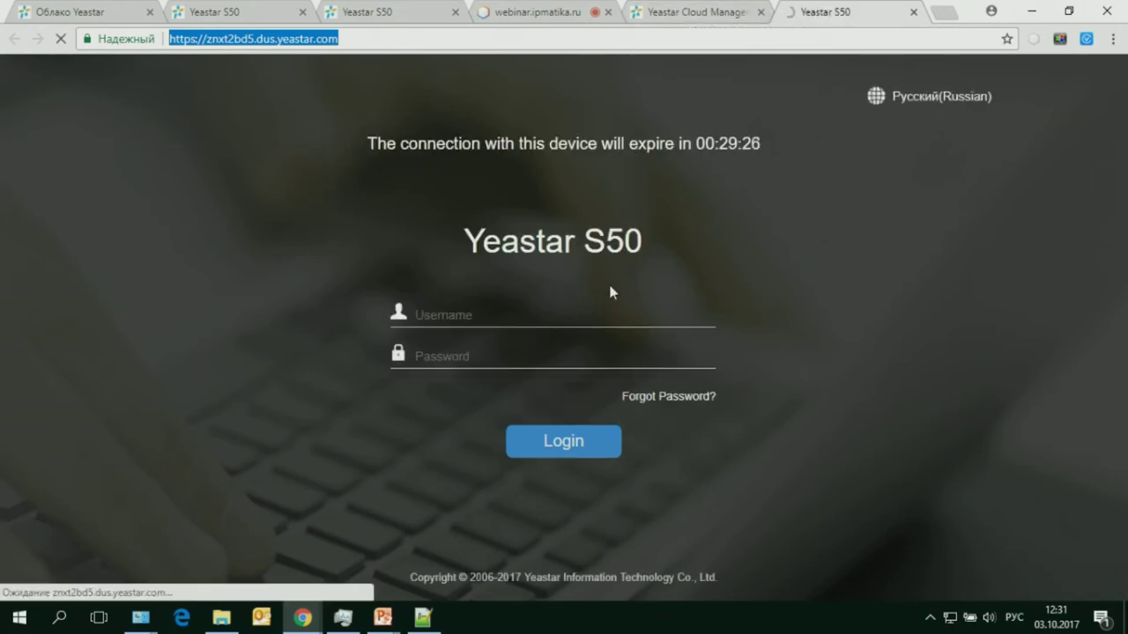
left_click(593, 318)
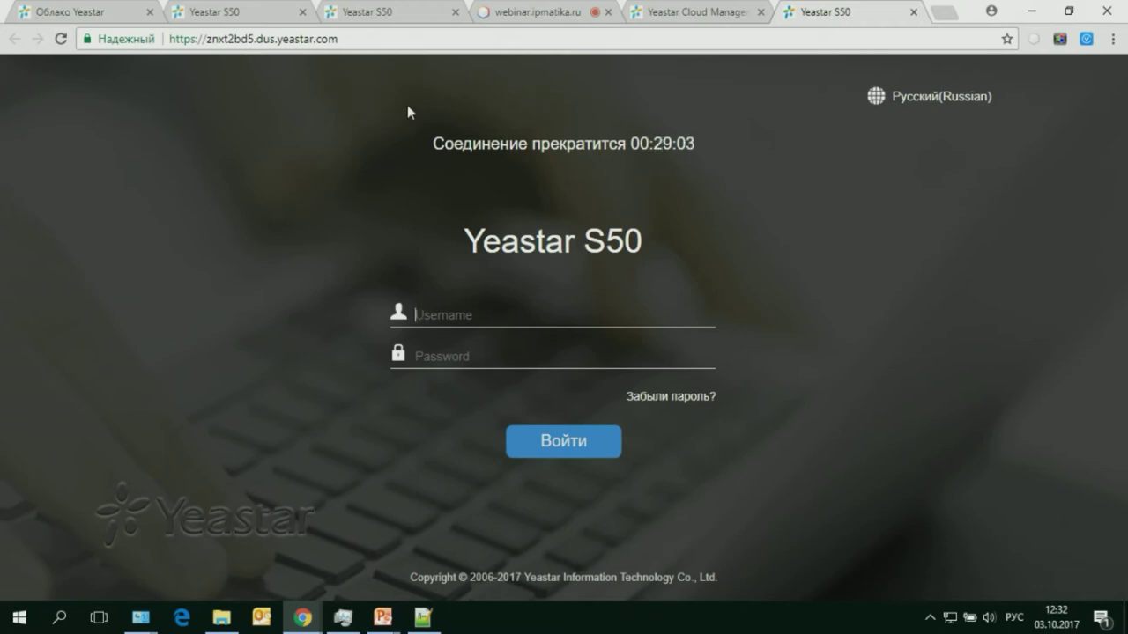
- Enter username admin and the account password on the S50 login page
left_click(604, 319)
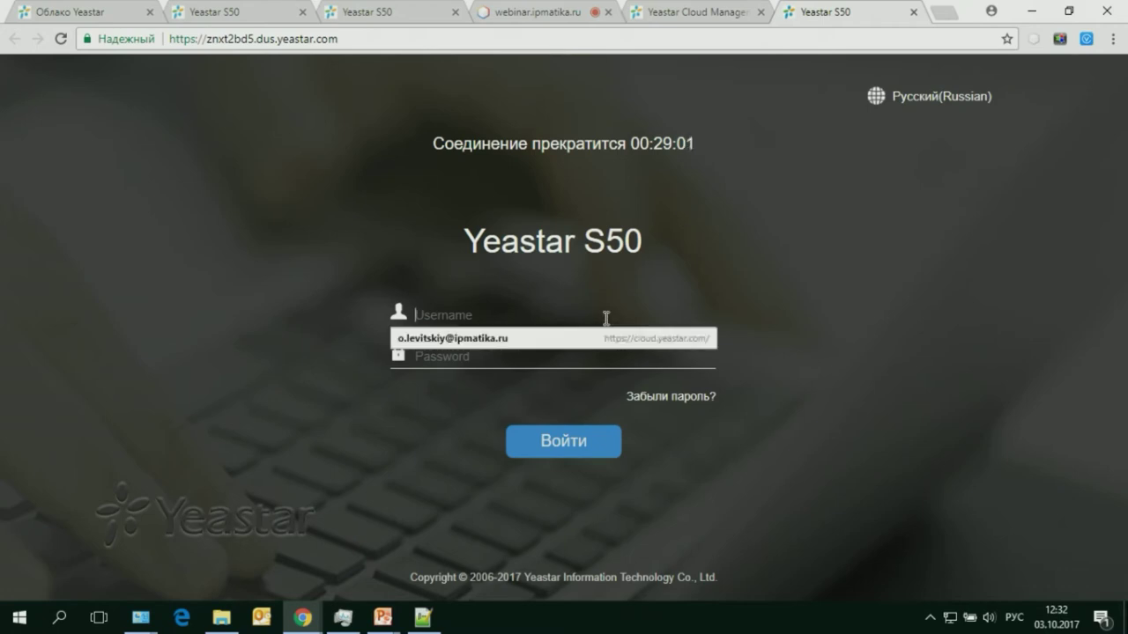
left_click(852, 318)
left_click(640, 317)
left_click(667, 364)
left_click(615, 319)
type("фв")
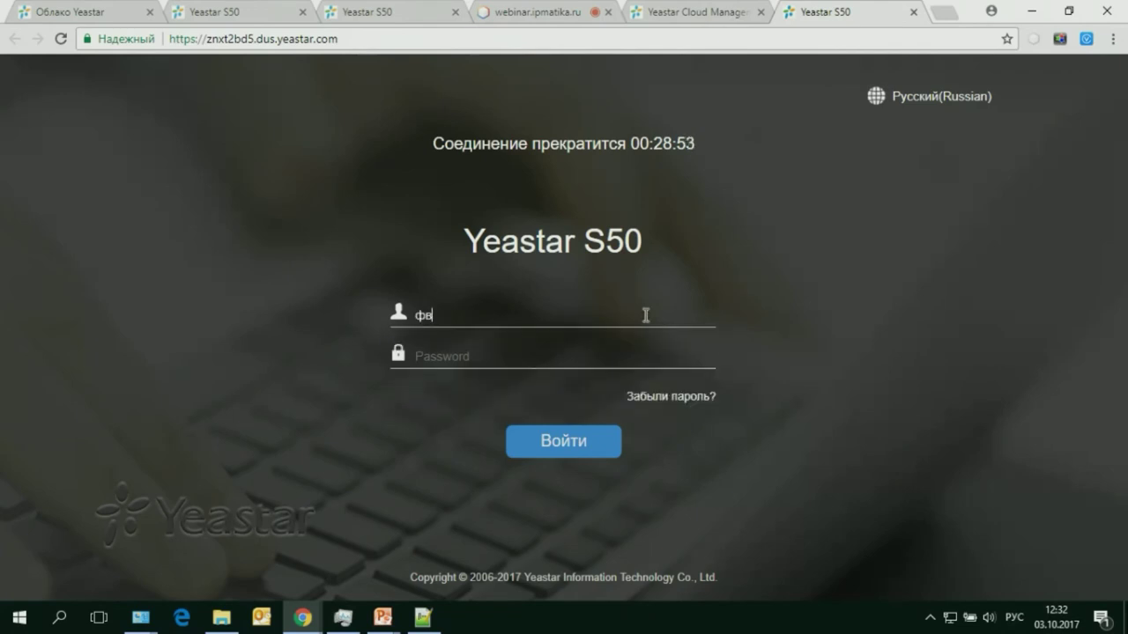
key("BackSpace")
key("alt+shift")
type("admin")
left_click(635, 354)
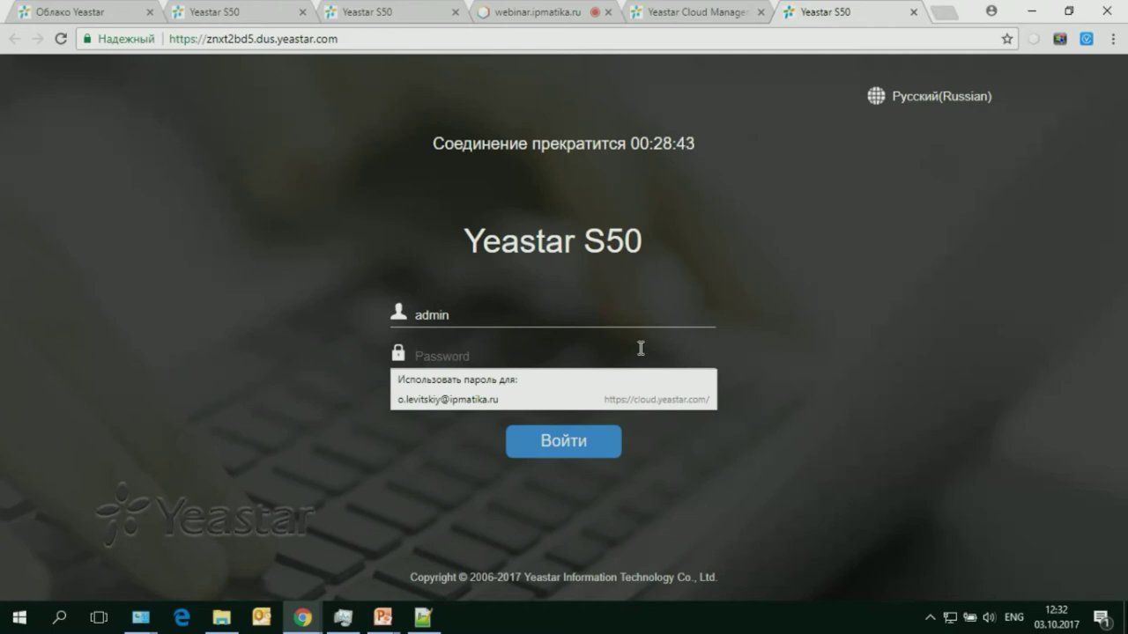
type("p")
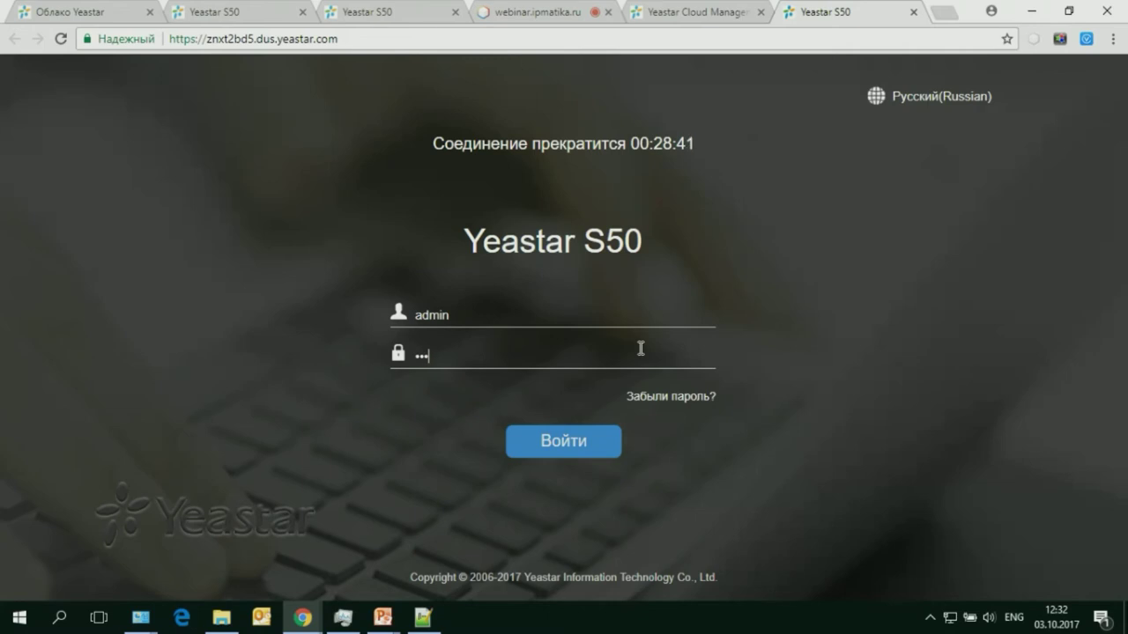
type("••")
- Sign in with Войти, dismiss the save-password prompt and email setup dialog, and show all apps
left_click(589, 448)
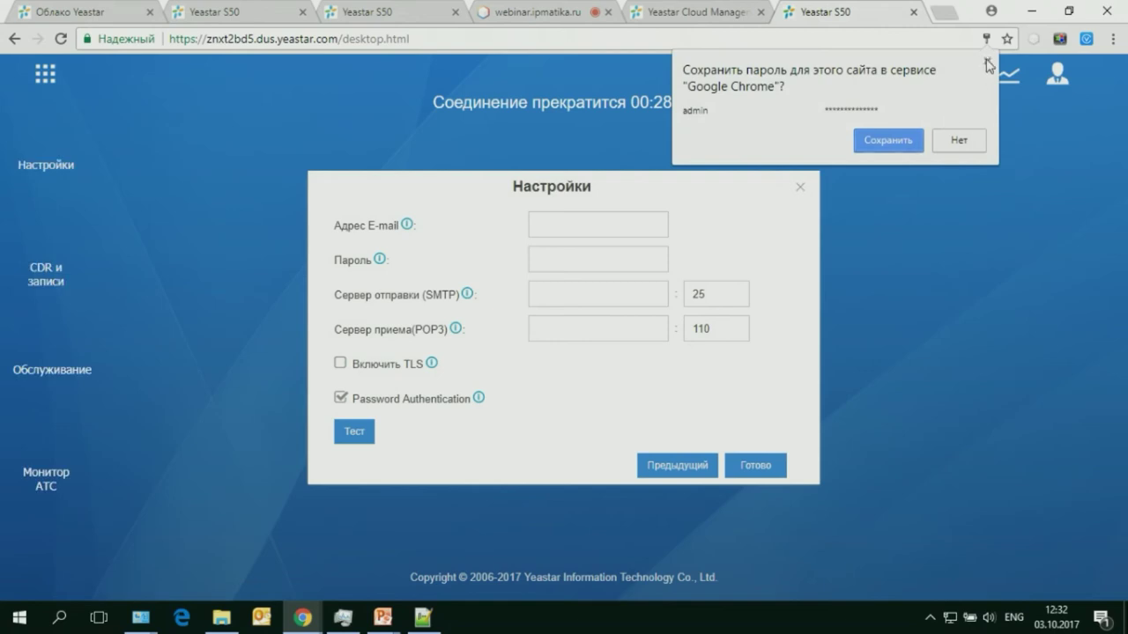
left_click(883, 140)
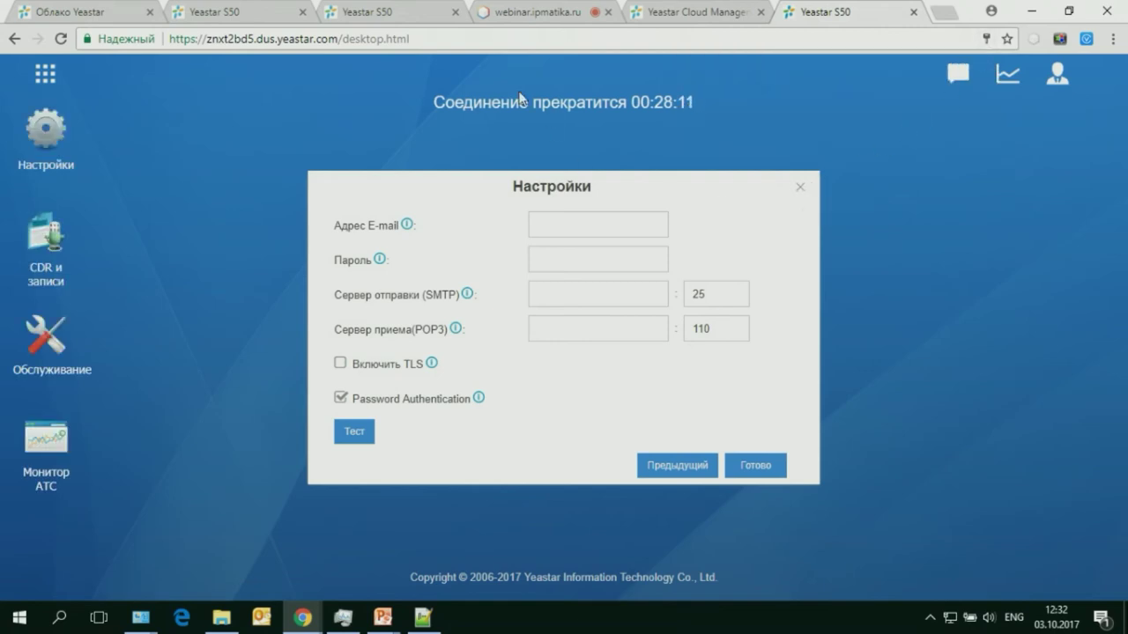
left_click(487, 32)
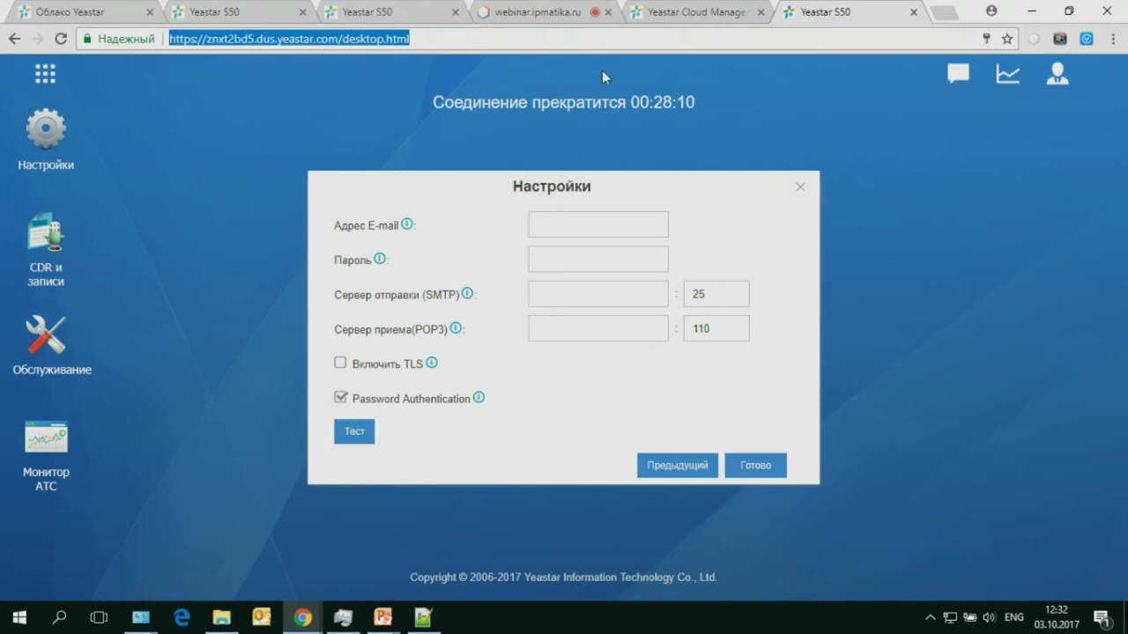
left_click(801, 190)
left_click(46, 75)
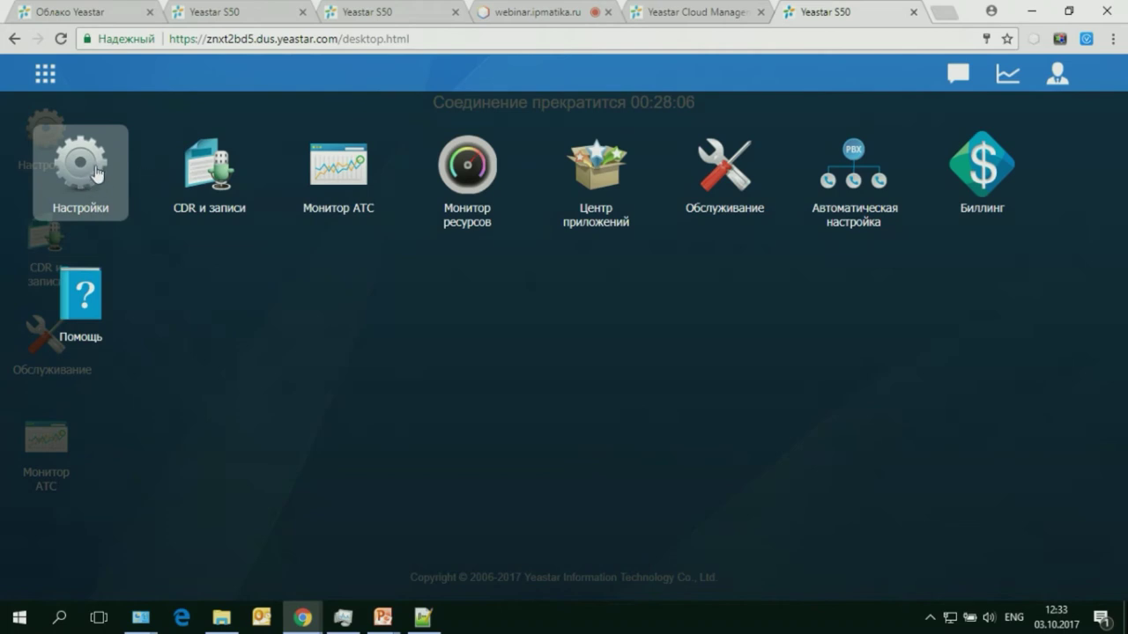
- Open the Настройки app from the full app list
left_click(88, 179)
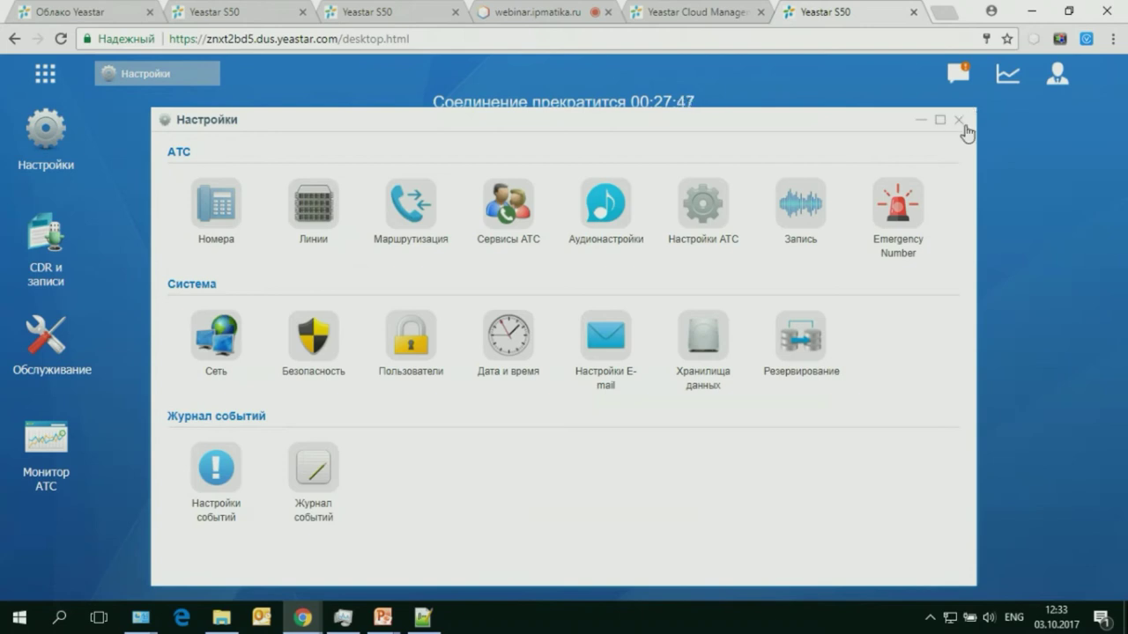
left_click(958, 121)
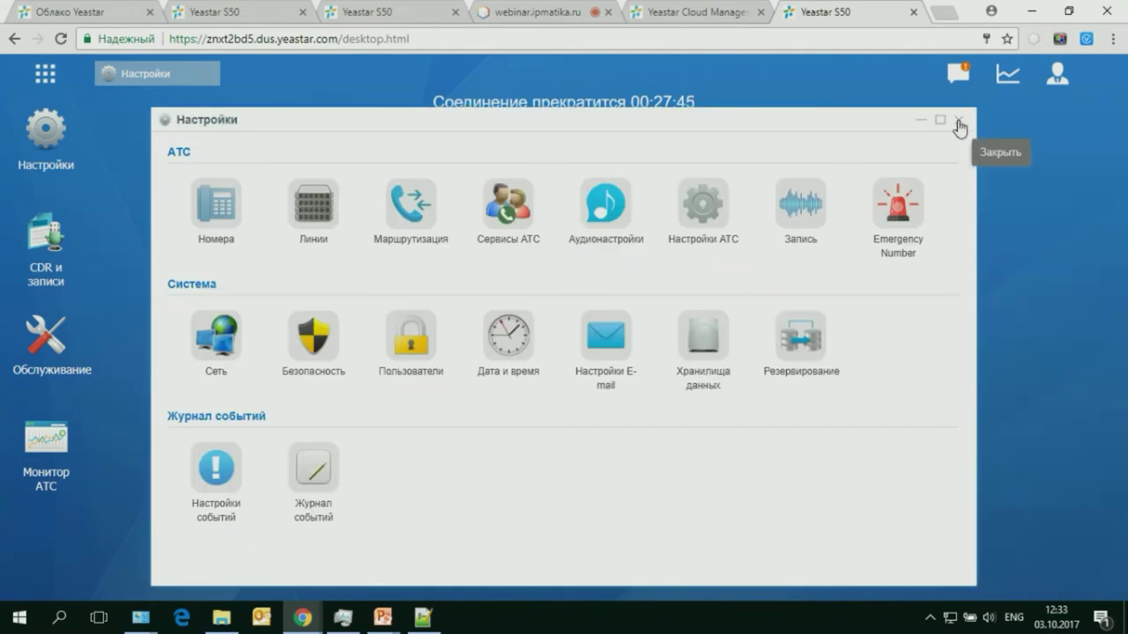
left_click_drag(958, 121, 958, 120)
left_click(958, 120)
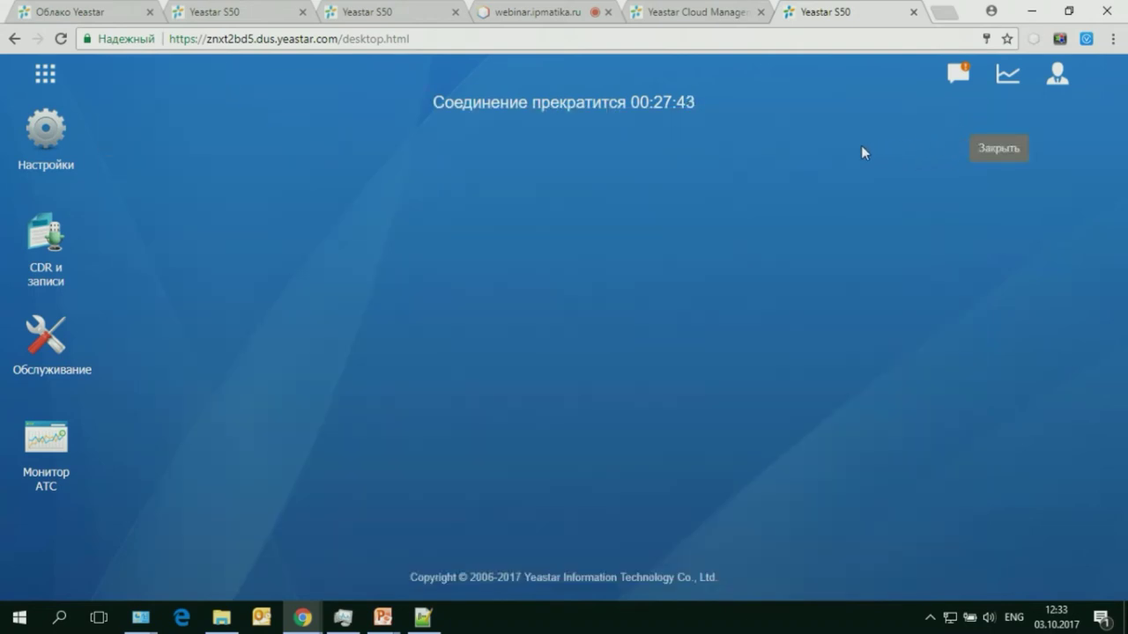
left_click(453, 38)
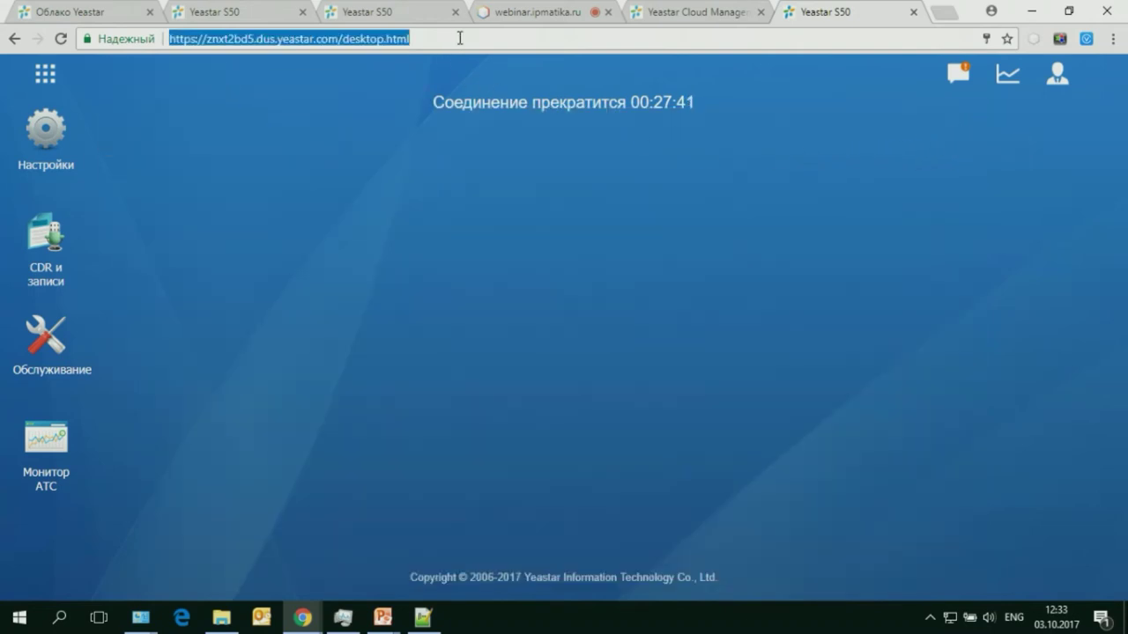
left_click(563, 287)
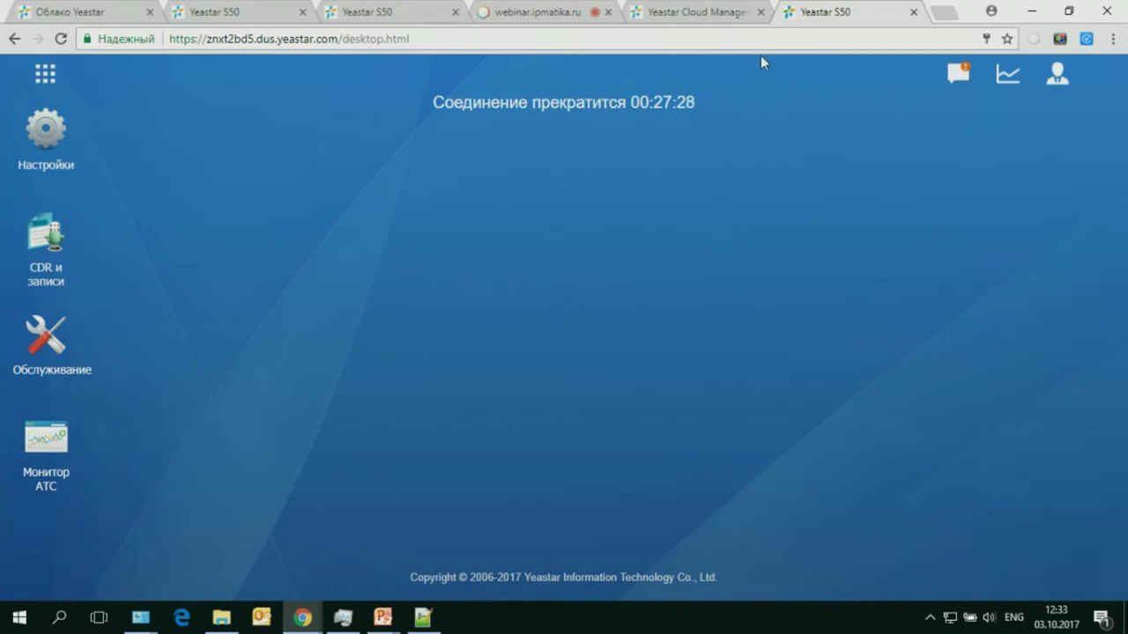
left_click(40, 79)
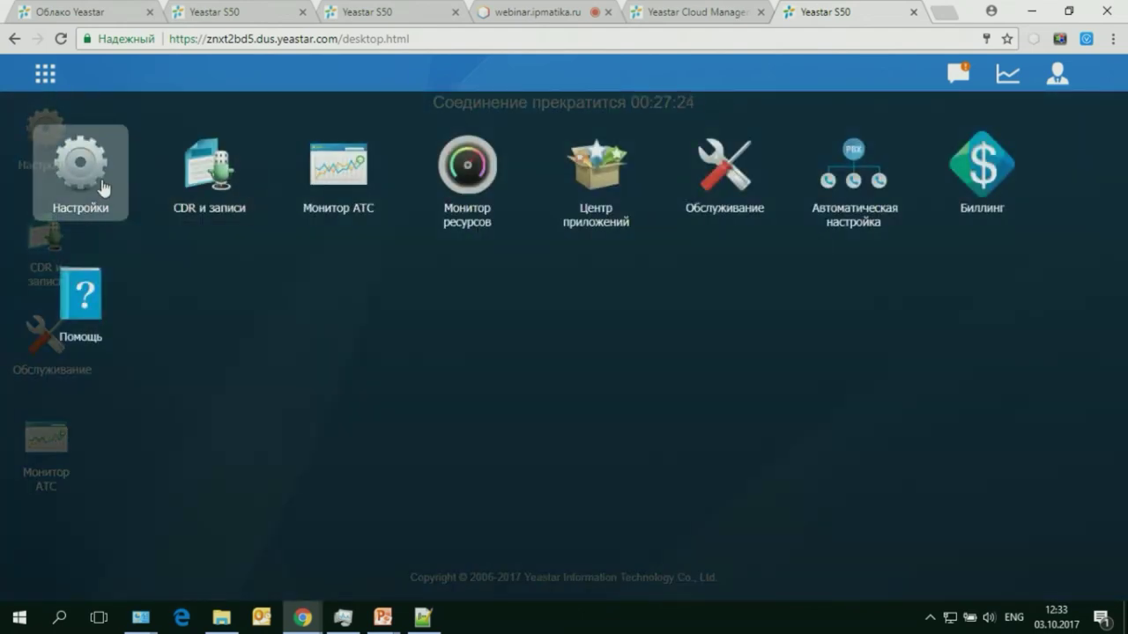
left_click(103, 188)
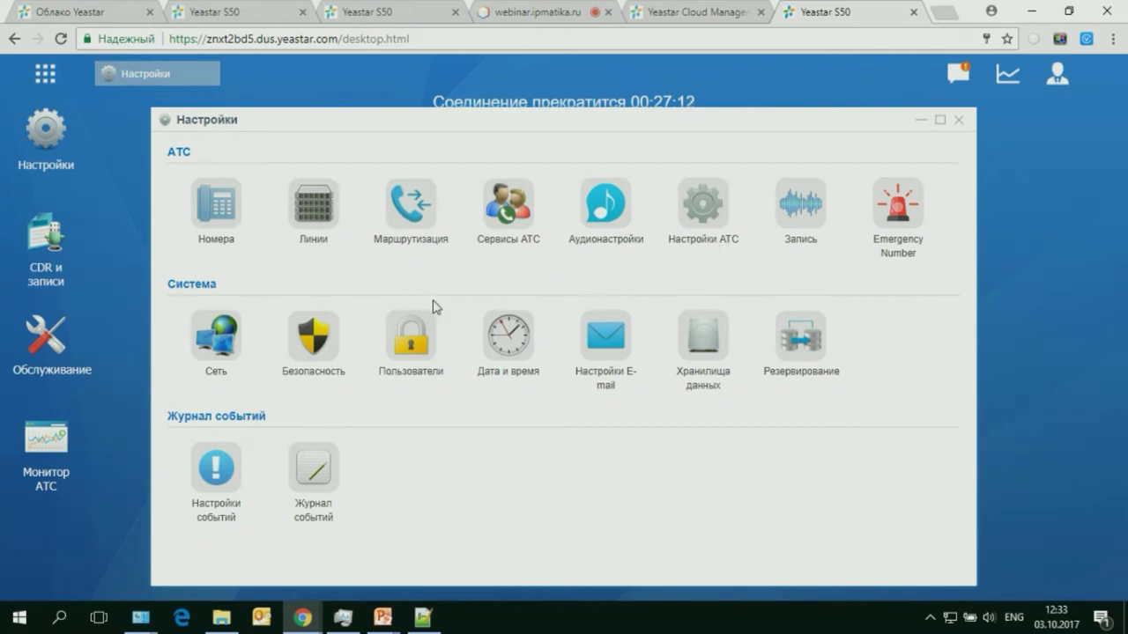
- Go to Безопасность, view Сетевая защита, and end on the Сетевые службы tab
left_click(335, 347)
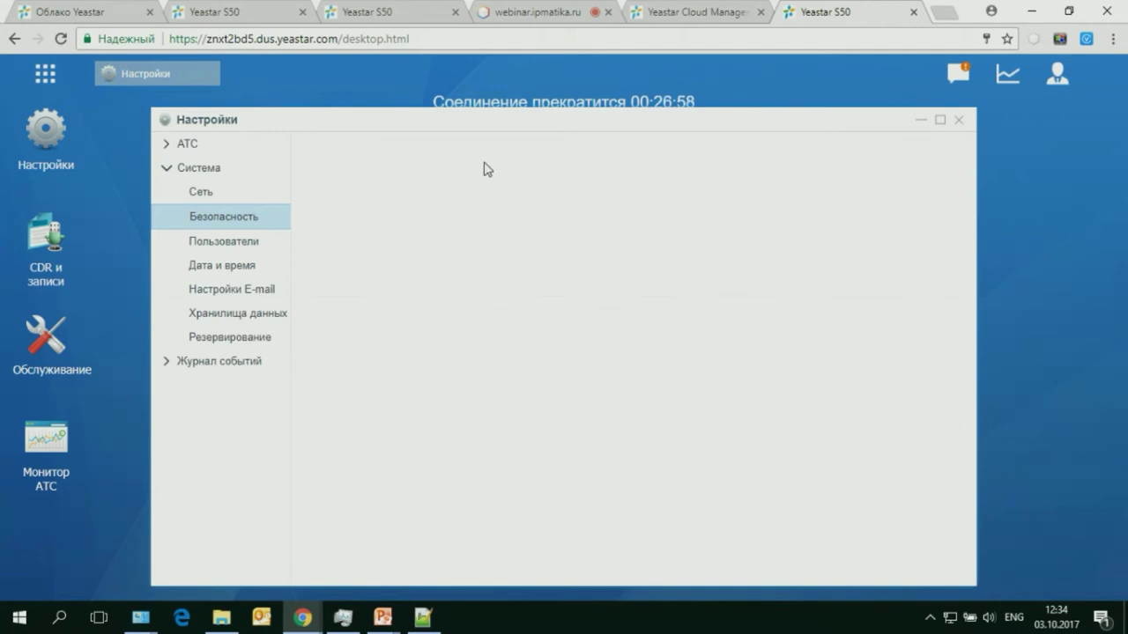
left_click_drag(520, 120, 550, 104)
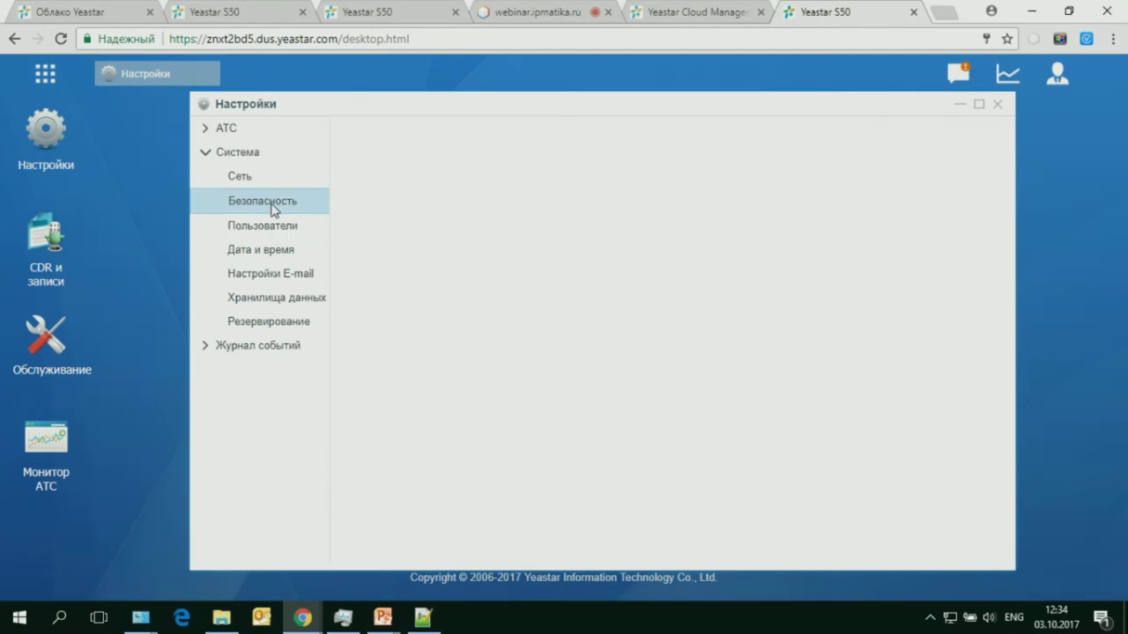
left_click(997, 103)
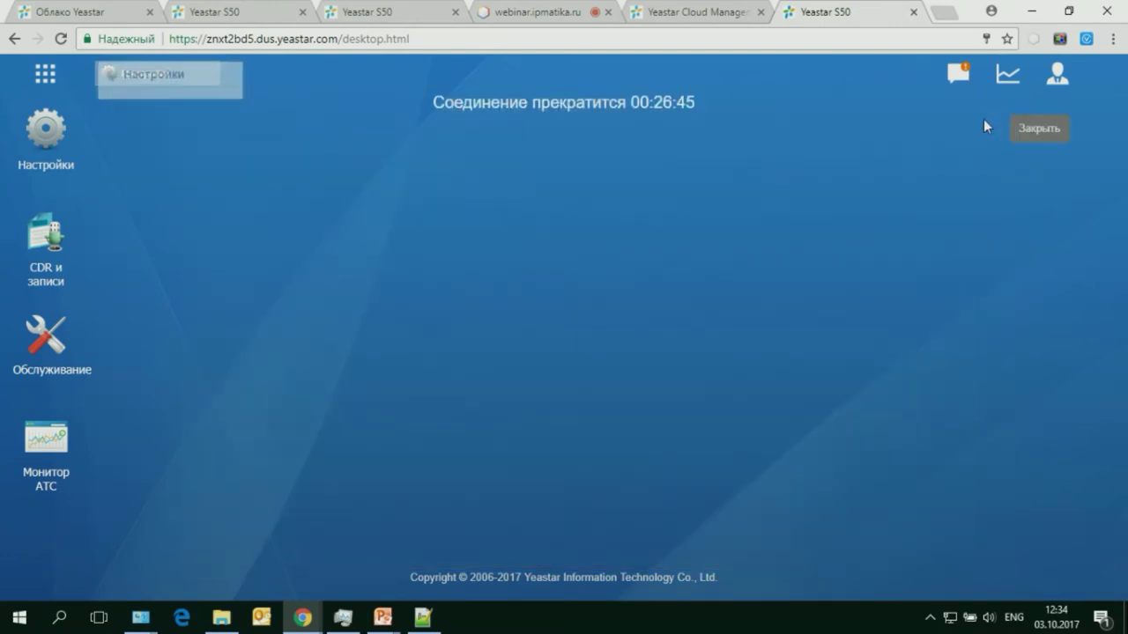
left_click(48, 153)
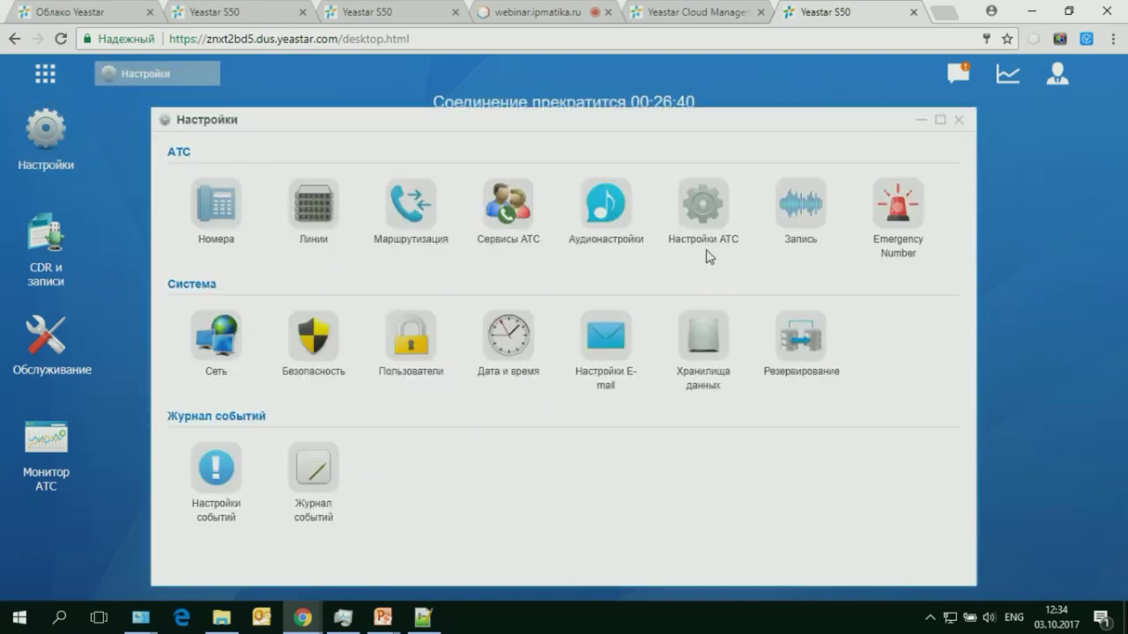
left_click(315, 359)
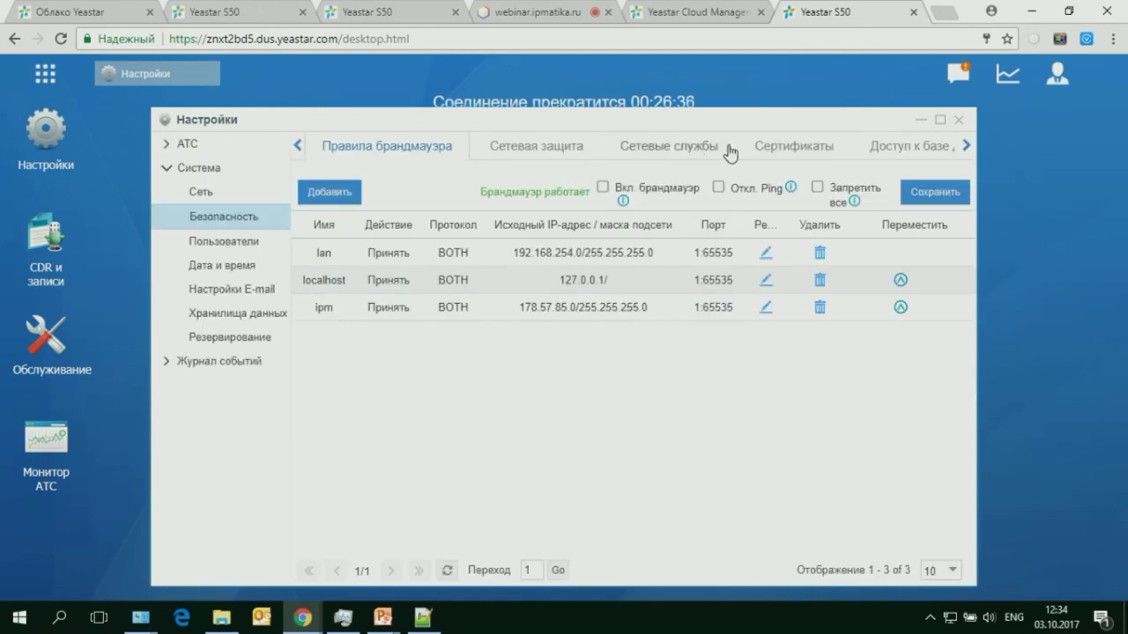
left_click(504, 155)
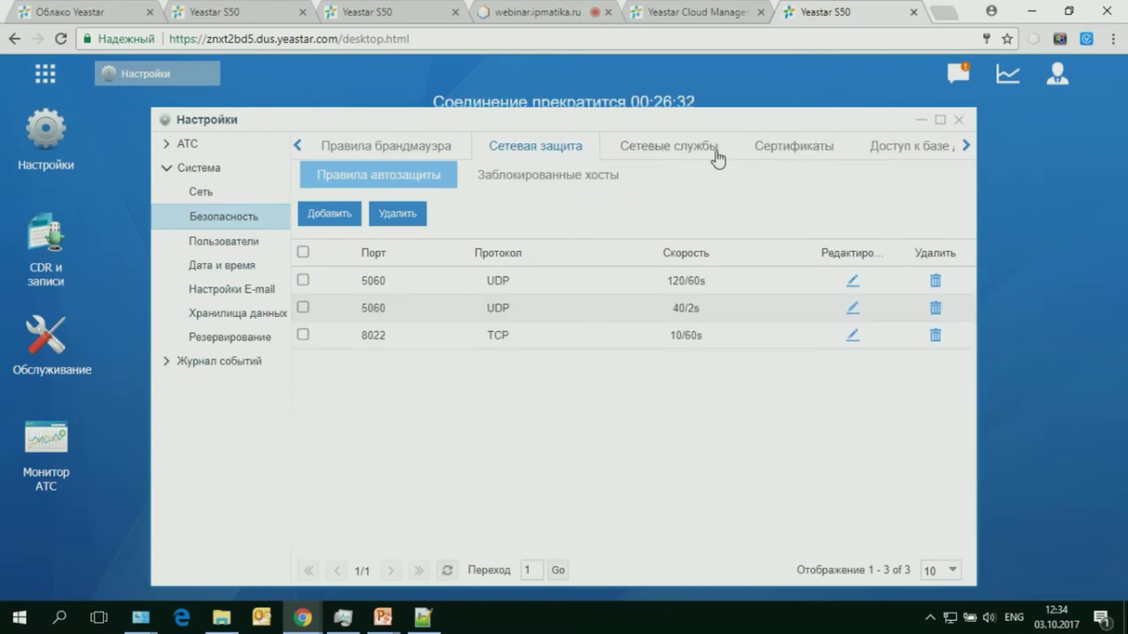
left_click(684, 152)
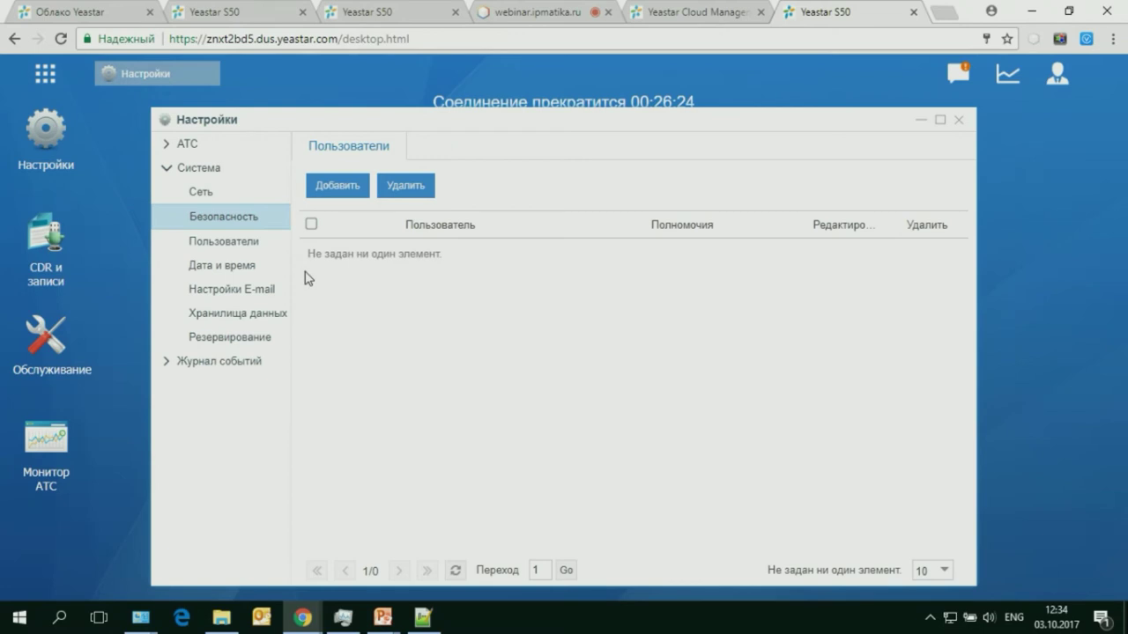
left_click(244, 220)
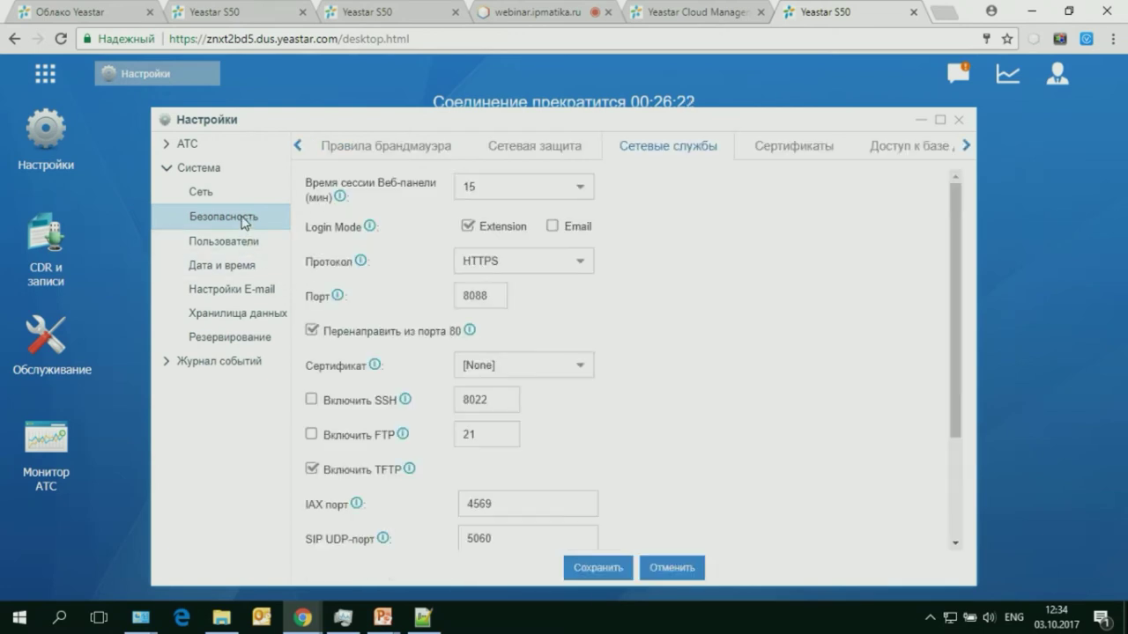
- Enable SSH on port 8022, dismiss the password warning, then save and apply the changes
left_click(311, 400)
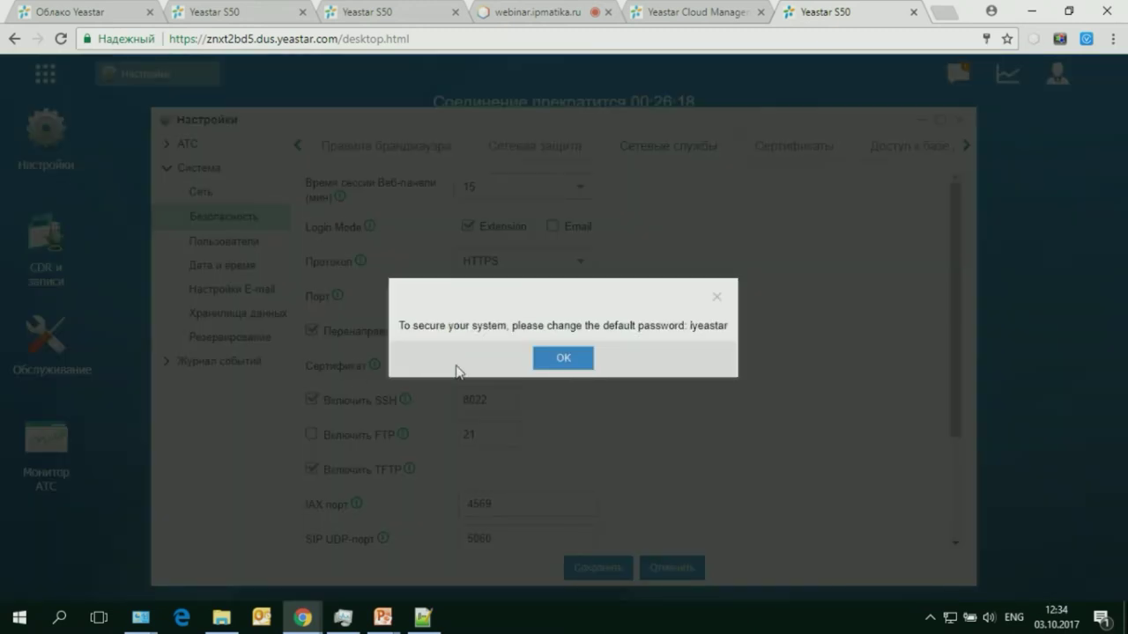
left_click(540, 365)
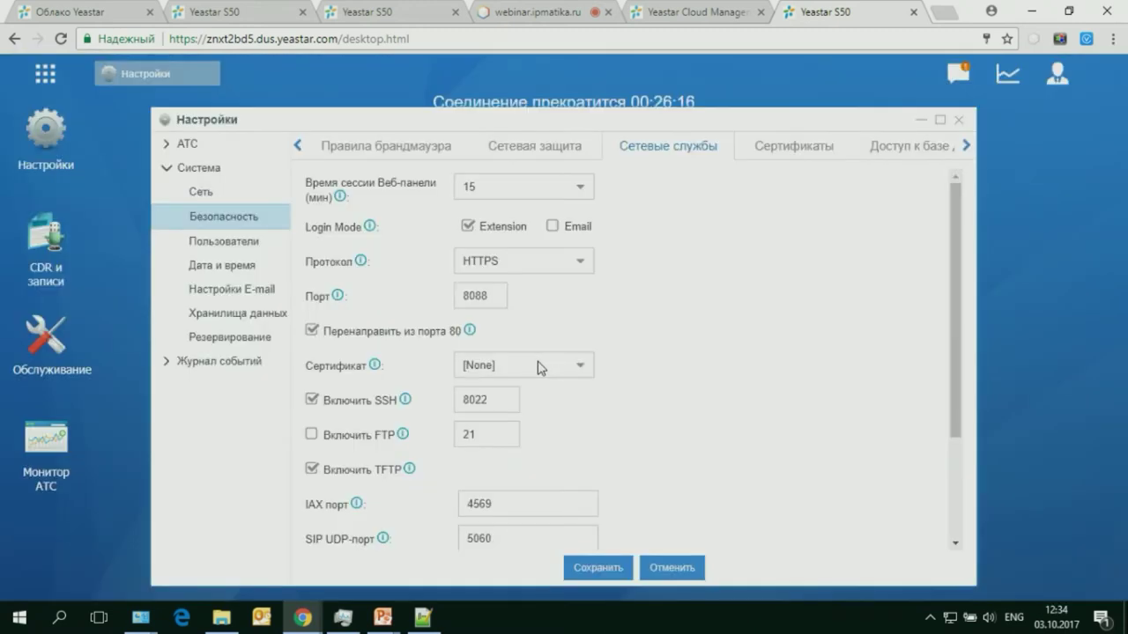
left_click(602, 567)
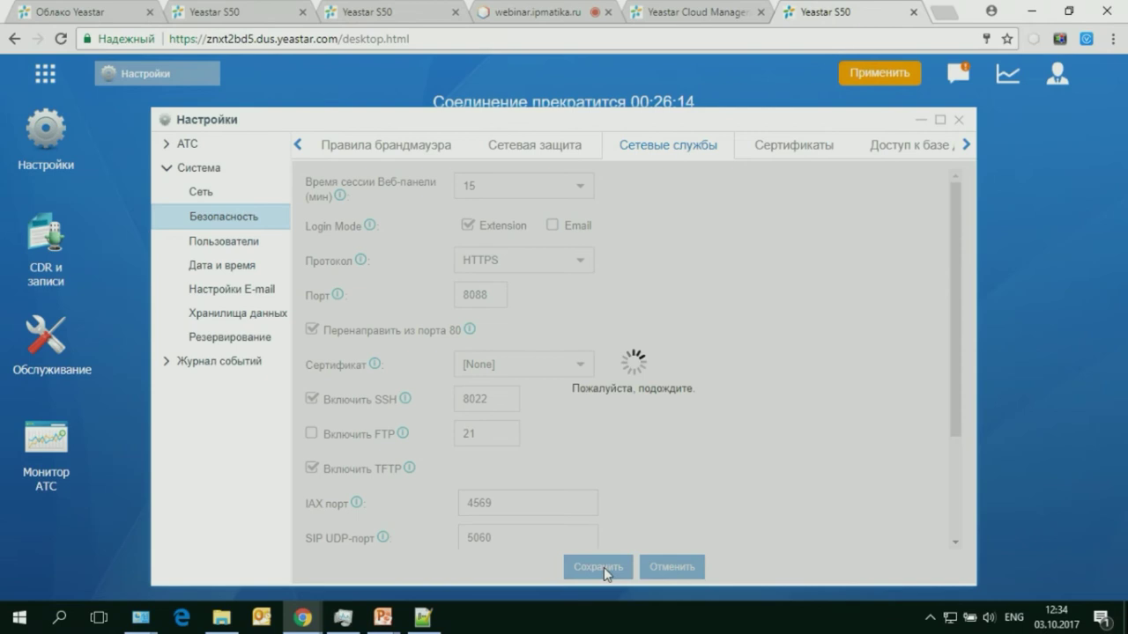
left_click(882, 76)
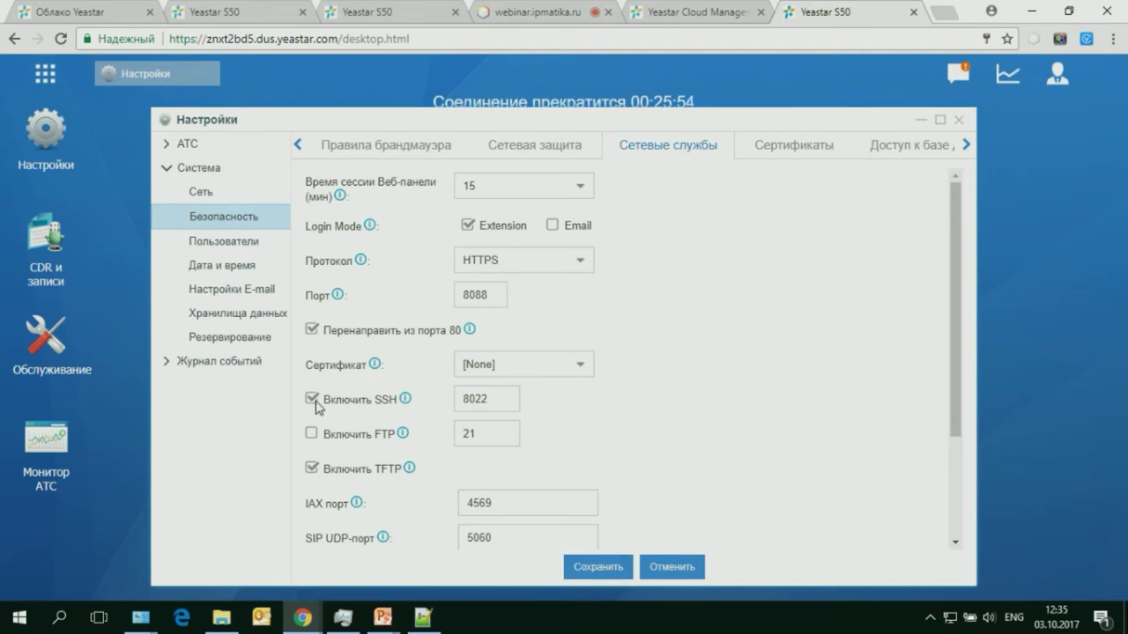
left_click(602, 568)
- Close the S50 tab and end the remote connection with Прервать соединение, confirming Да
left_click(913, 12)
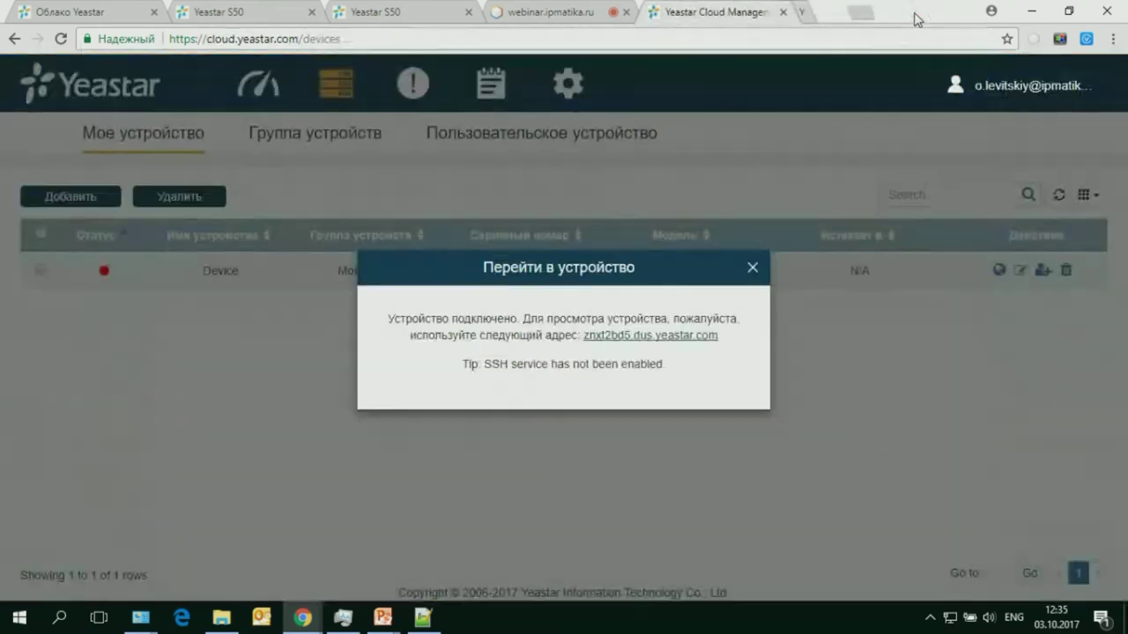
left_click(752, 267)
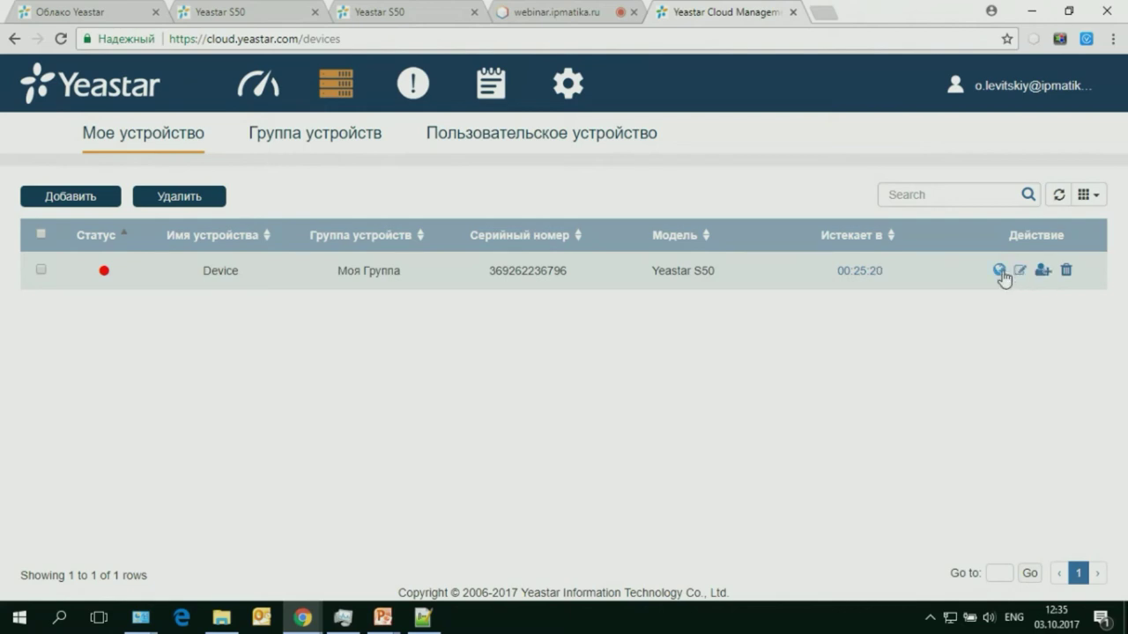
left_click(874, 269)
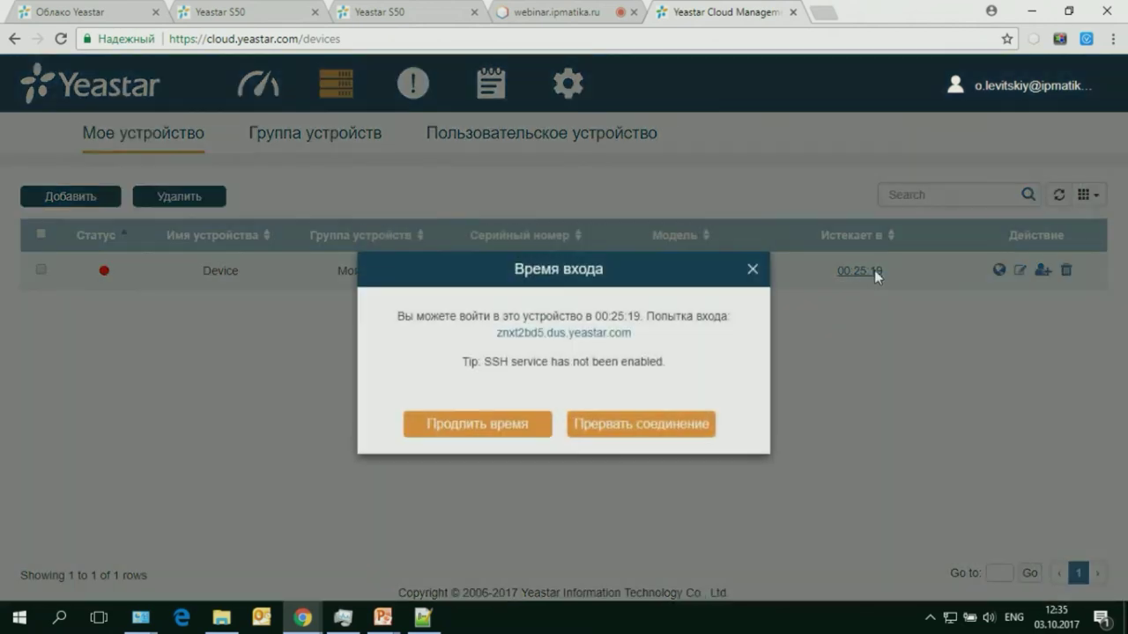
left_click(607, 427)
left_click(512, 359)
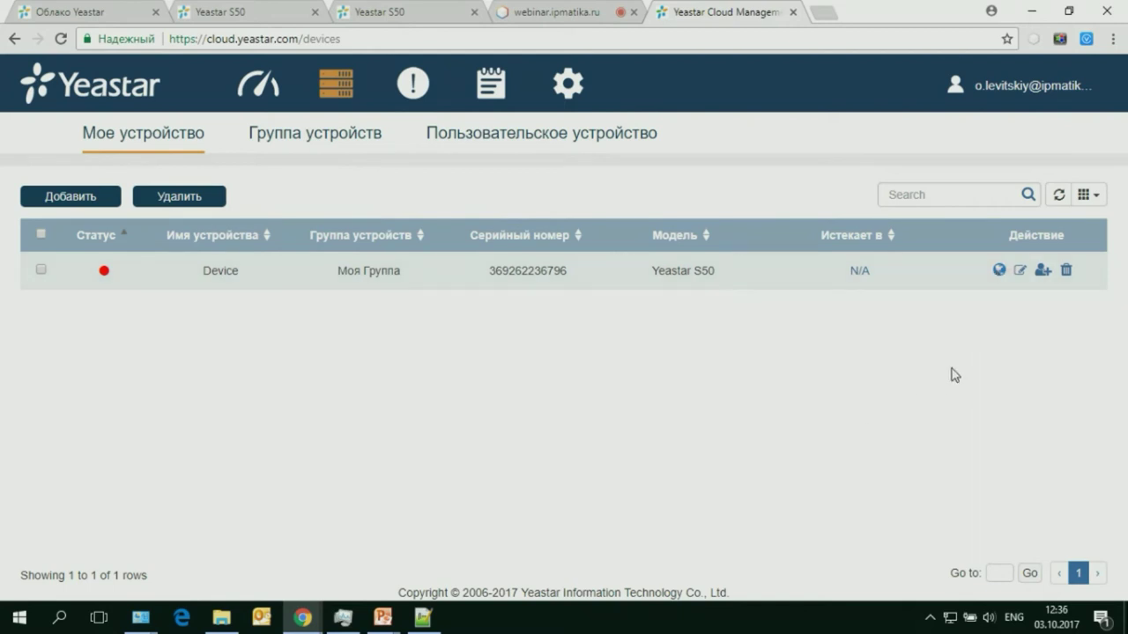
- Start a remote login to the S50 with a 4 Часы timeout
left_click(999, 273)
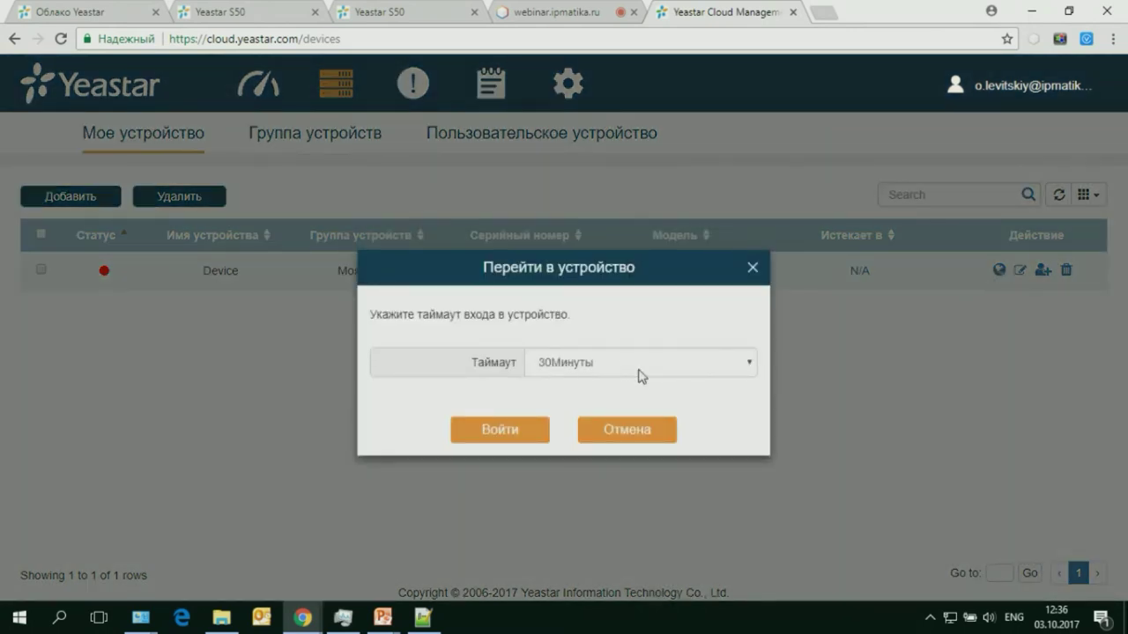
left_click(749, 368)
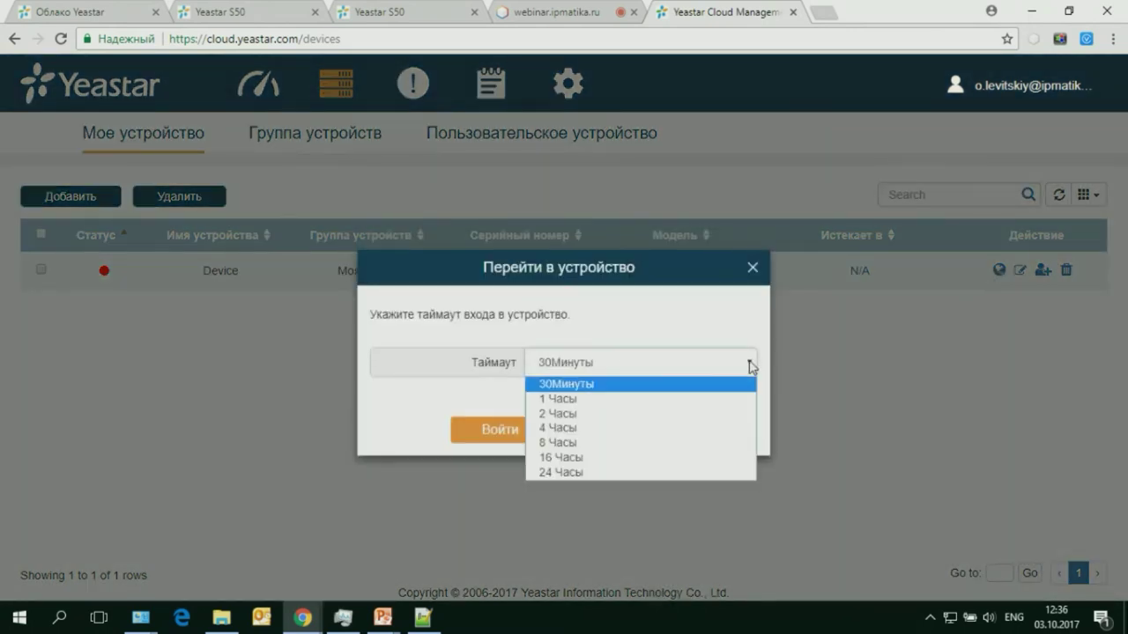
left_click(691, 429)
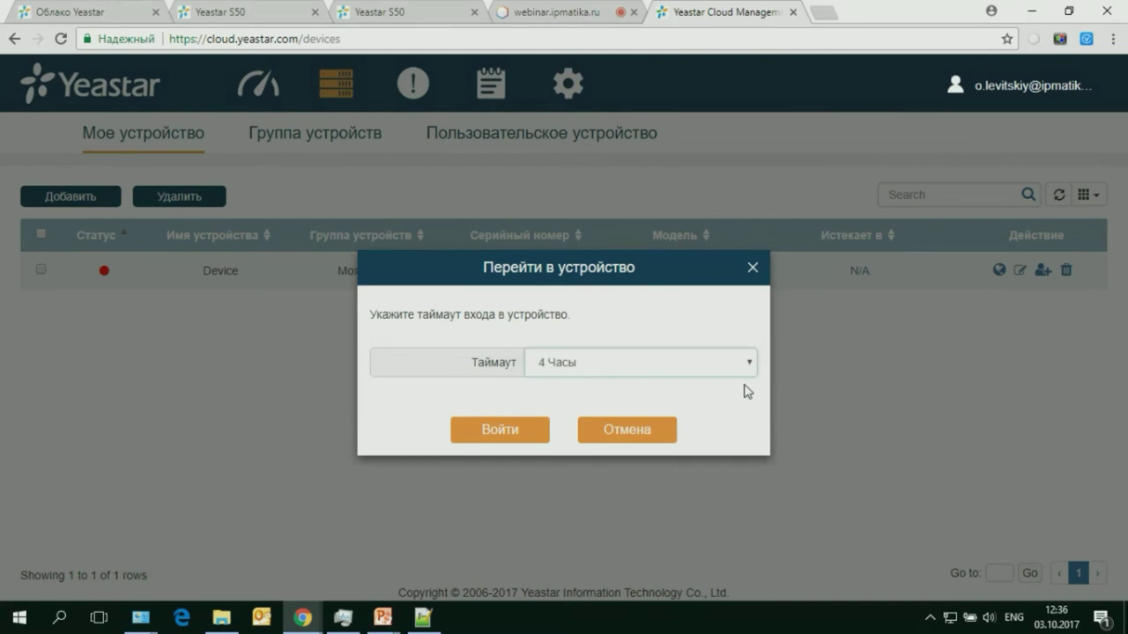
left_click(528, 436)
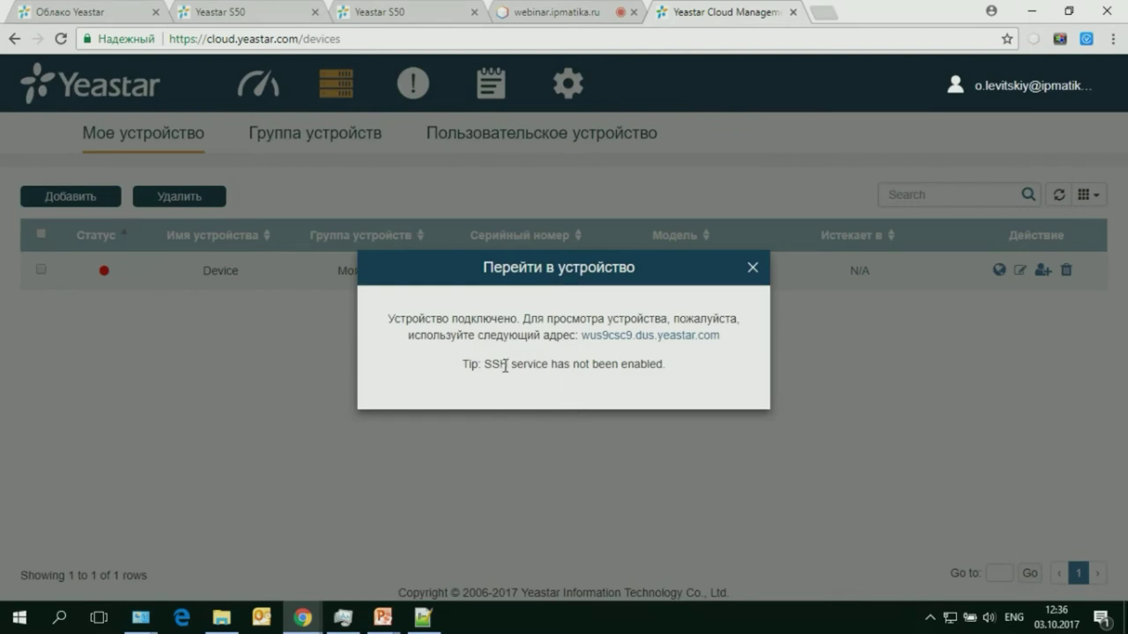
- Close the connection notice, reload the devices page, and switch to the local S50 tab
left_click_drag(693, 372, 474, 364)
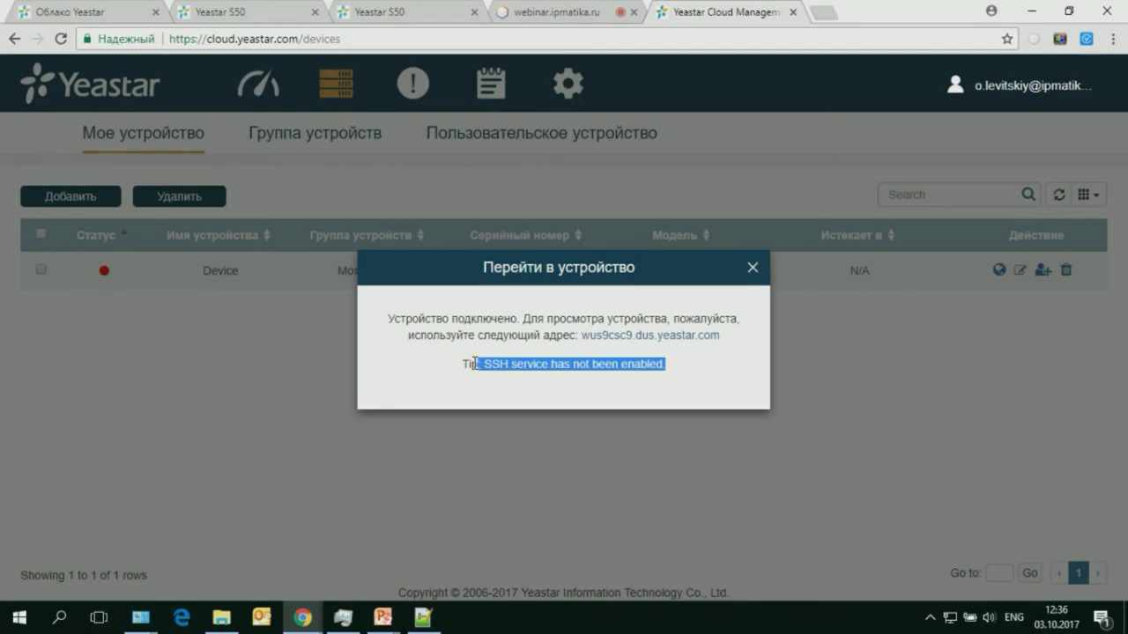
left_click(751, 267)
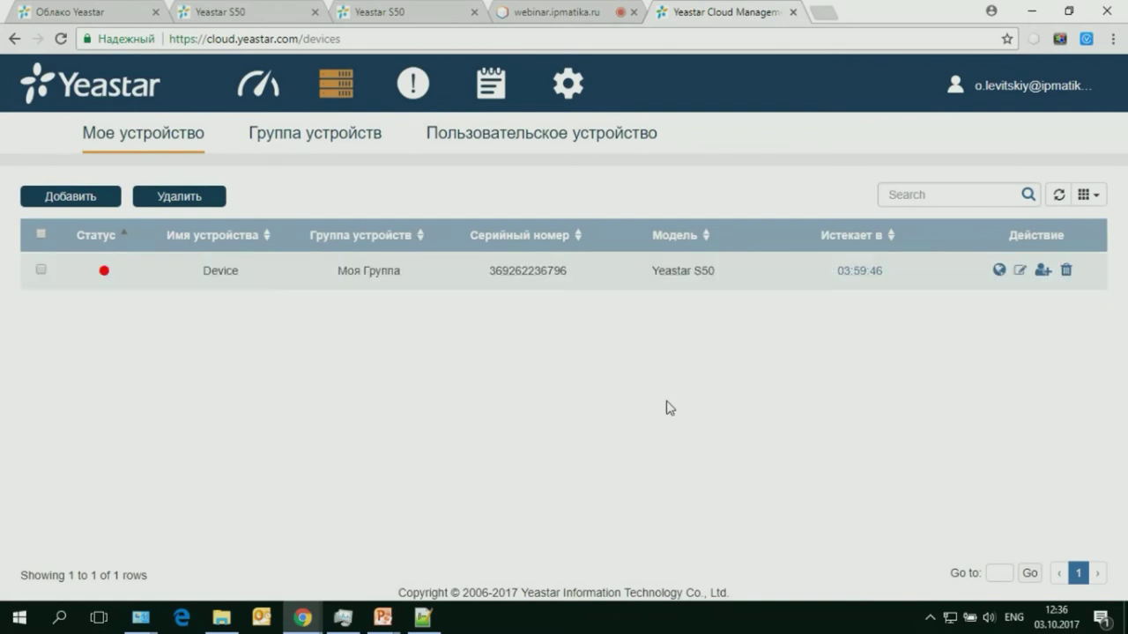
right_click(768, 377)
left_click(863, 428)
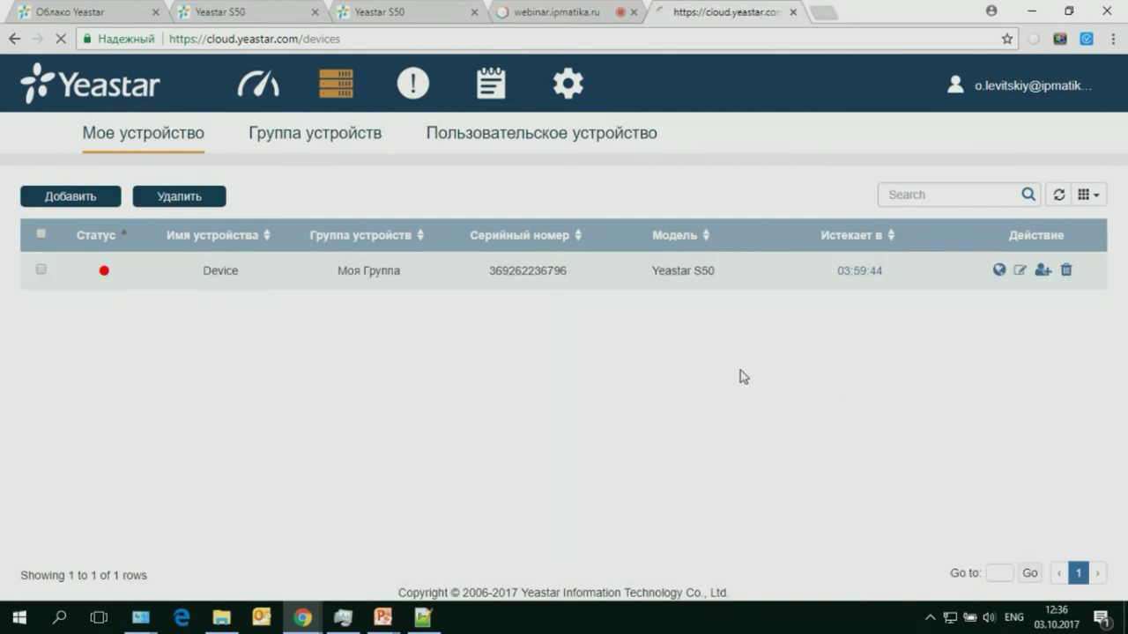
key("ctrl+2")
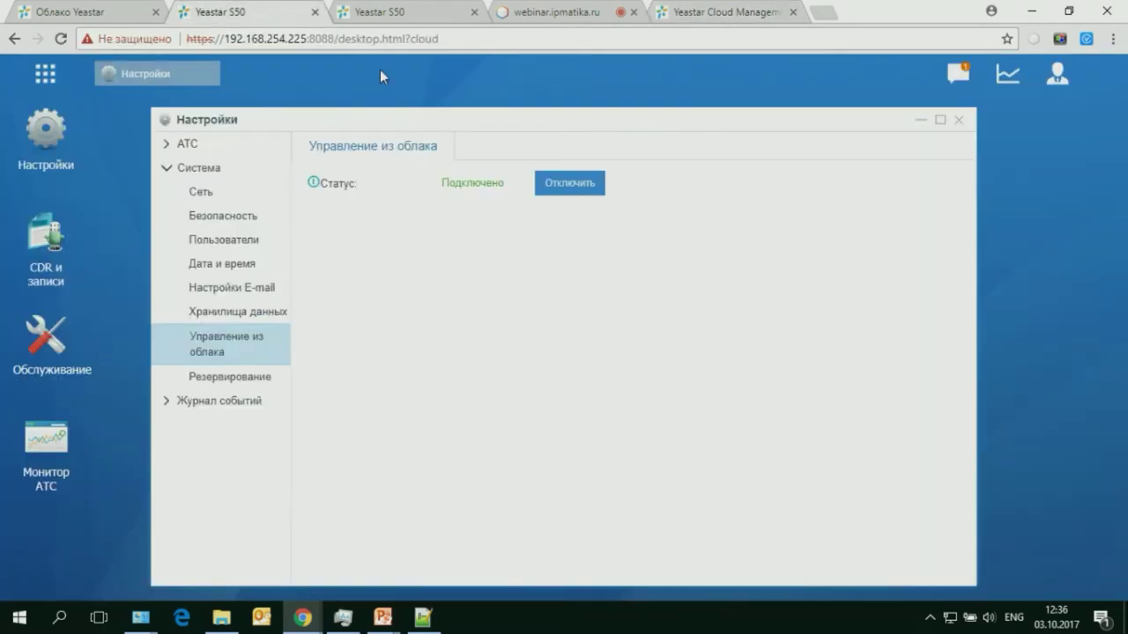
- Confirm SSH on port 8022 under Безопасность > Сетевые службы, then return to the cloud device list
left_click(959, 119)
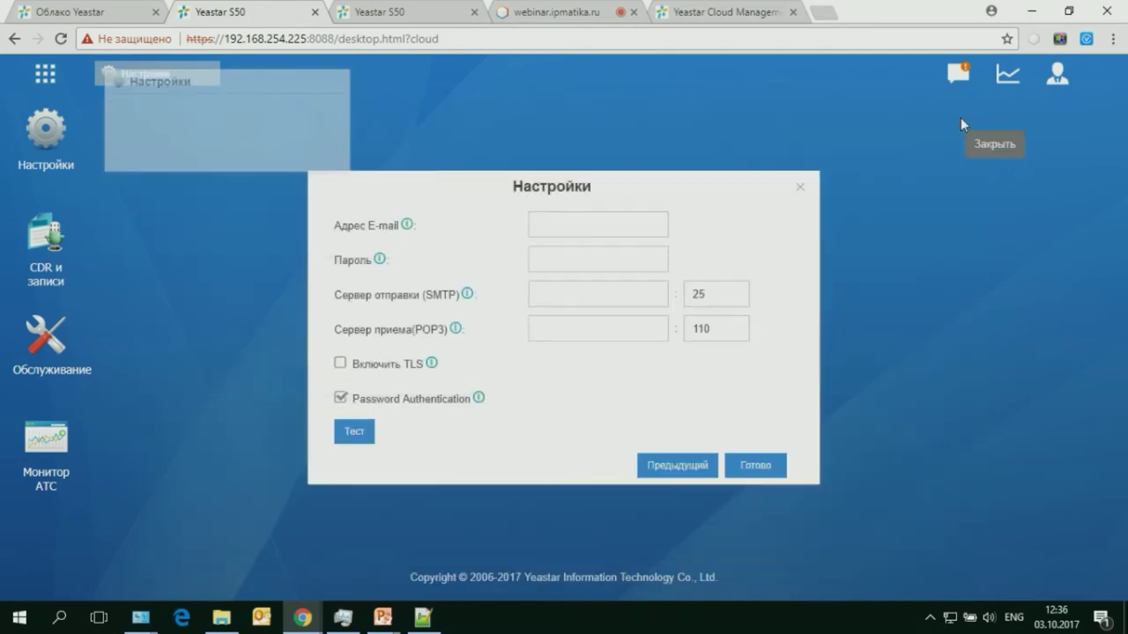
left_click(800, 187)
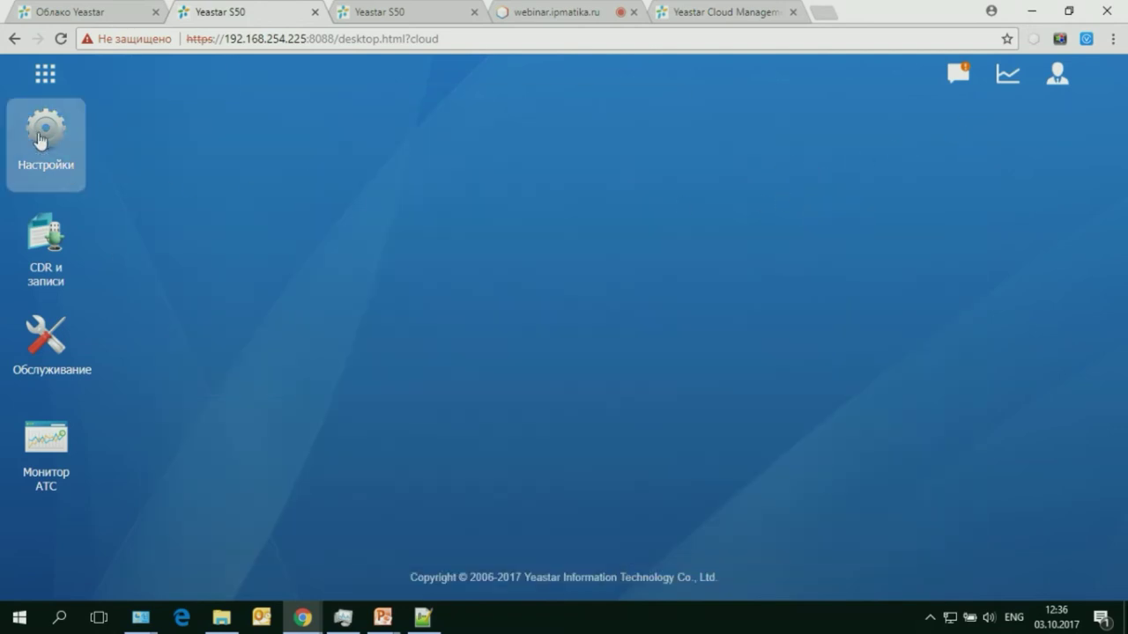
left_click(39, 137)
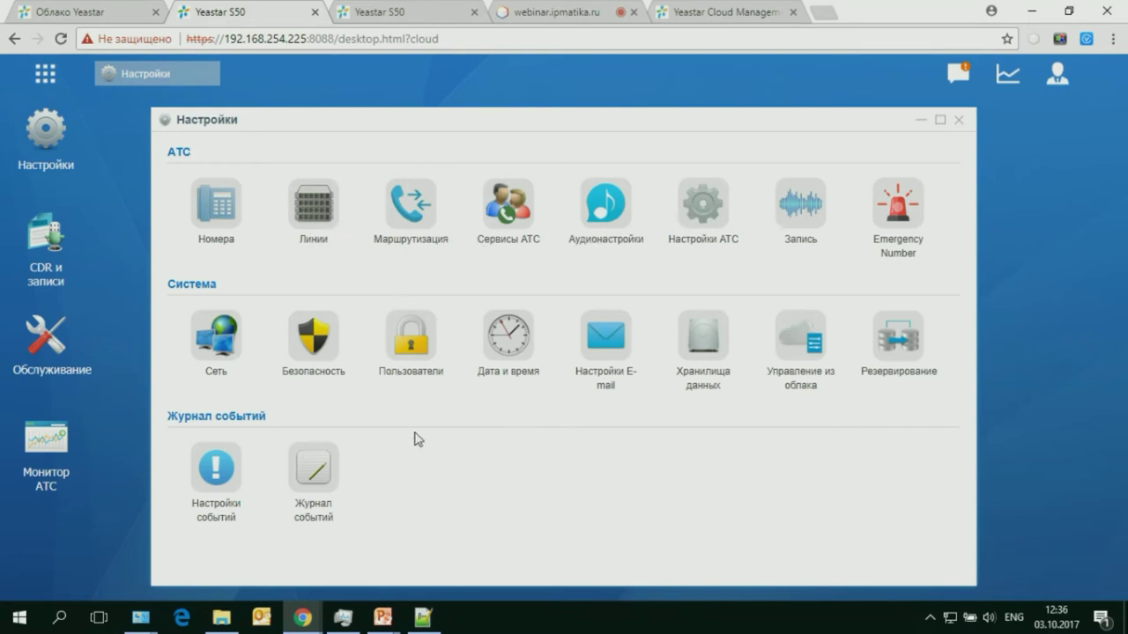
left_click(310, 358)
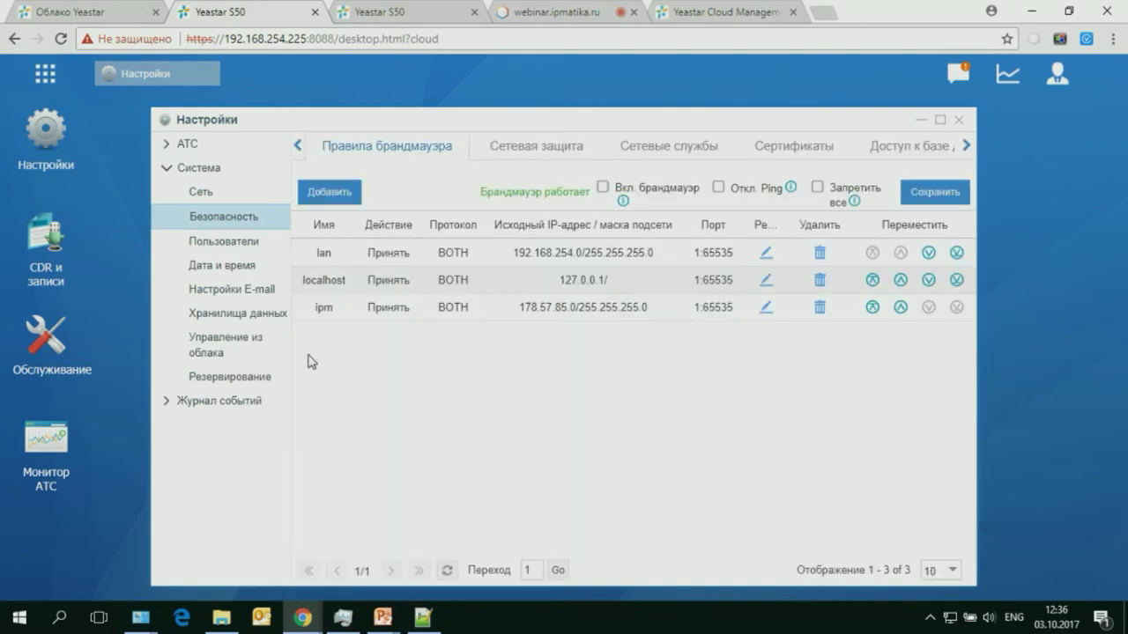
left_click(661, 148)
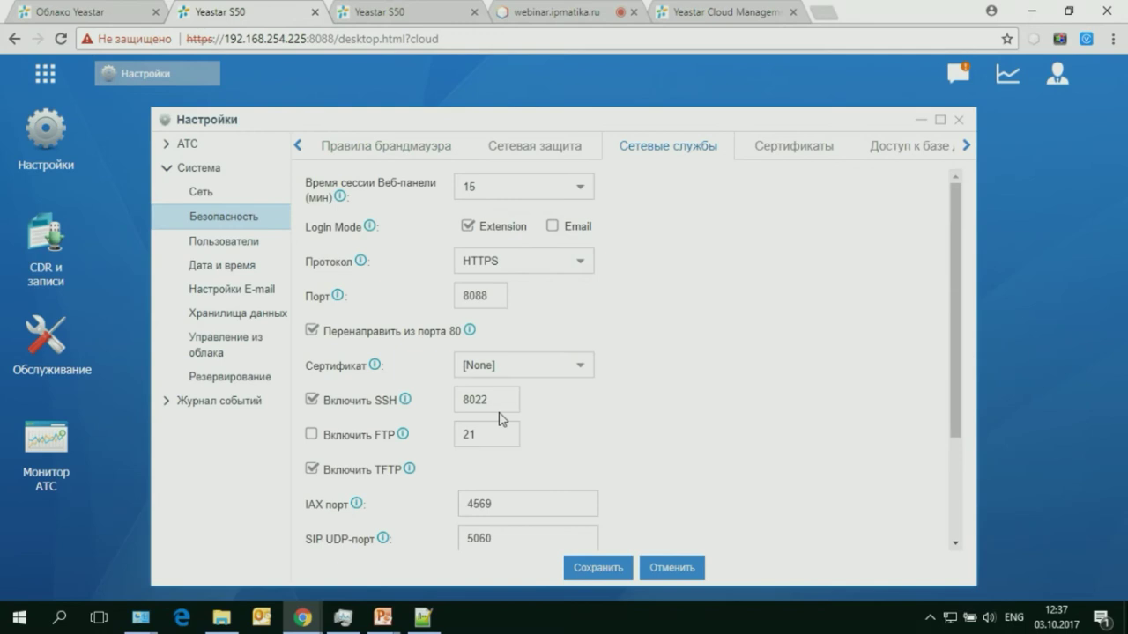
scroll(625, 421, "down", 2)
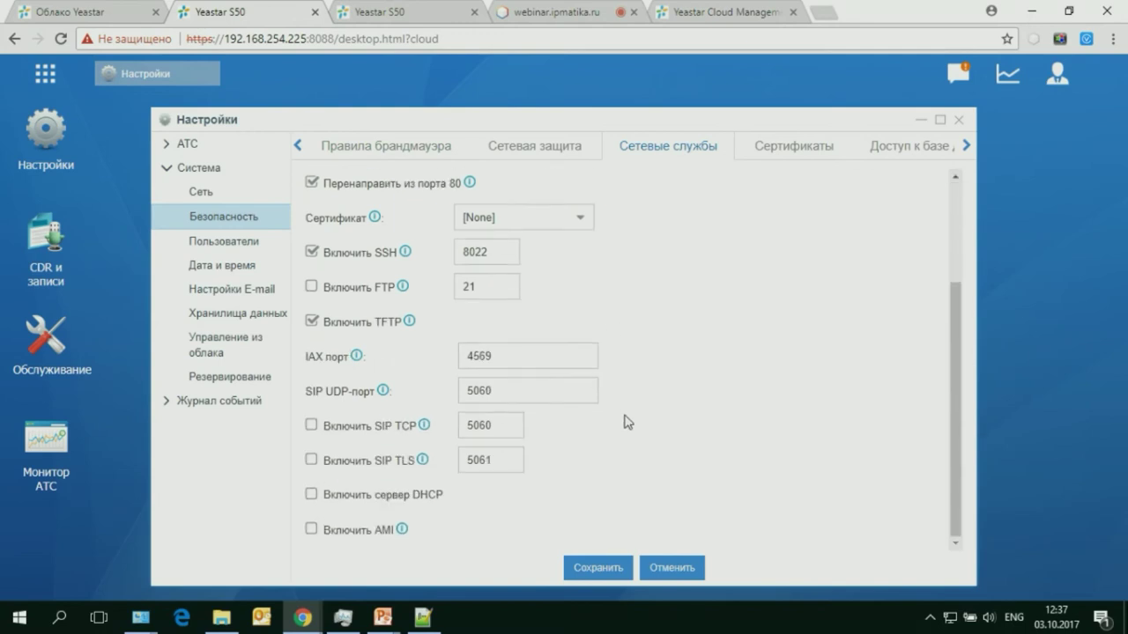
scroll(626, 421, "up", 2)
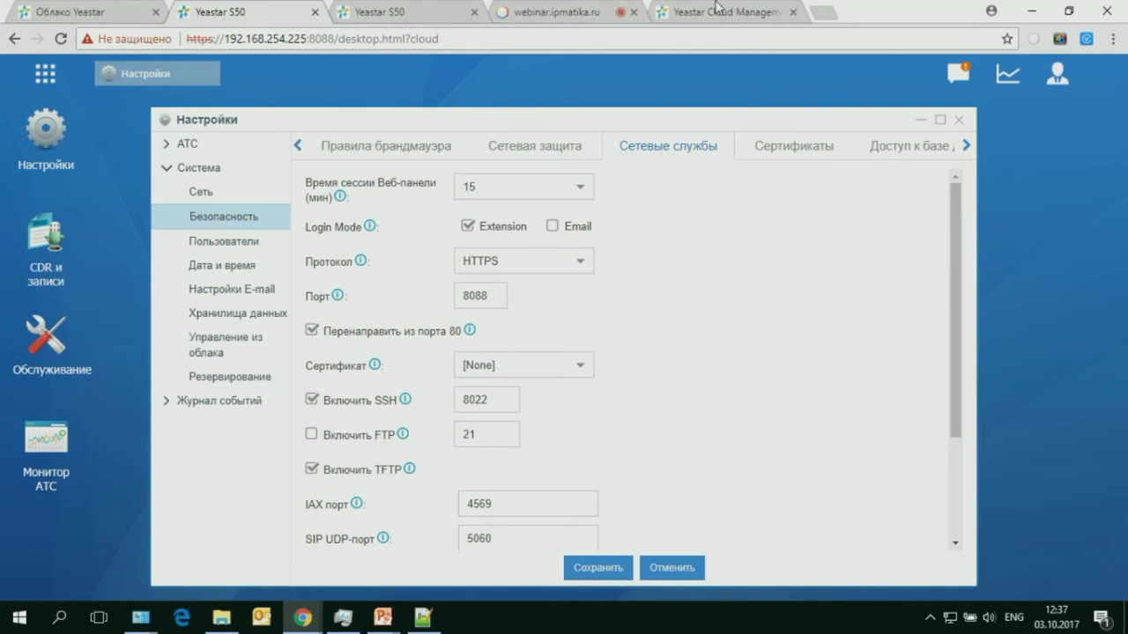
left_click(742, 12)
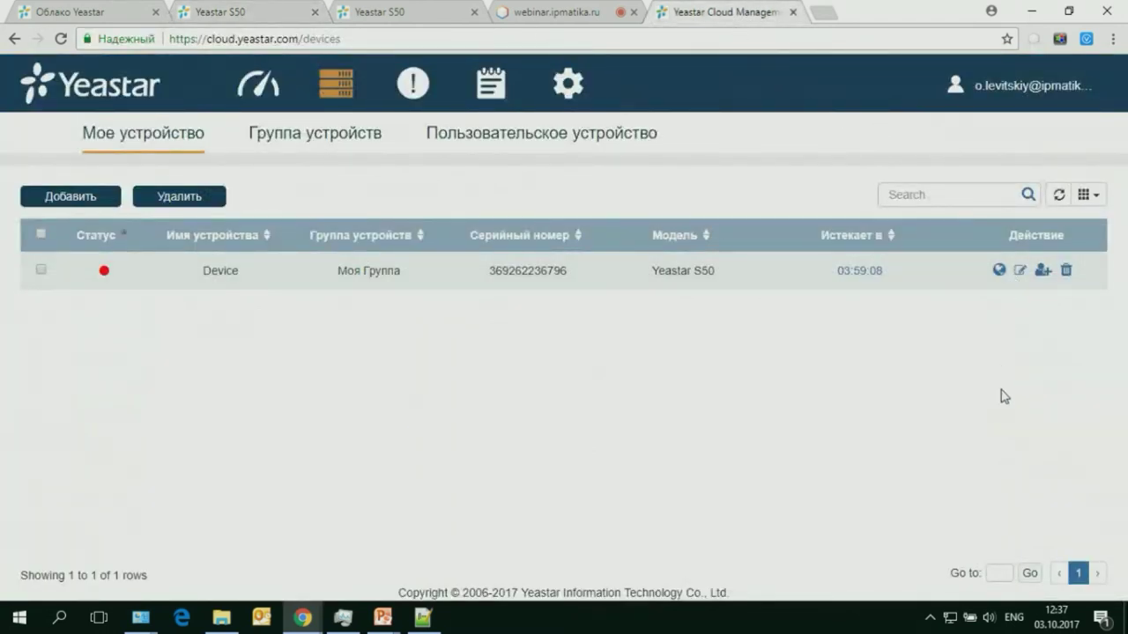
- End the S50's remote session with Прервать соединение and confirm Да
left_click(854, 270)
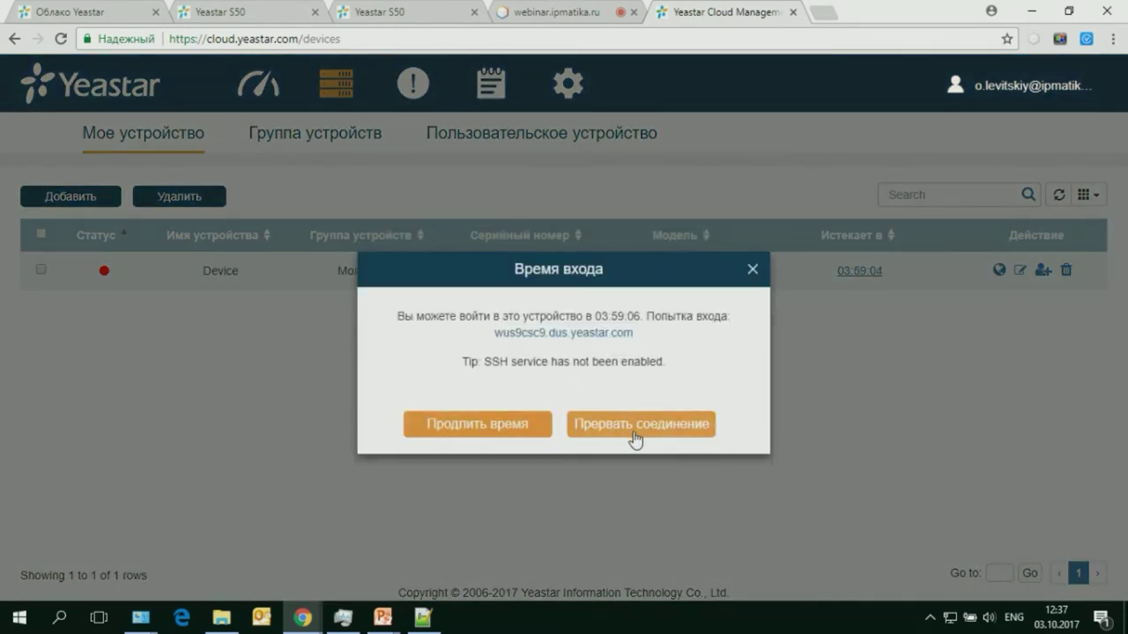
left_click(634, 432)
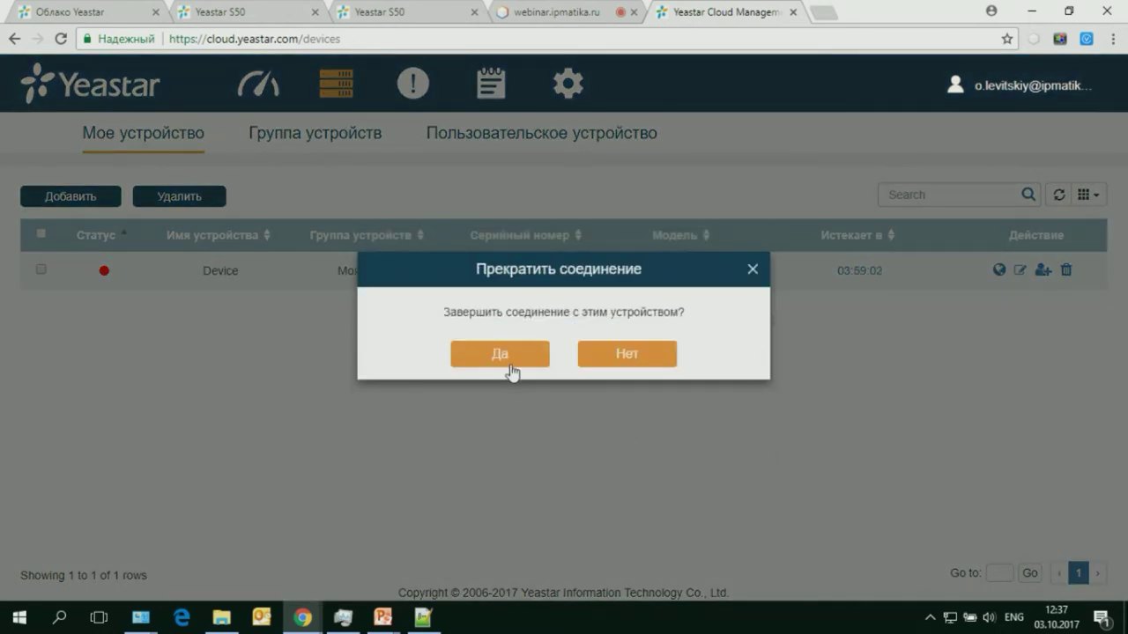
left_click(503, 353)
right_click(677, 423)
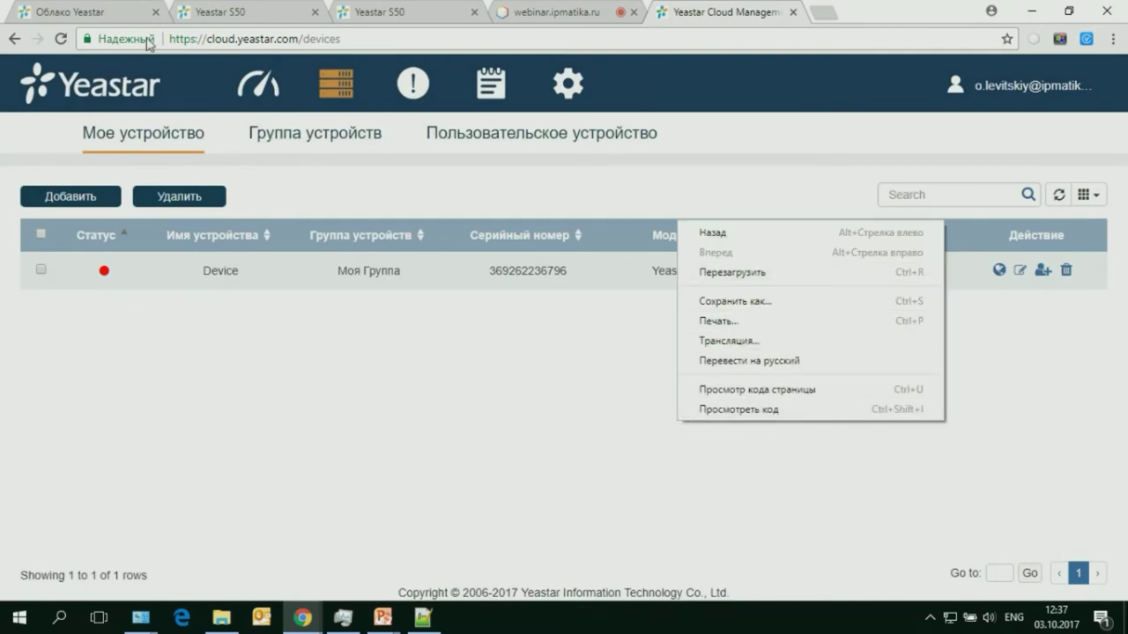
left_click(93, 12)
- On the local S50, disconnect Управление из облака with Отключить and confirm Да
left_click(221, 11)
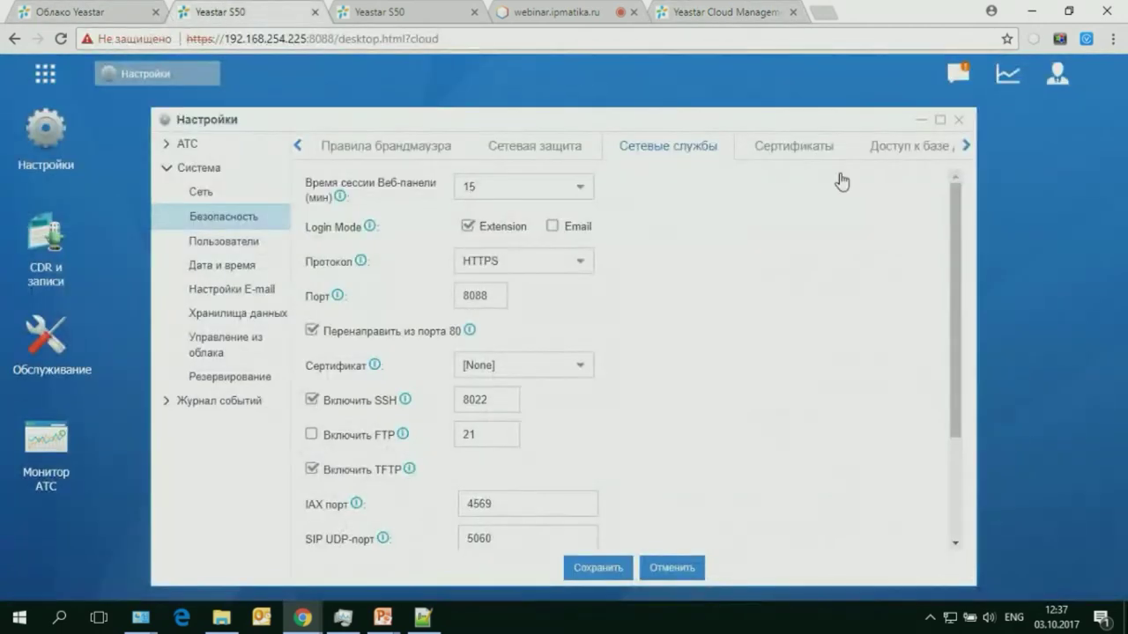
left_click(234, 352)
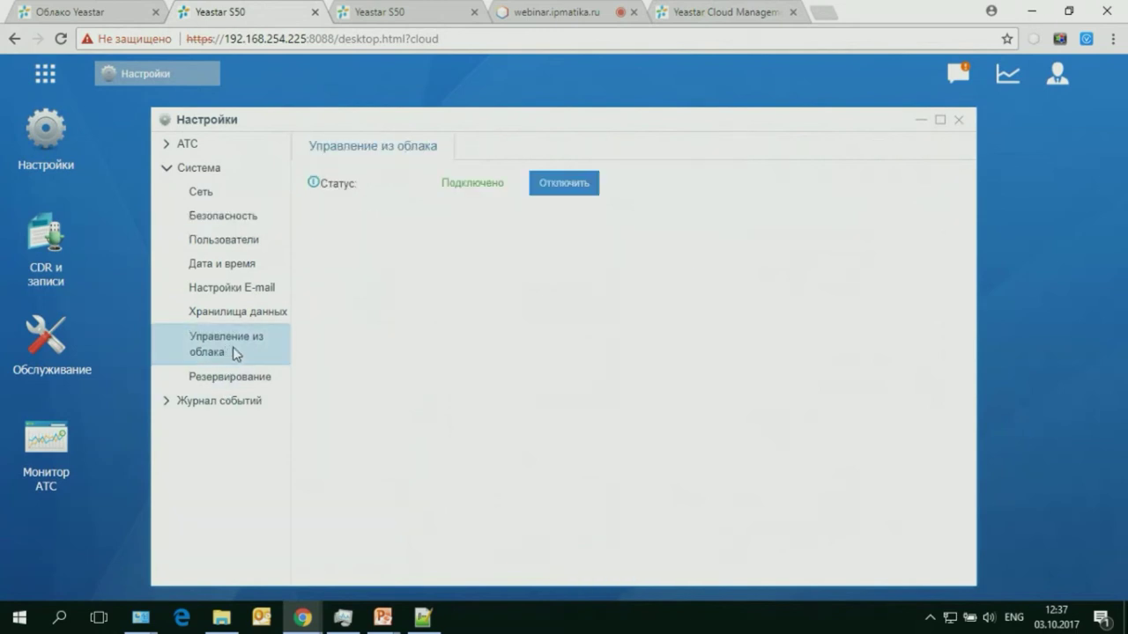
left_click(573, 189)
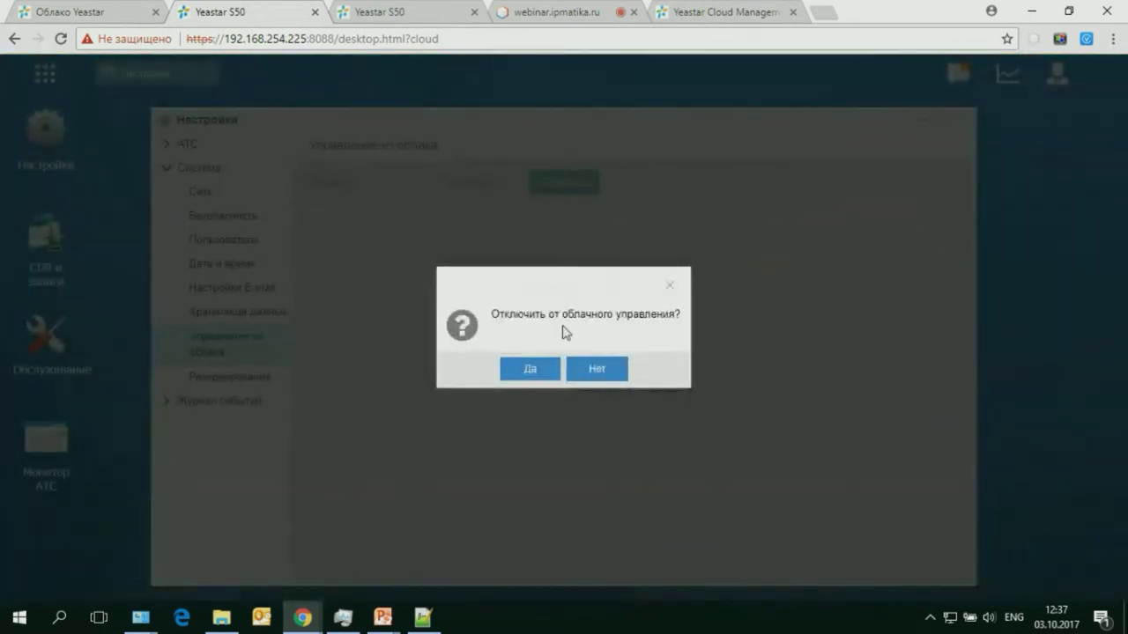
left_click(529, 369)
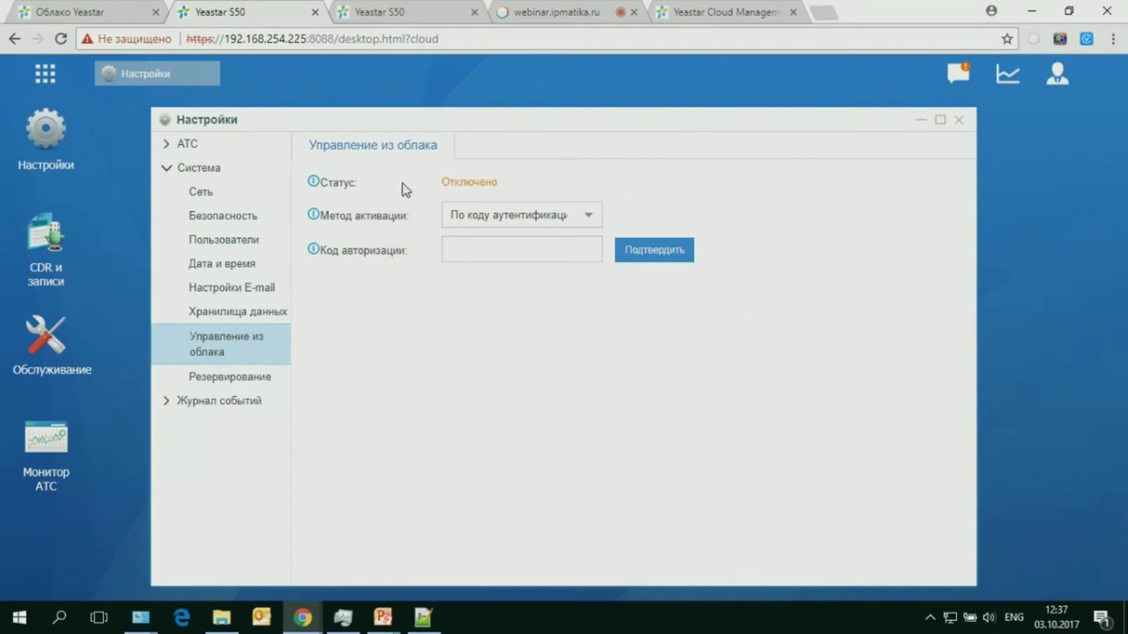
left_click(696, 13)
right_click(648, 419)
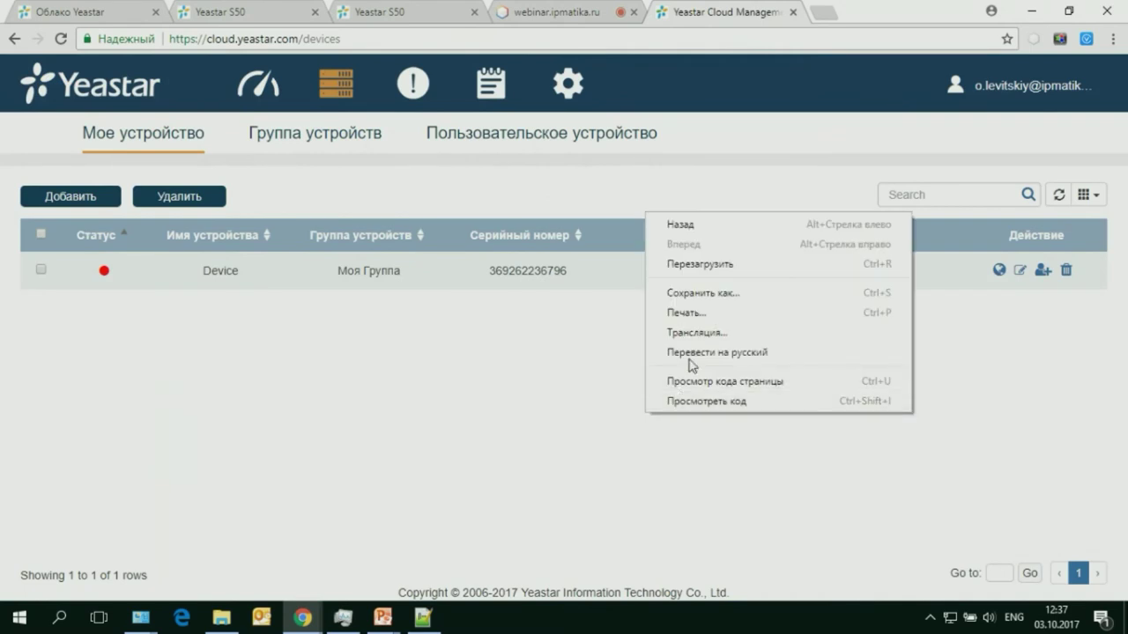
- Change the S50's Метод активации to По Yeastar ID and bring up the notes holding the ID
left_click(724, 266)
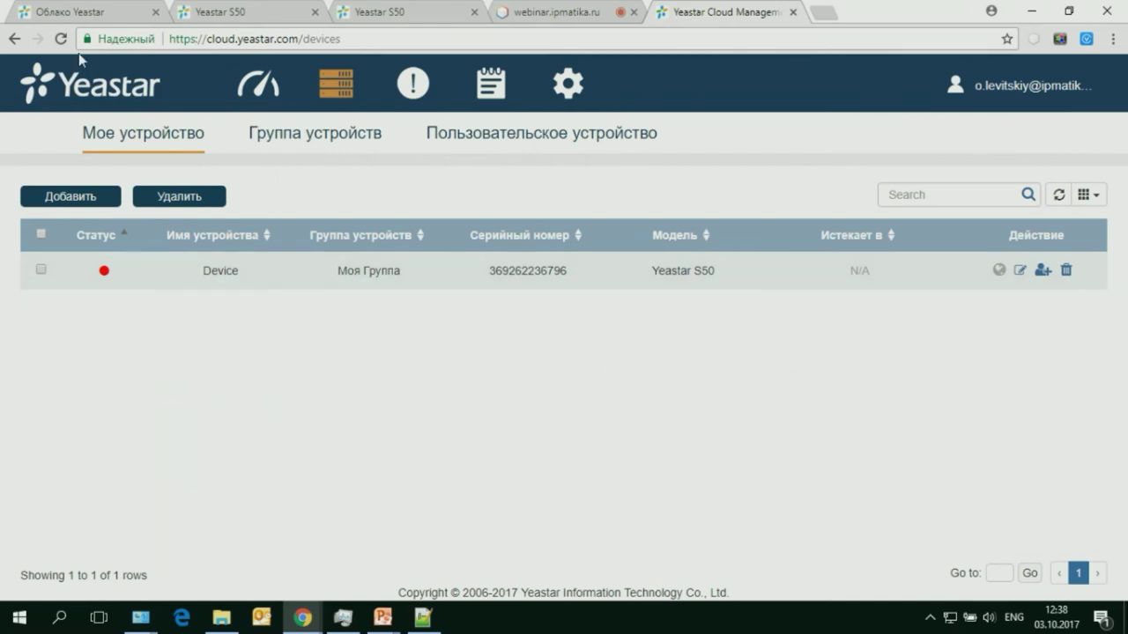
left_click(217, 14)
left_click(588, 217)
left_click(537, 273)
left_click(531, 251)
left_click(423, 617)
- Paste the Yeastar ID, enter its password, submit Подтвердить, then close Настройки on the second S50
left_click_drag(218, 91, 14, 92)
key("ctrl+c")
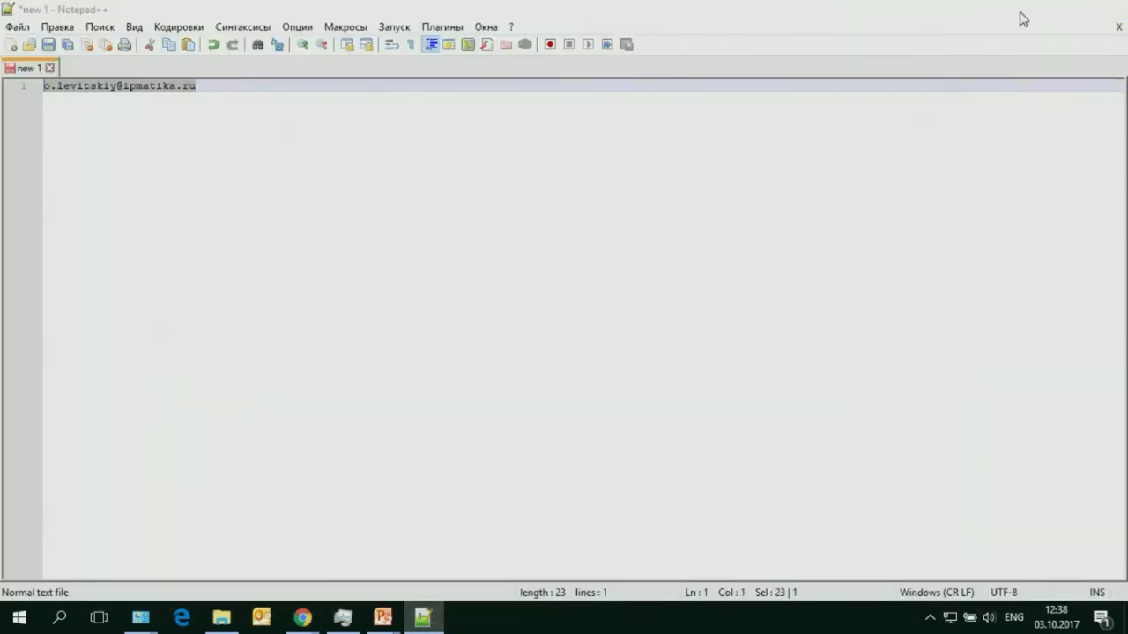
left_click(1027, 13)
key("ctrl+v")
left_click(552, 281)
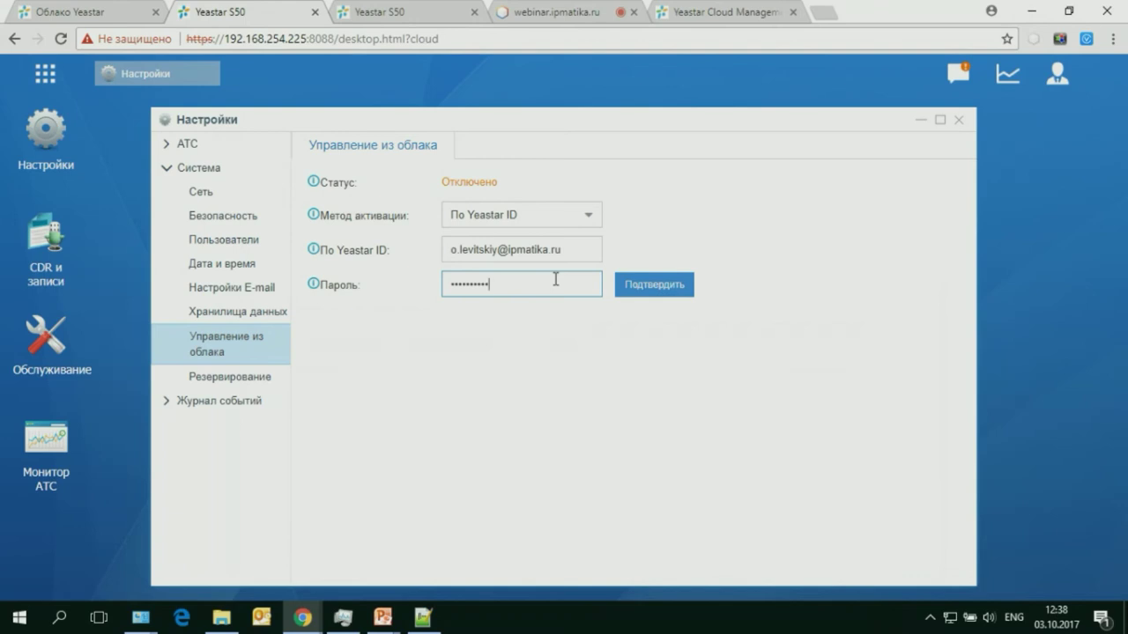
left_click(656, 290)
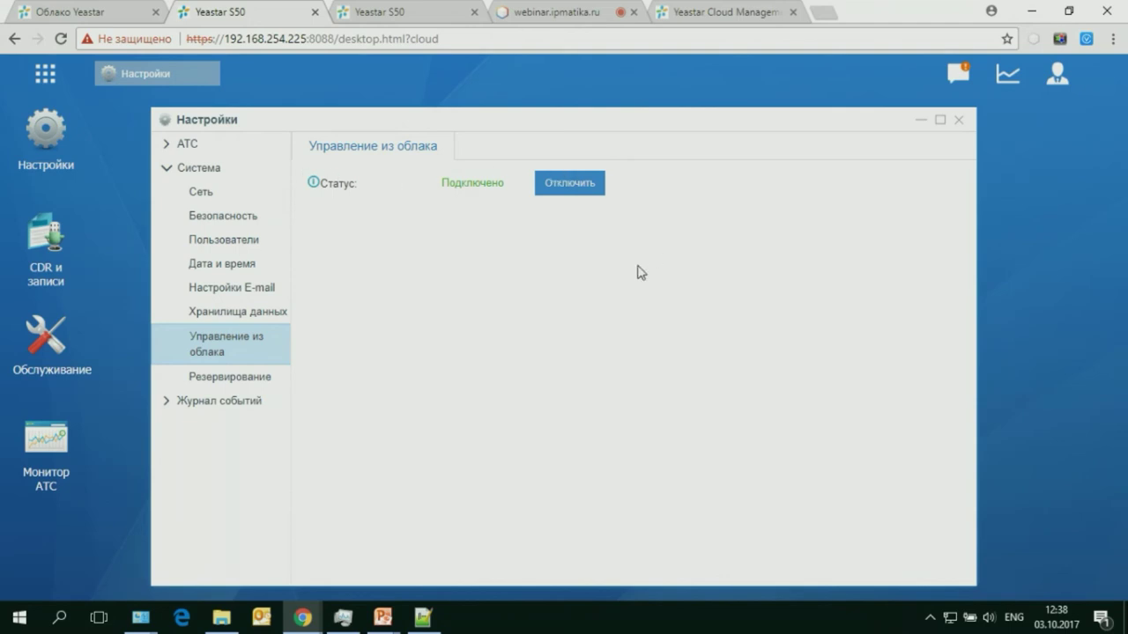
left_click(420, 14)
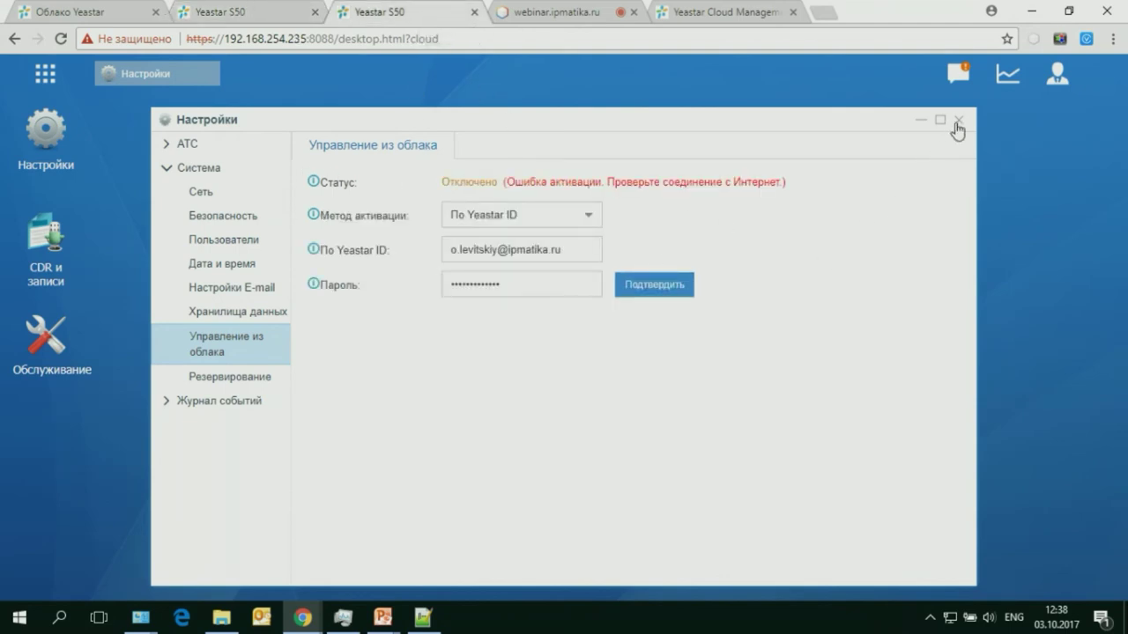
left_click(958, 119)
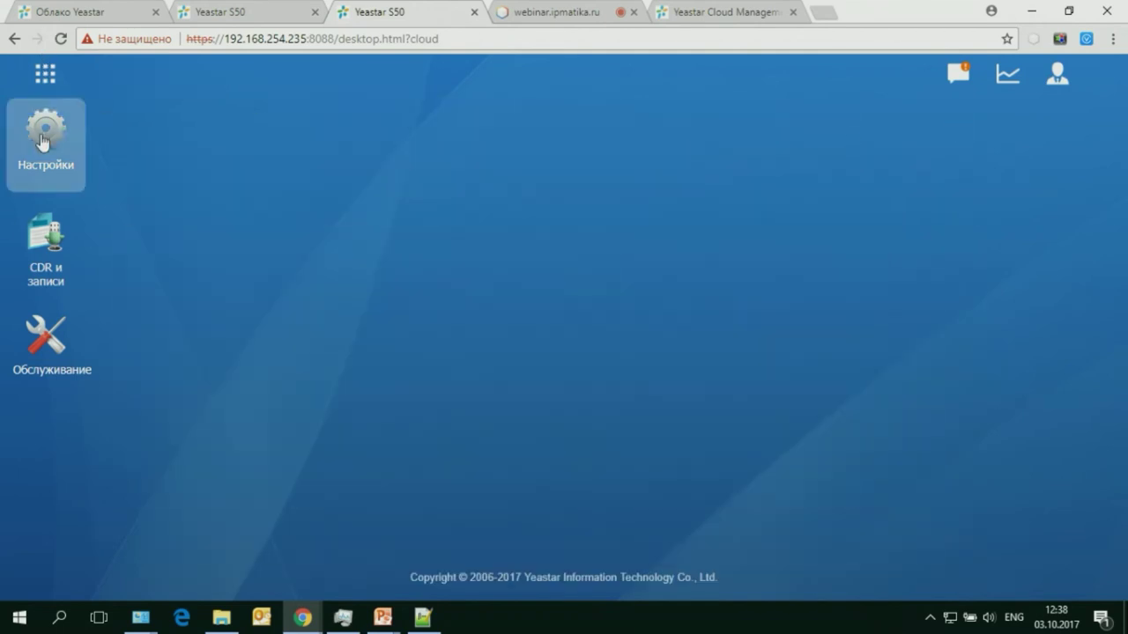
- Check the S50's security and network services settings, then close the settings window
left_click(43, 141)
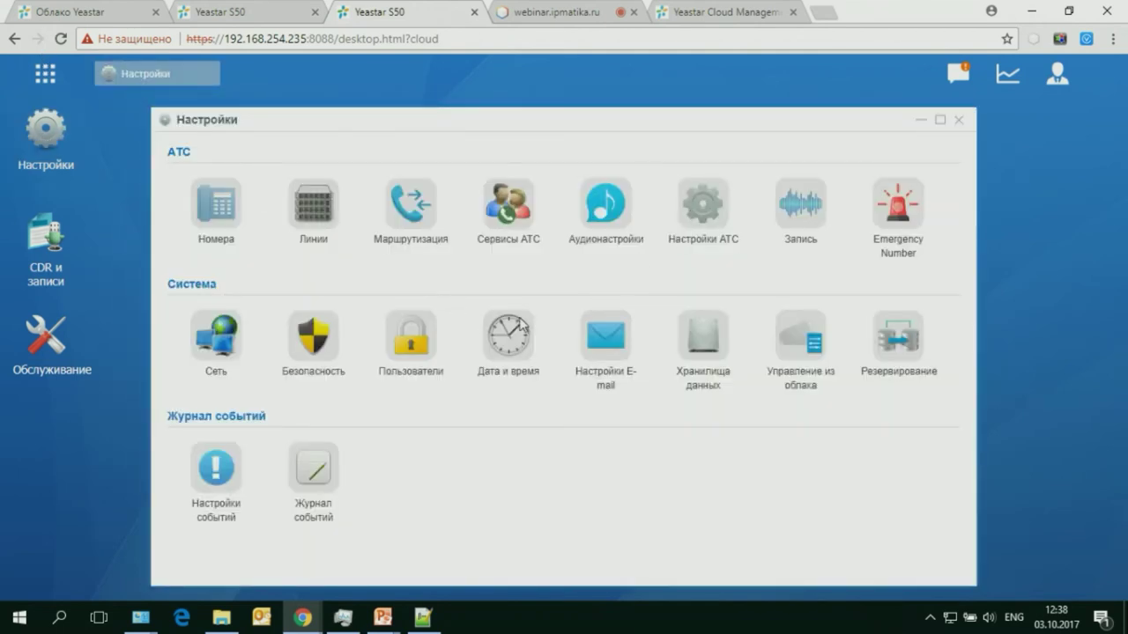
left_click(312, 353)
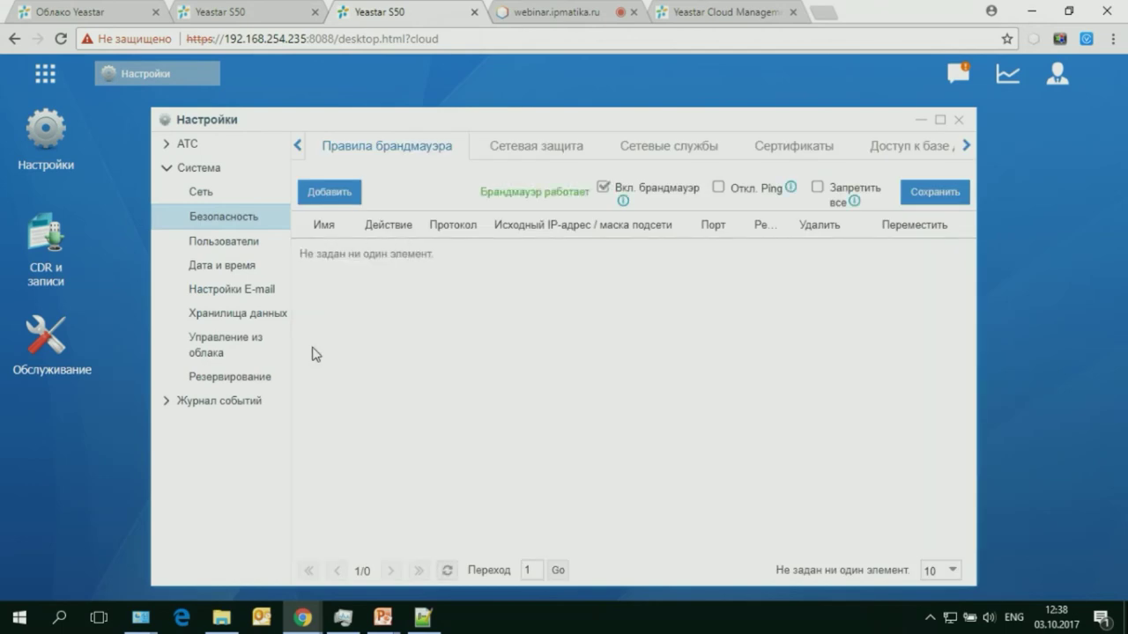
left_click(648, 146)
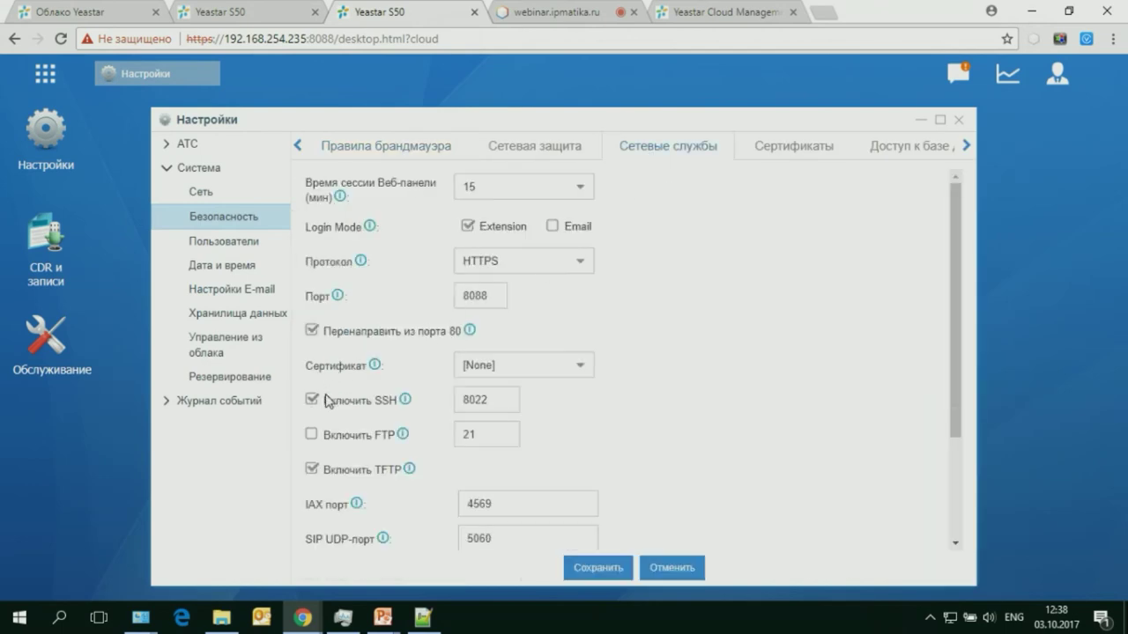
left_click(959, 119)
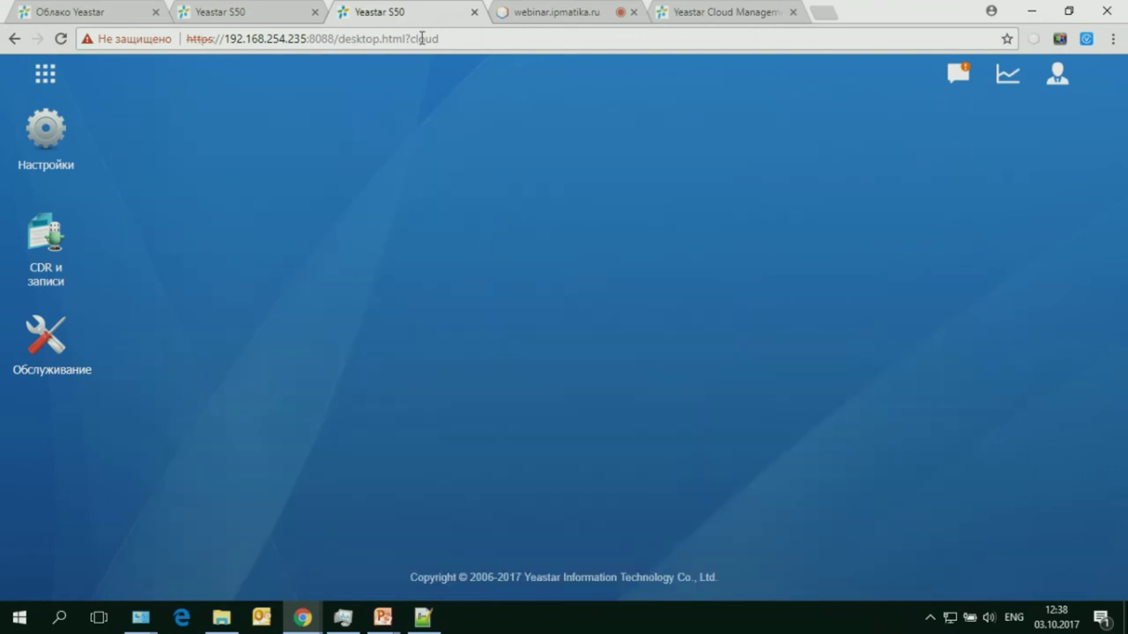
- Set Cloud Management to Yeastar ID, paste the account e-mail, enter the password and submit
left_click(54, 137)
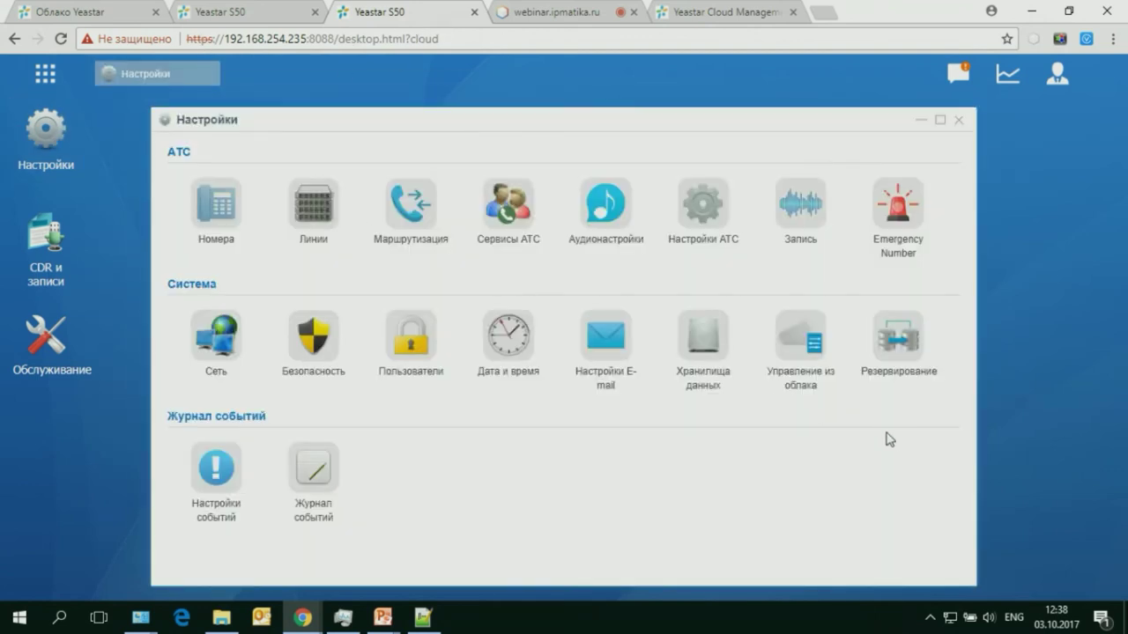
left_click(804, 357)
left_click(592, 217)
left_click(549, 269)
left_click(533, 251)
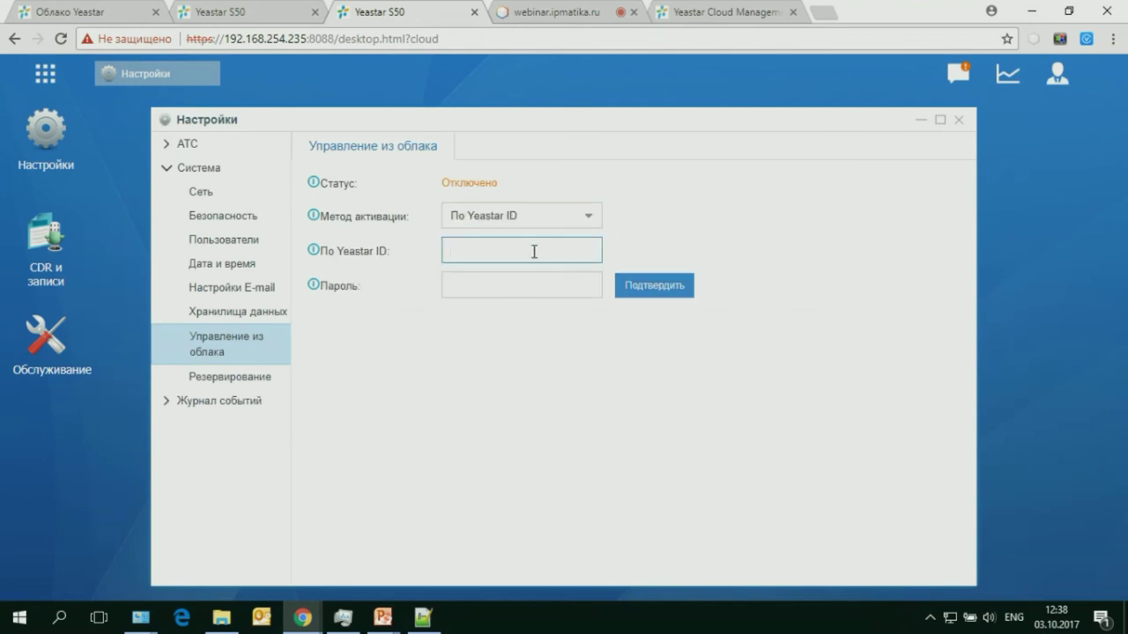
key("ctrl+v")
left_click(546, 289)
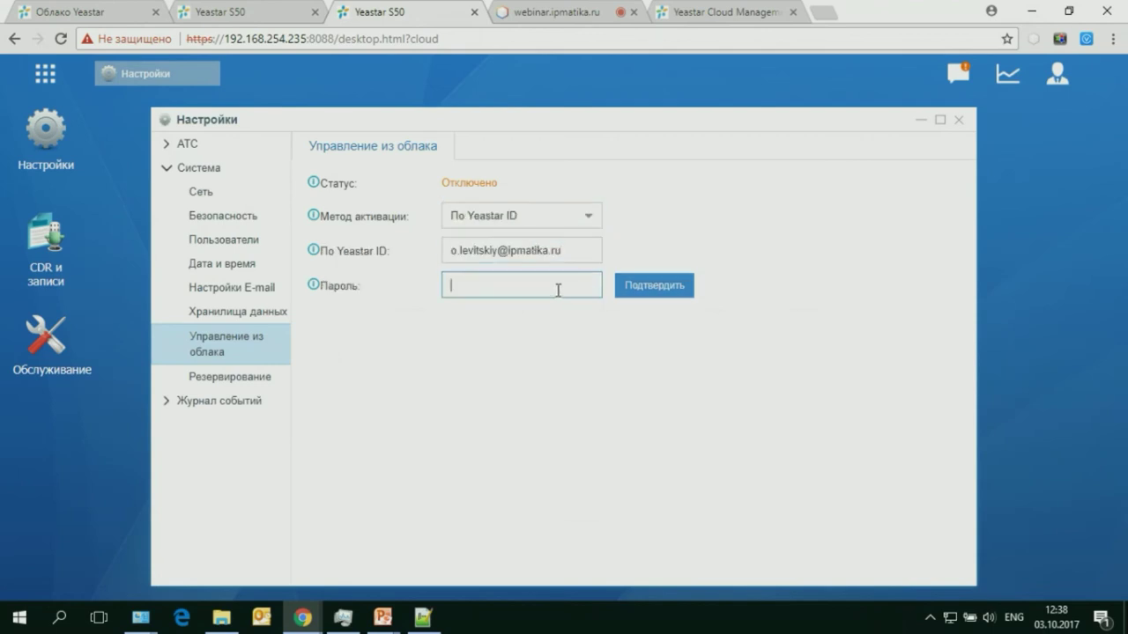
left_click(670, 284)
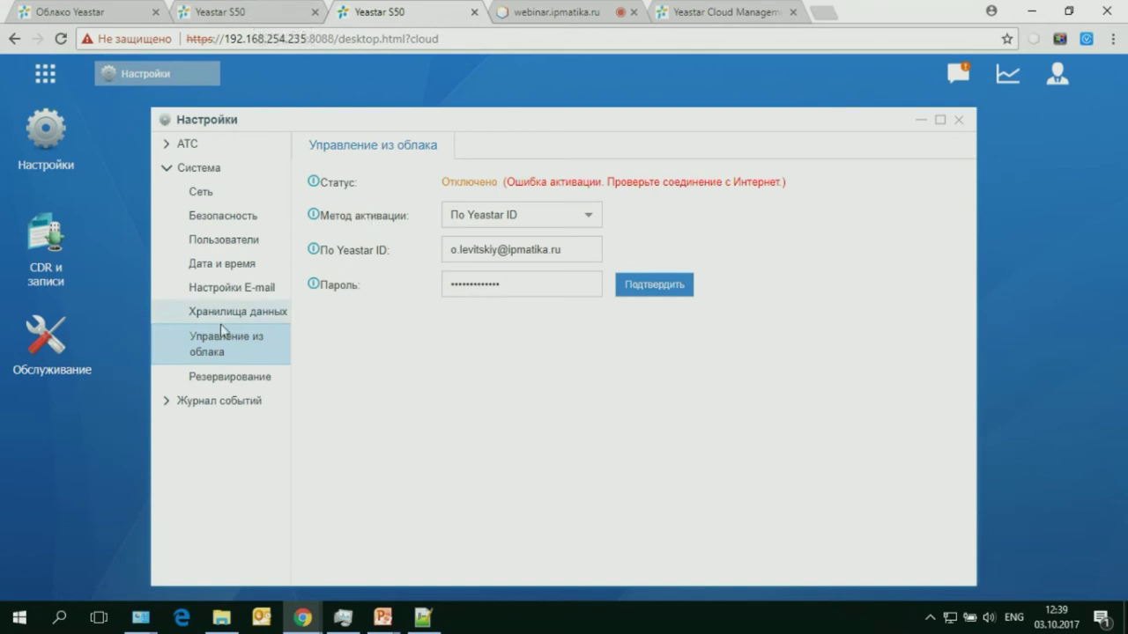
- Turn off the S50 firewall and save the change
left_click(212, 225)
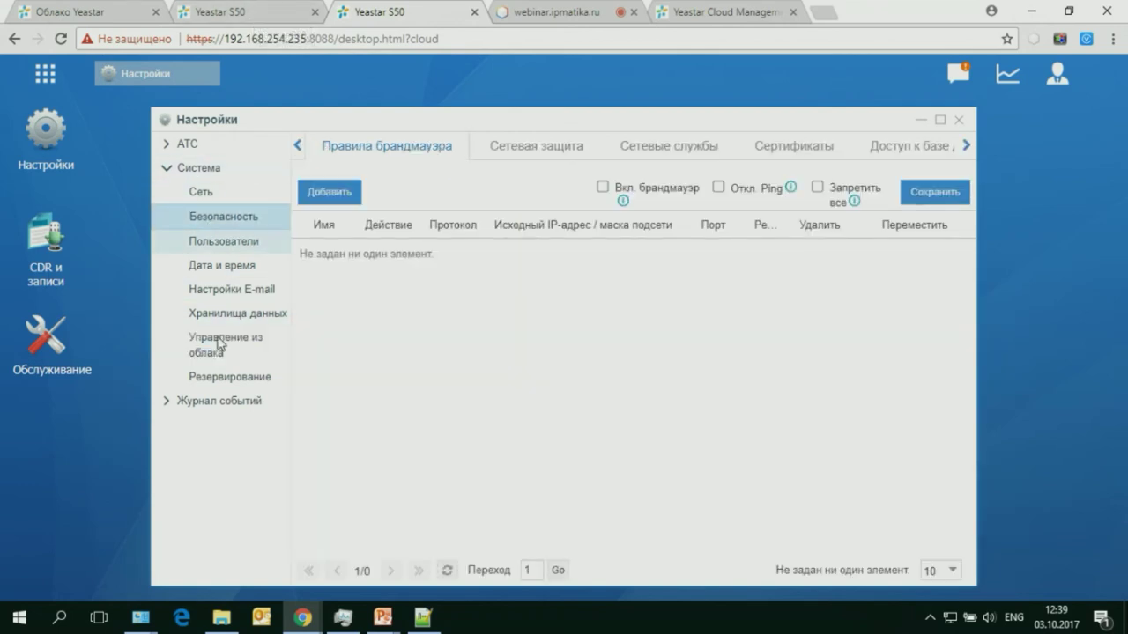
left_click(603, 187)
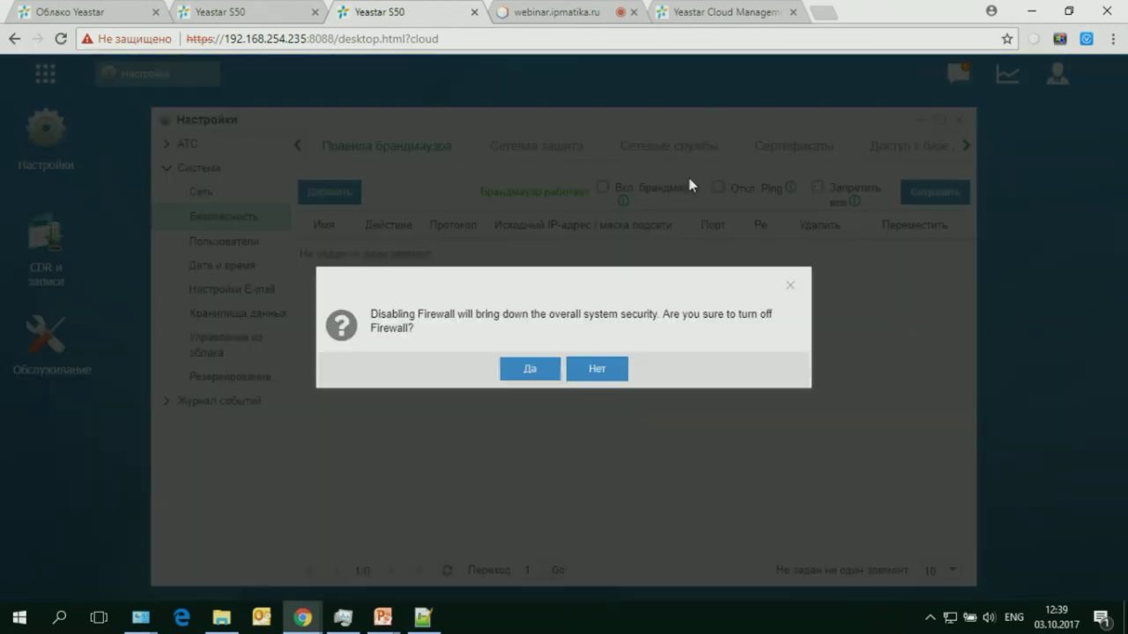
left_click(540, 374)
left_click(923, 196)
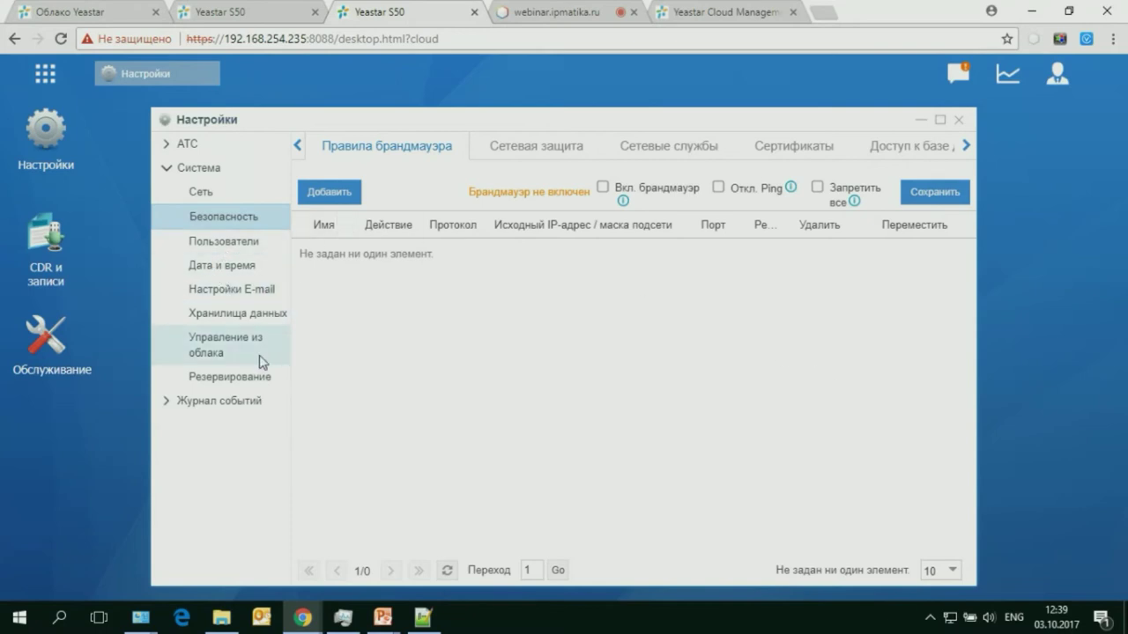
left_click(164, 153)
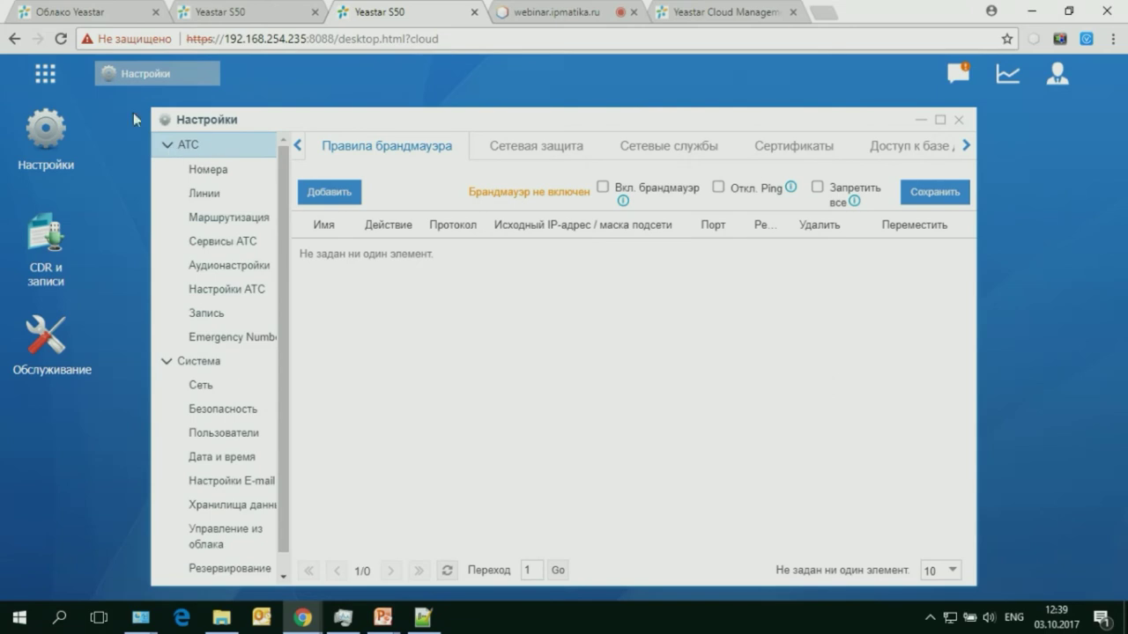
left_click(958, 119)
- Retry Yeastar ID activation in Cloud Management with the pasted e-mail and password
left_click(47, 144)
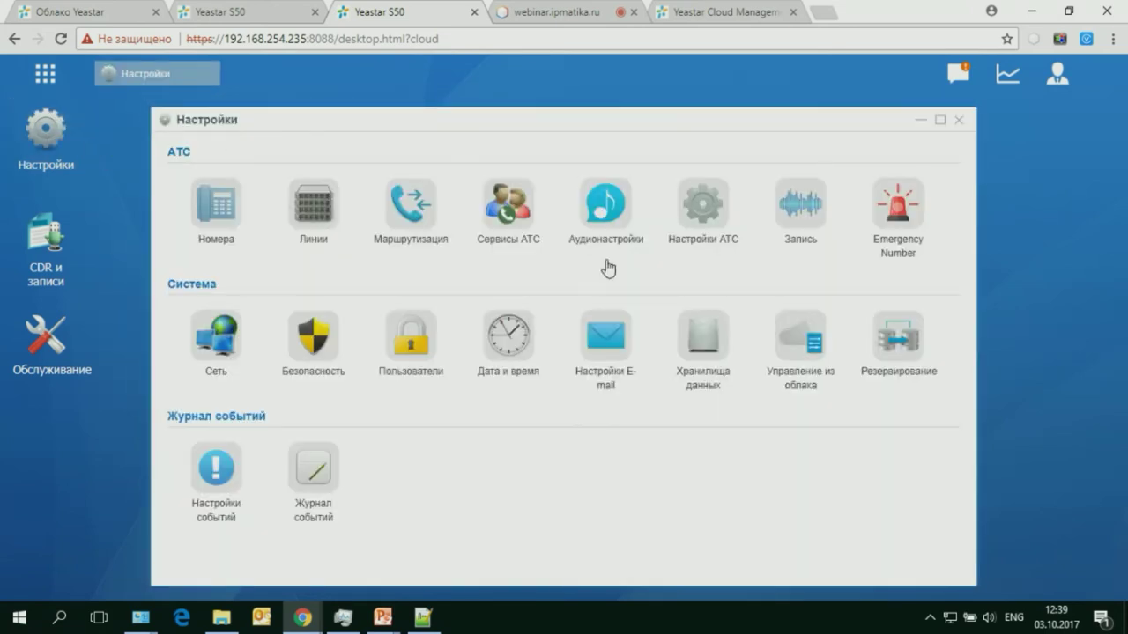
left_click(797, 338)
left_click(574, 215)
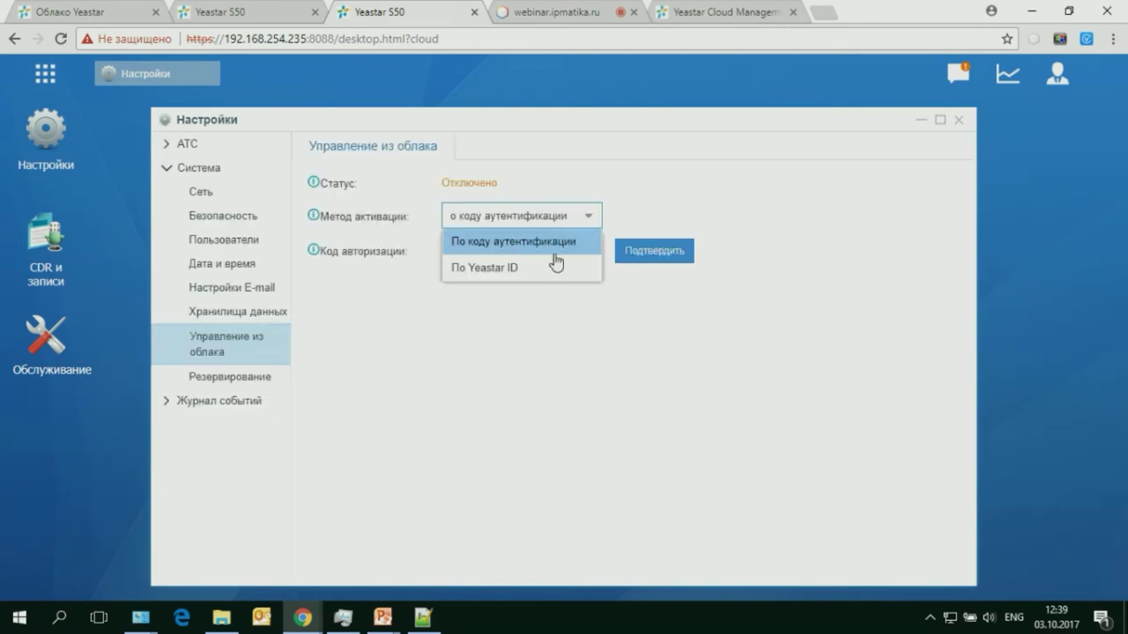
left_click(553, 264)
left_click(536, 252)
key("ctrl+v")
left_click(549, 284)
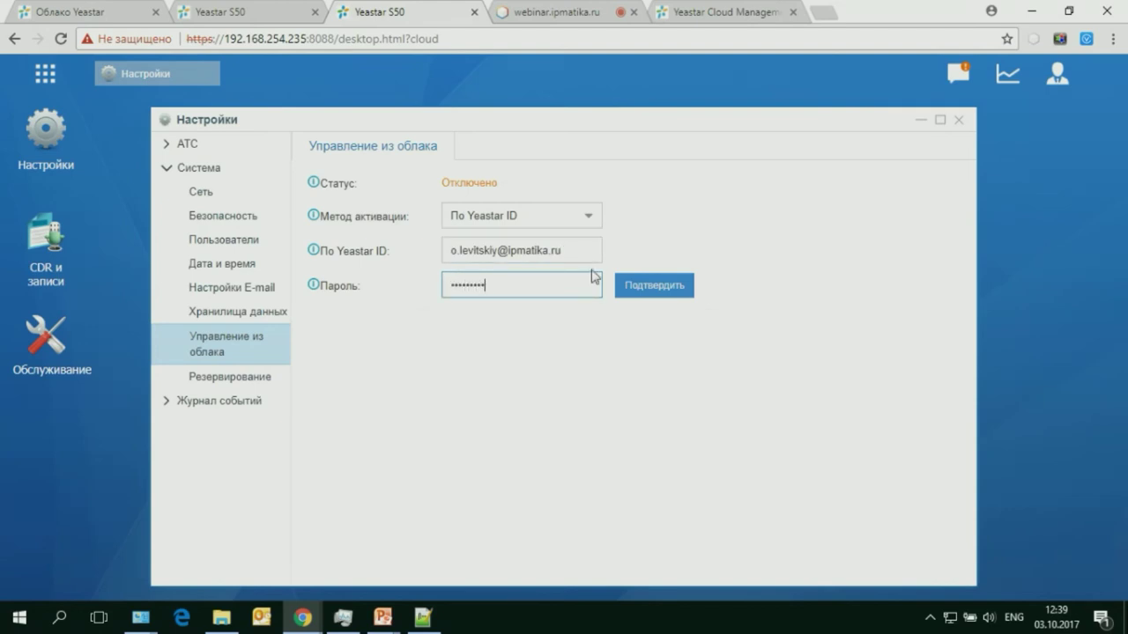
left_click(661, 290)
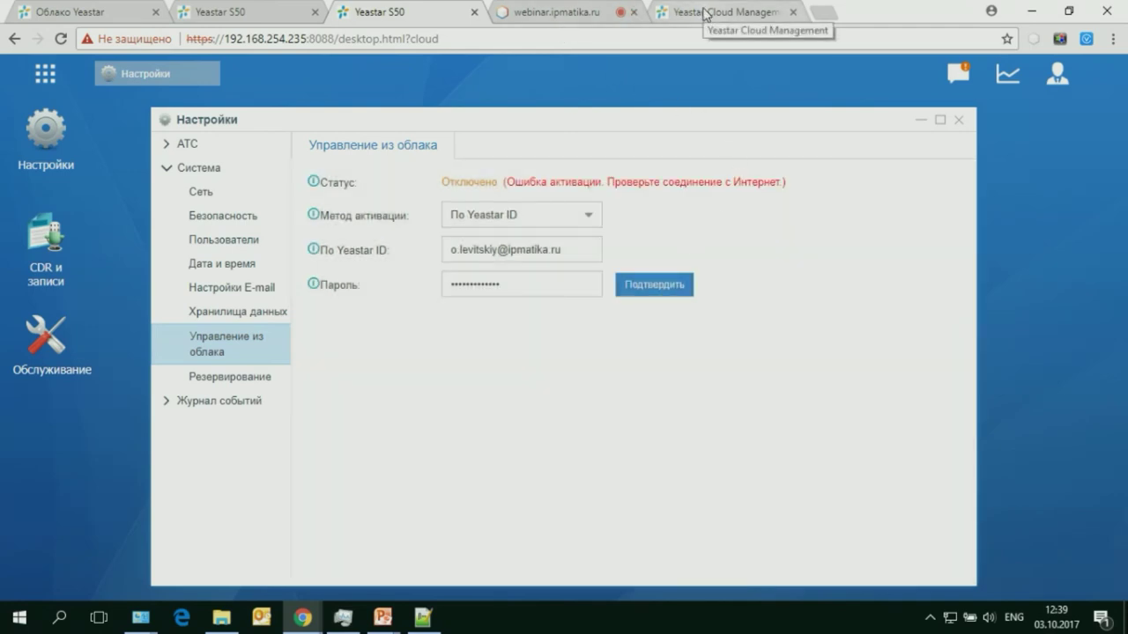
left_click(1057, 76)
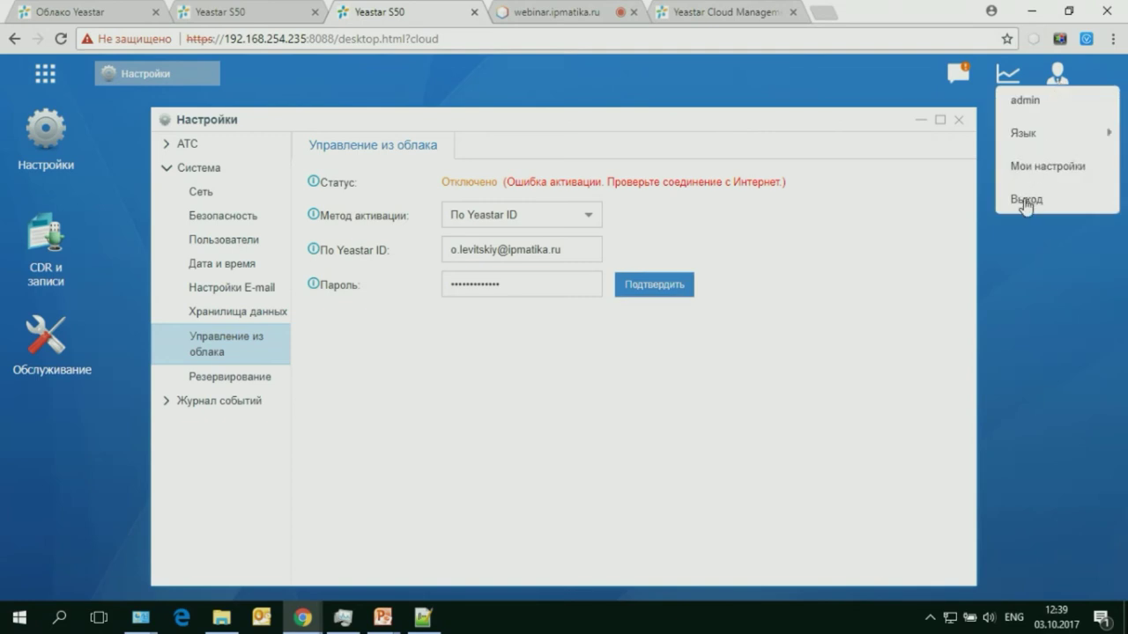
- Log out, sign back in as admin, dismiss the password-change prompt and open Settings
left_click(1023, 194)
left_click(550, 370)
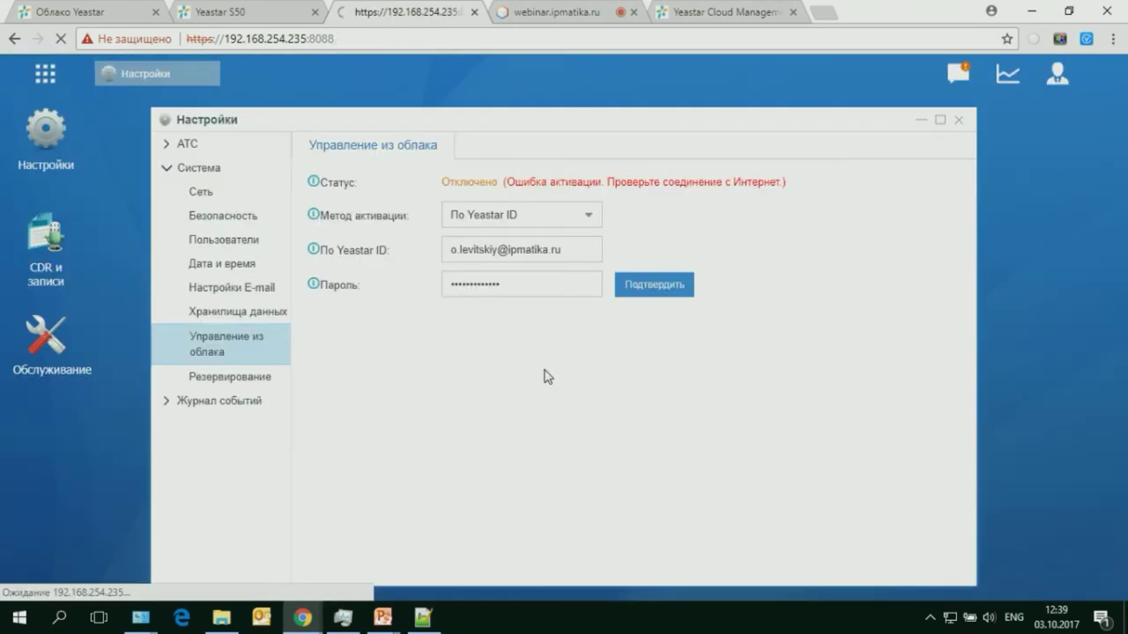
type("admin")
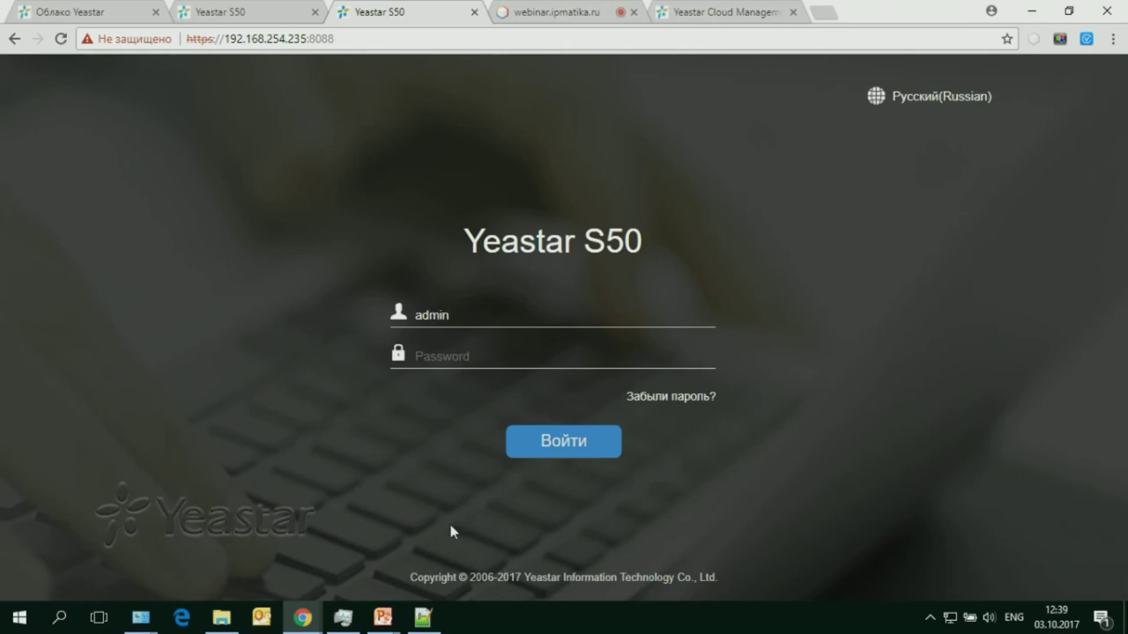
left_click(578, 356)
type("••")
key("Return")
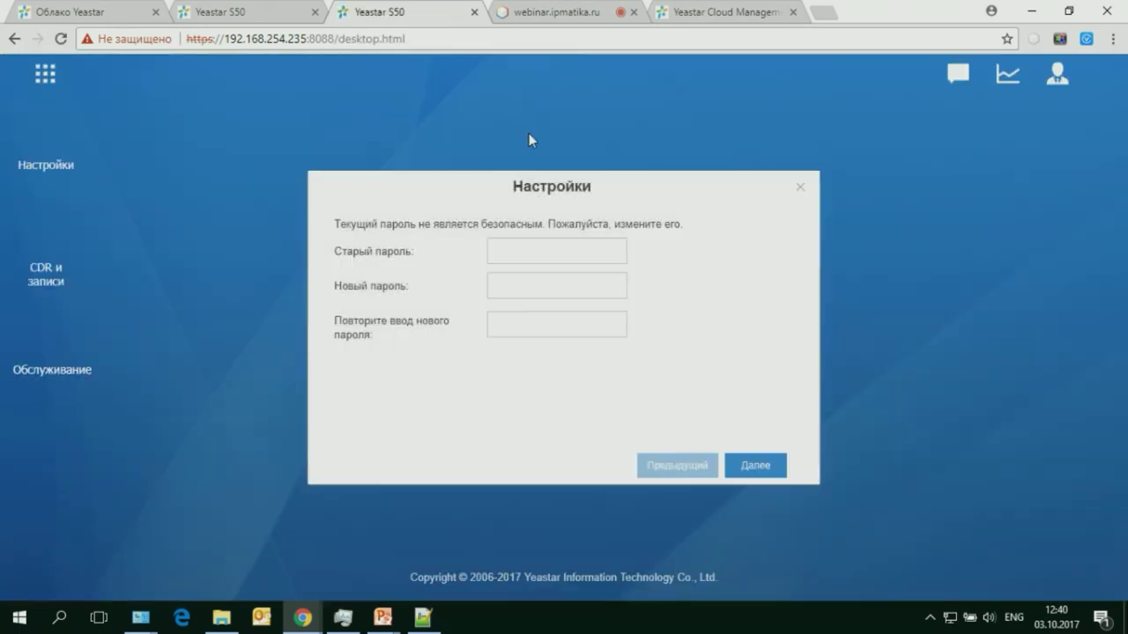
left_click(804, 193)
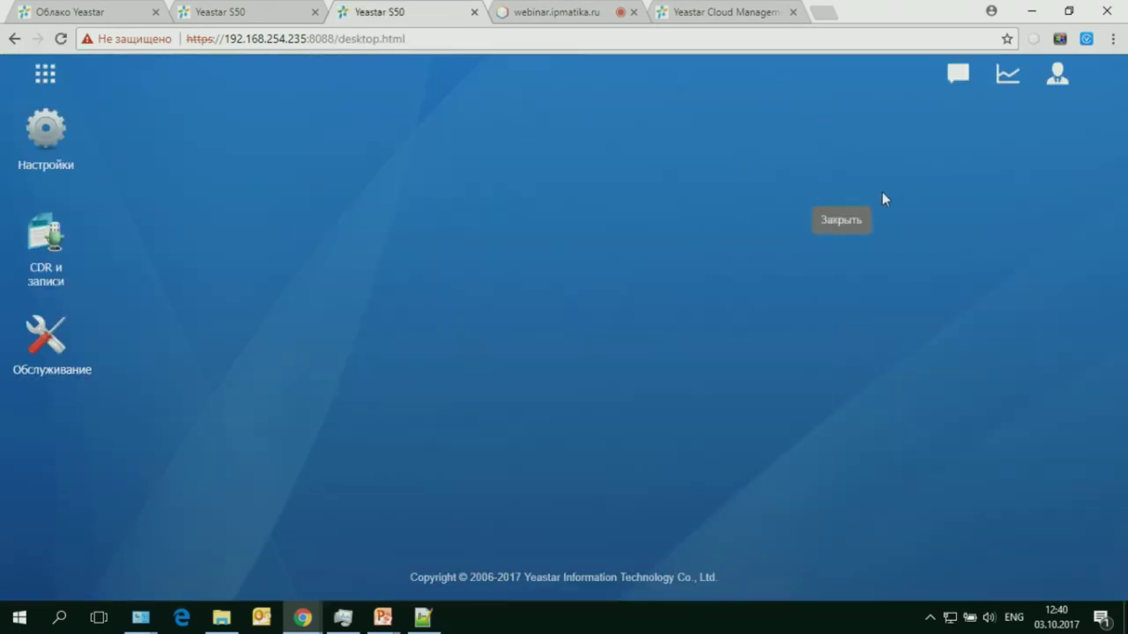
left_click(43, 139)
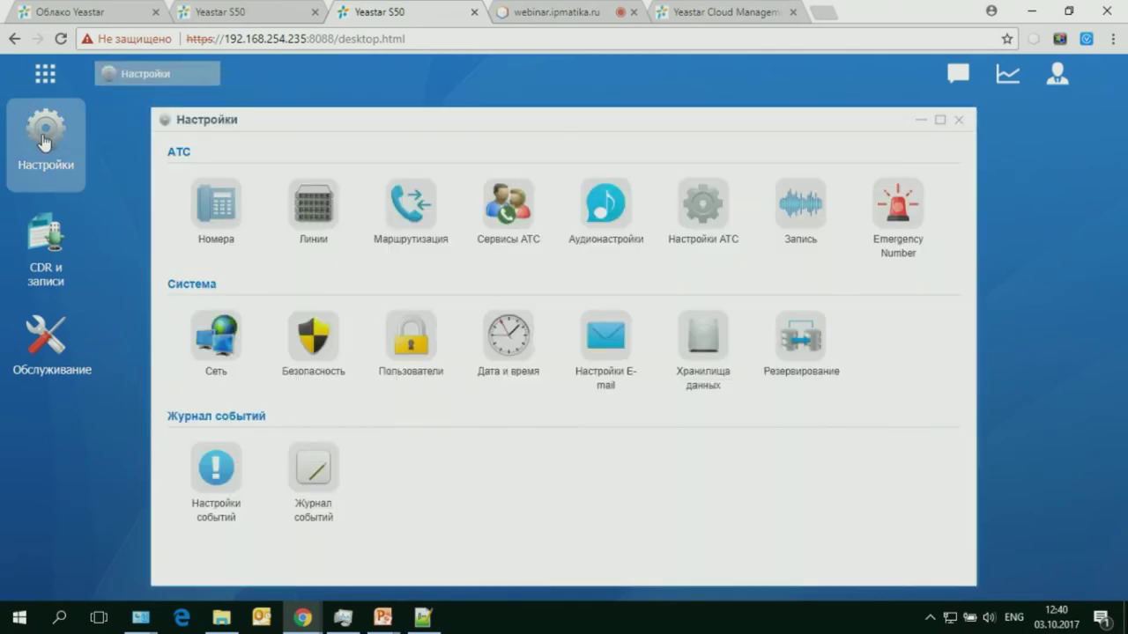
- Change the LAN DNS server to 8.8.8.8, save, and restart the device to apply it
left_click(222, 361)
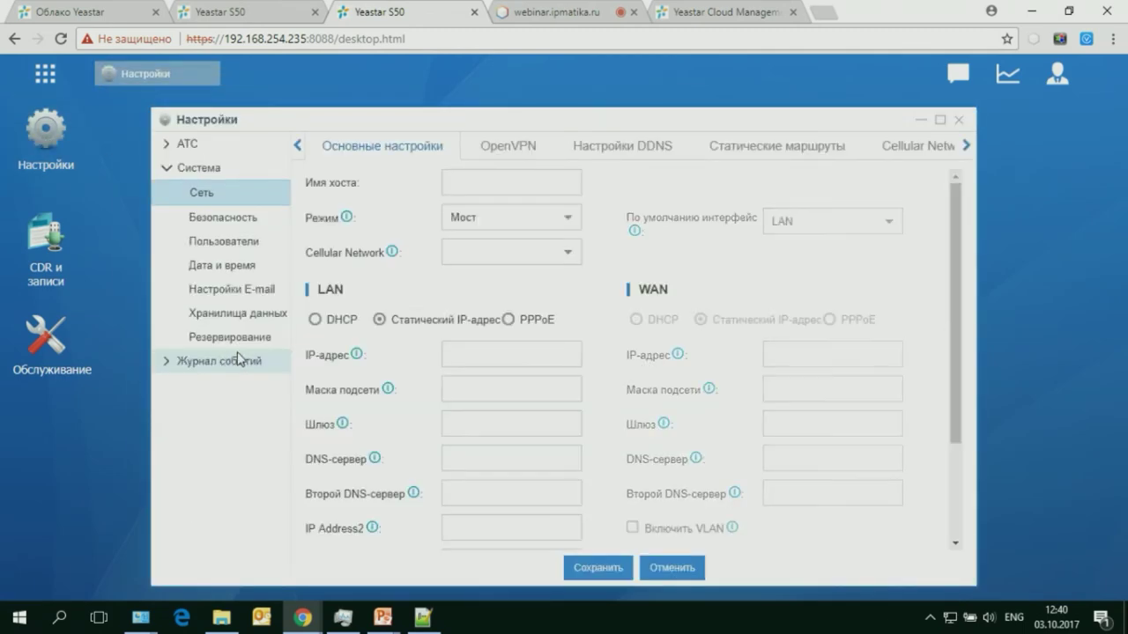
left_click(525, 427)
left_click_drag(531, 426, 398, 441)
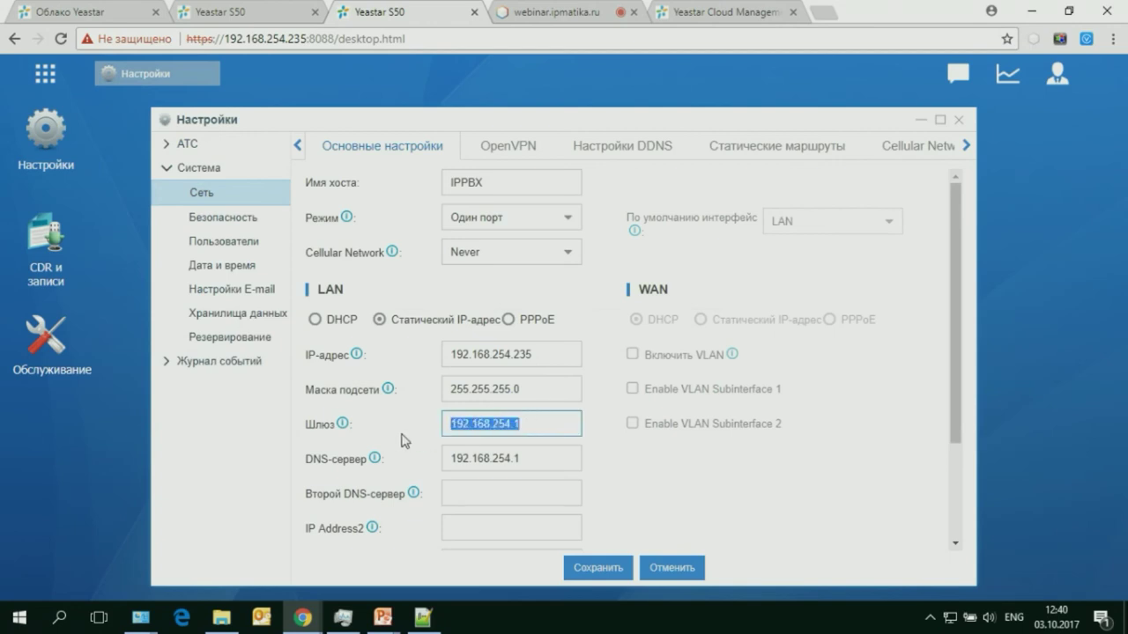
left_click(509, 460)
left_click_drag(546, 460, 375, 467)
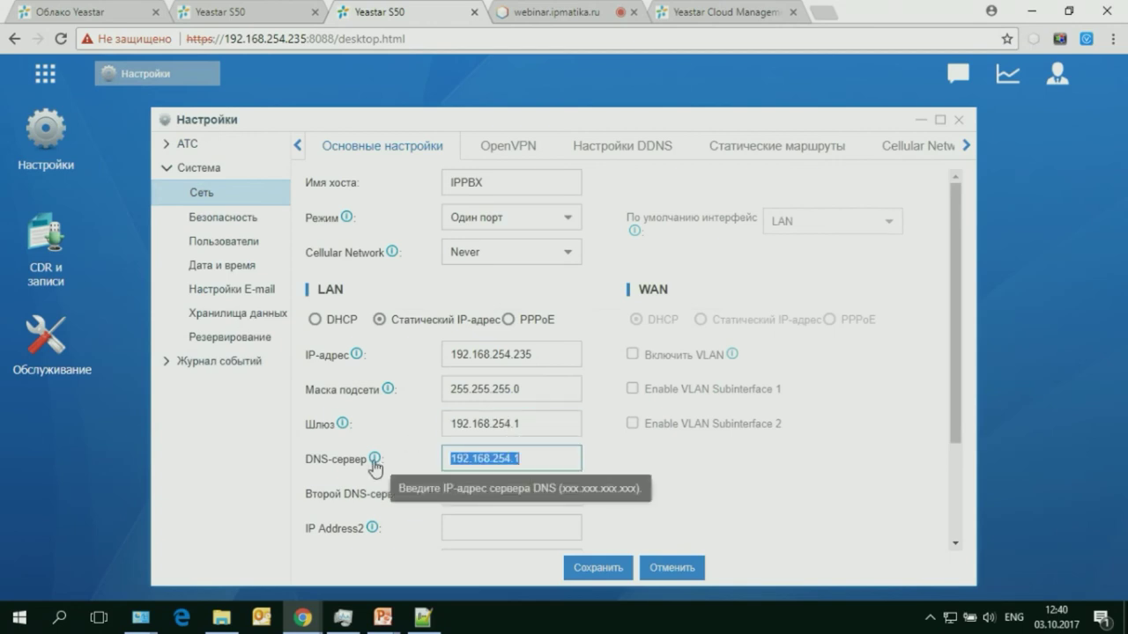
type("8.8.8.8")
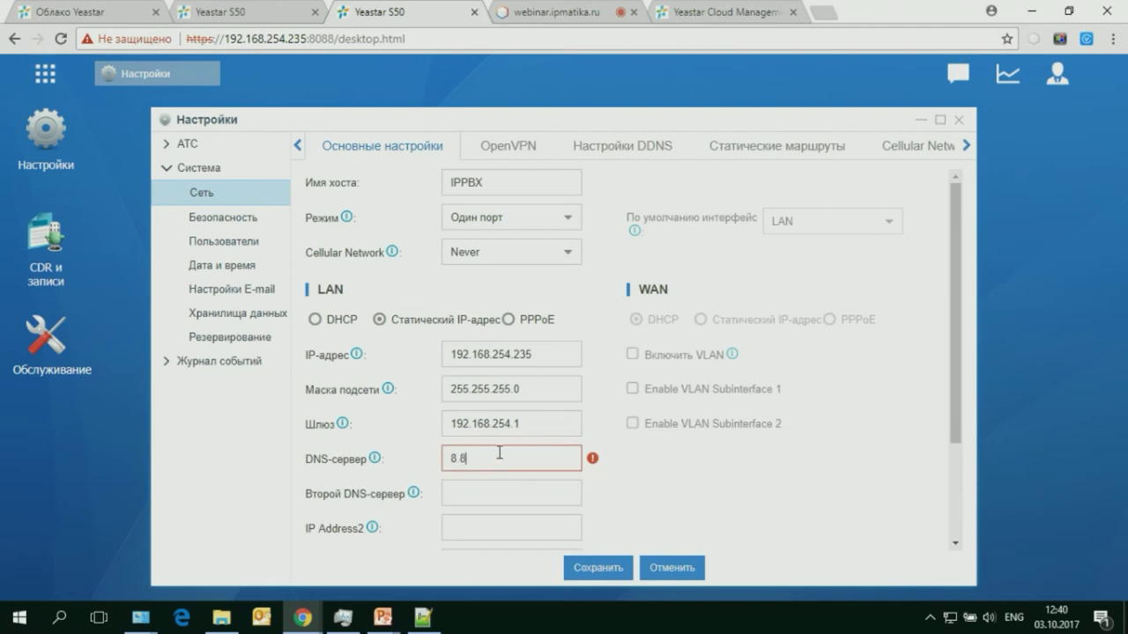
left_click(601, 570)
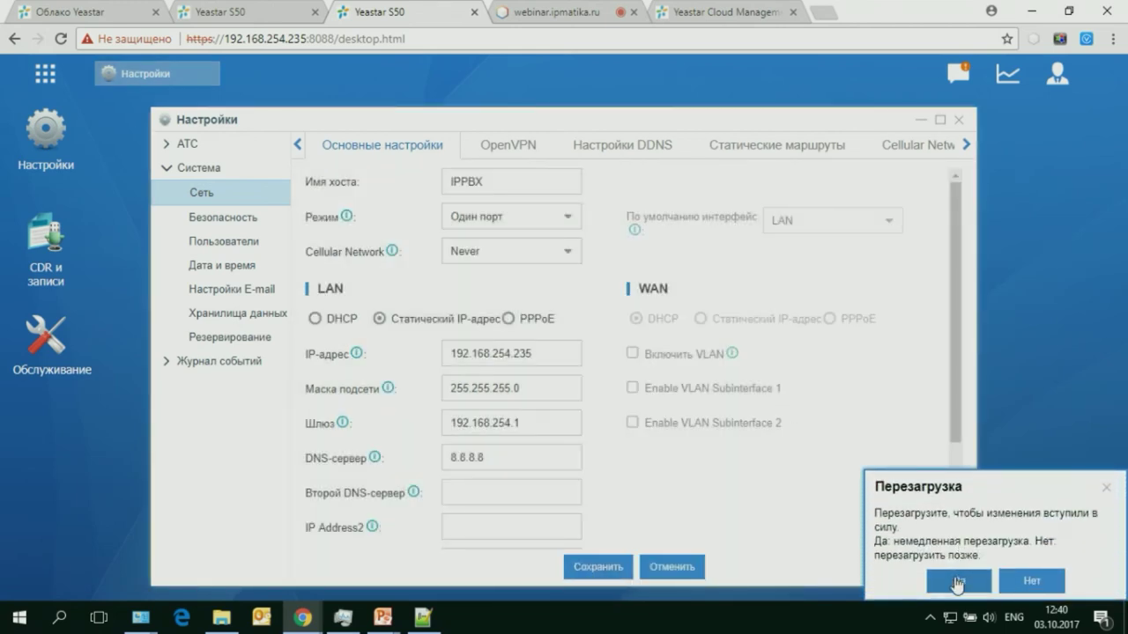
left_click(958, 582)
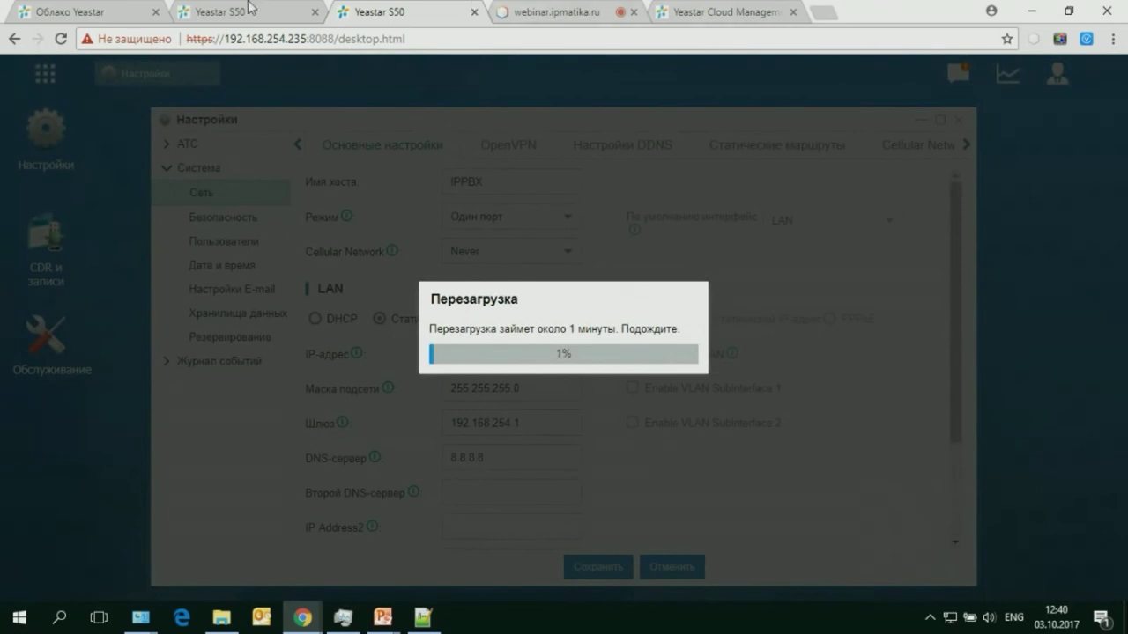
left_click(758, 13)
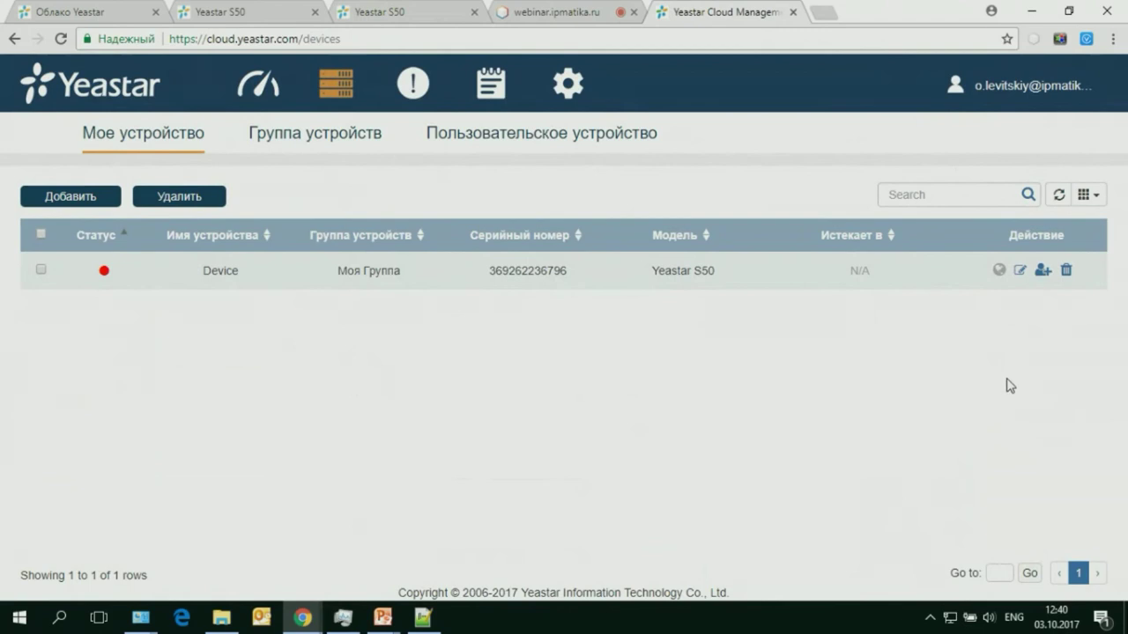
- Reload the cloud device list and start a 30-minute remote access session to the S50
right_click(1009, 386)
left_click(225, 13)
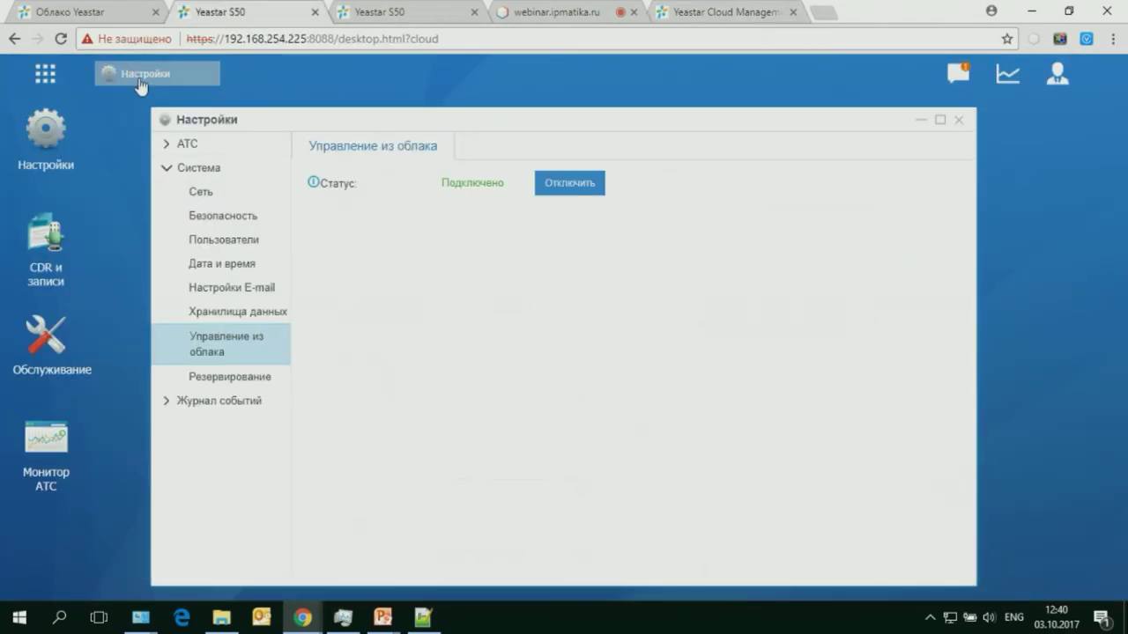
left_click(702, 7)
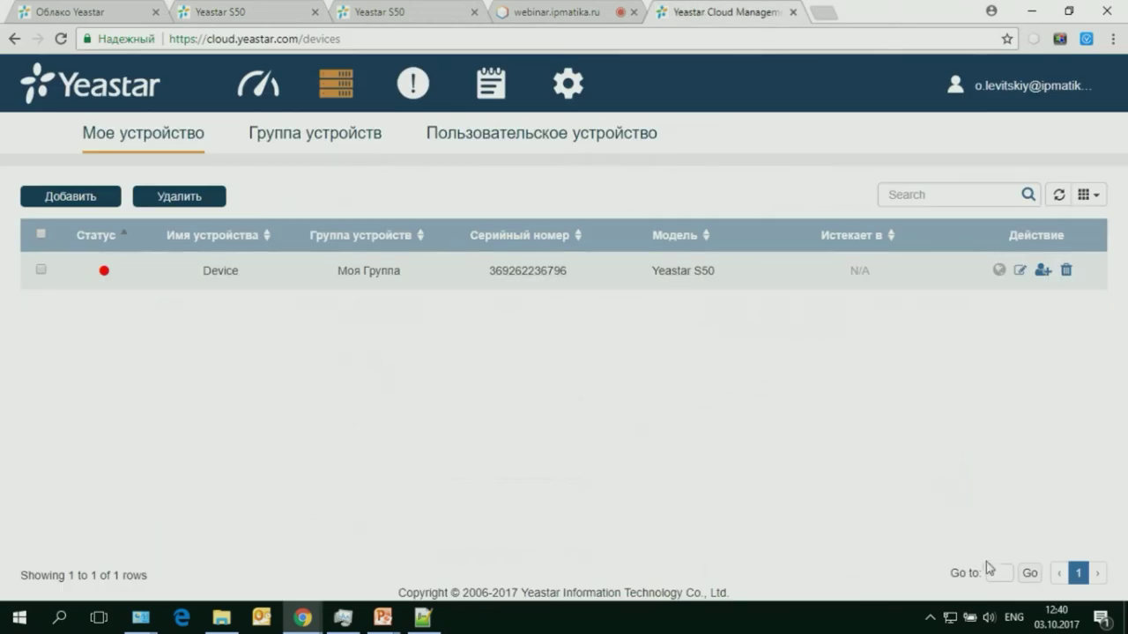
right_click(882, 411)
left_click(915, 260)
left_click(1000, 273)
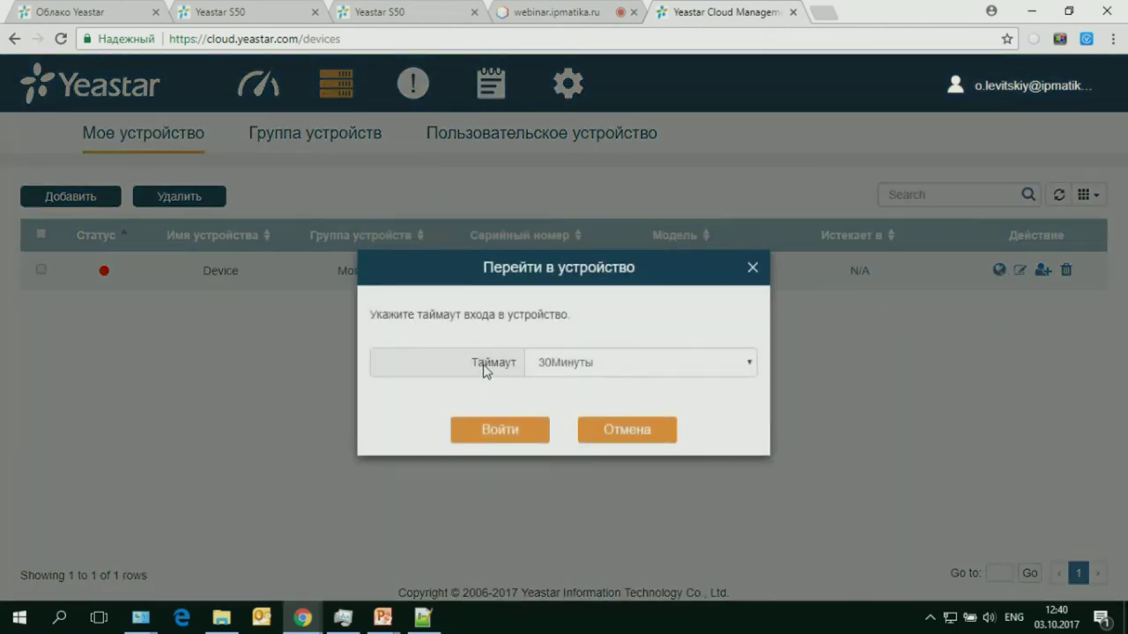
left_click(511, 432)
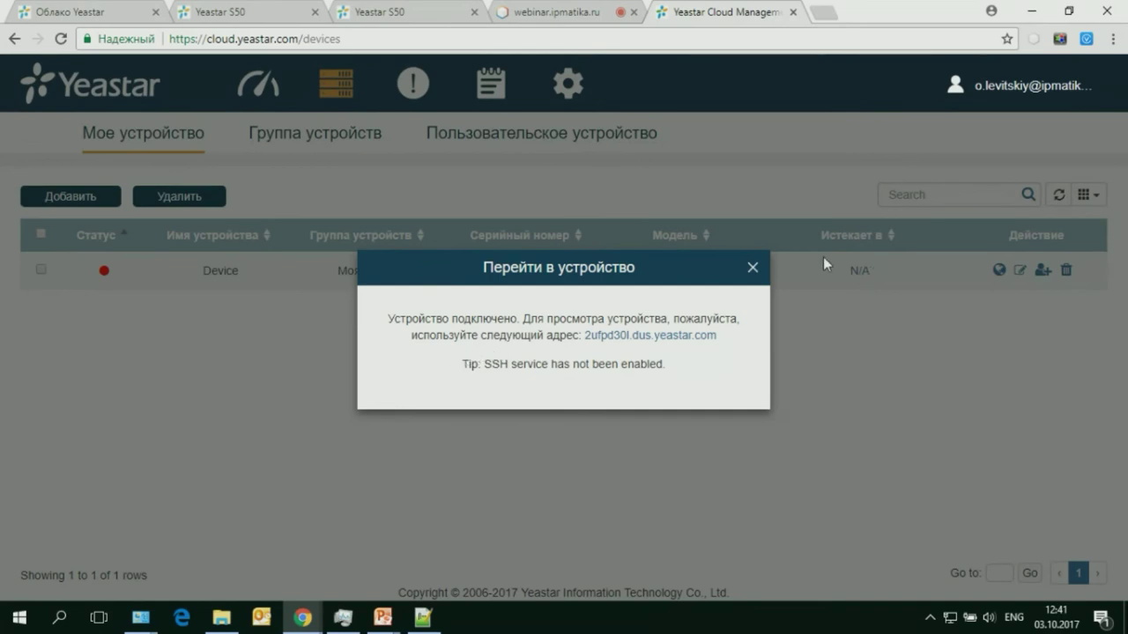
left_click(753, 268)
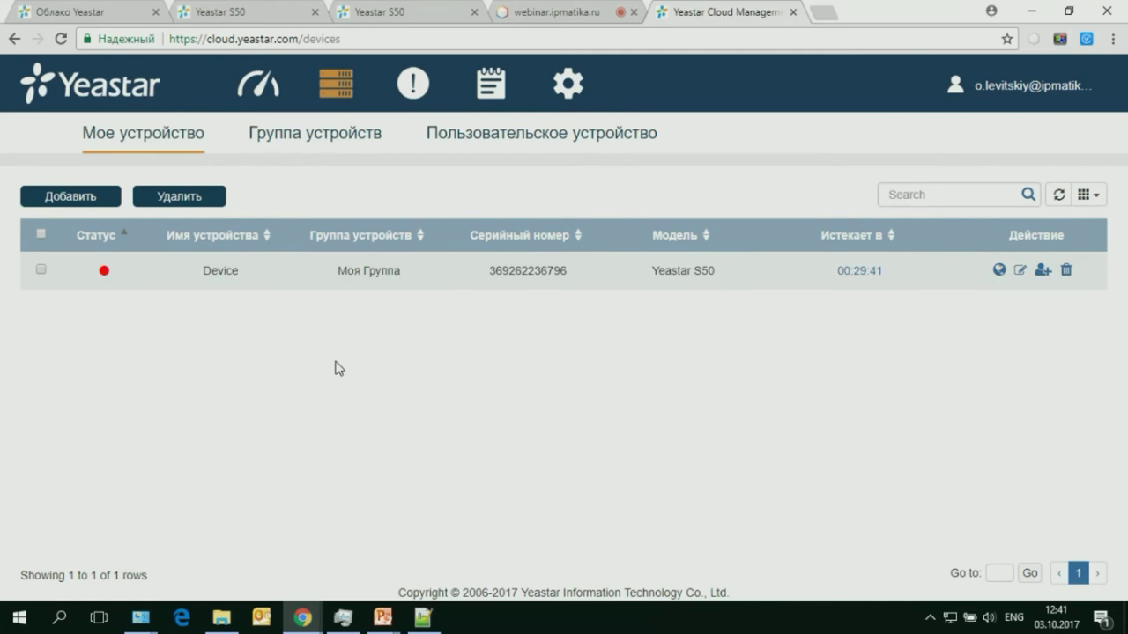
- View the device groups, then browse the alert log and its level and name filters
left_click(334, 143)
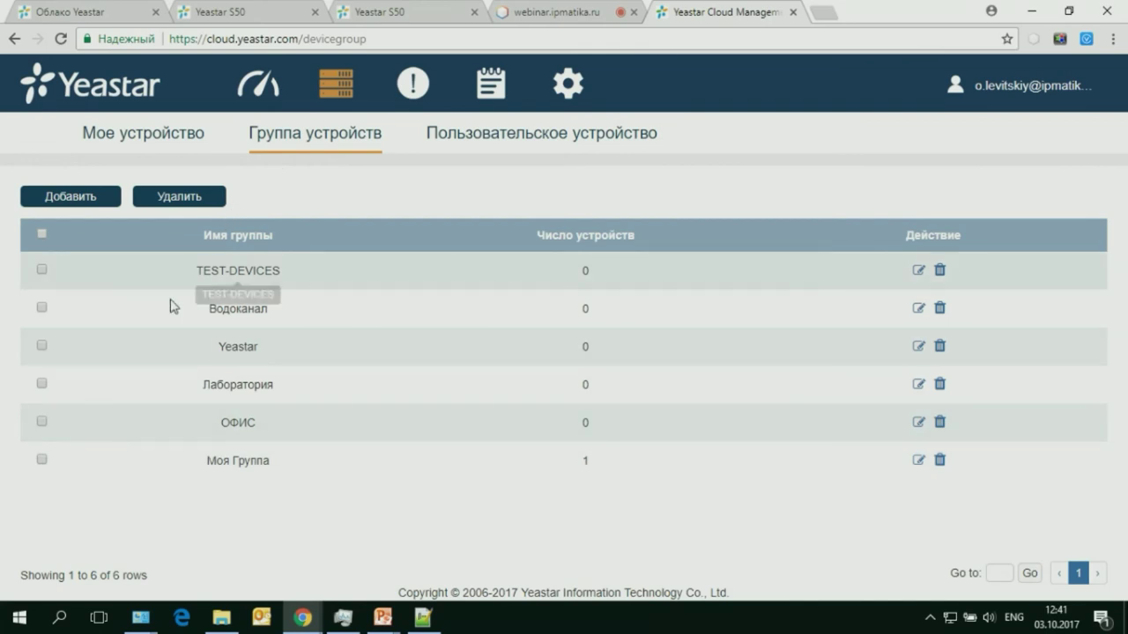
left_click(414, 83)
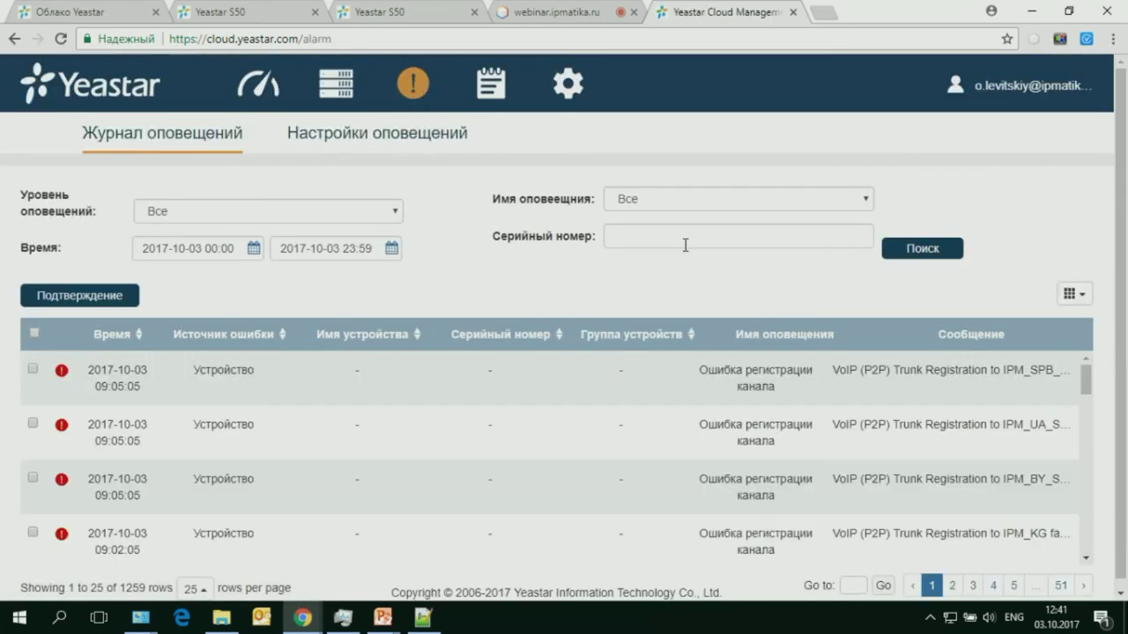
scroll(686, 234, "down", 1)
left_click_drag(1084, 374, 1098, 332)
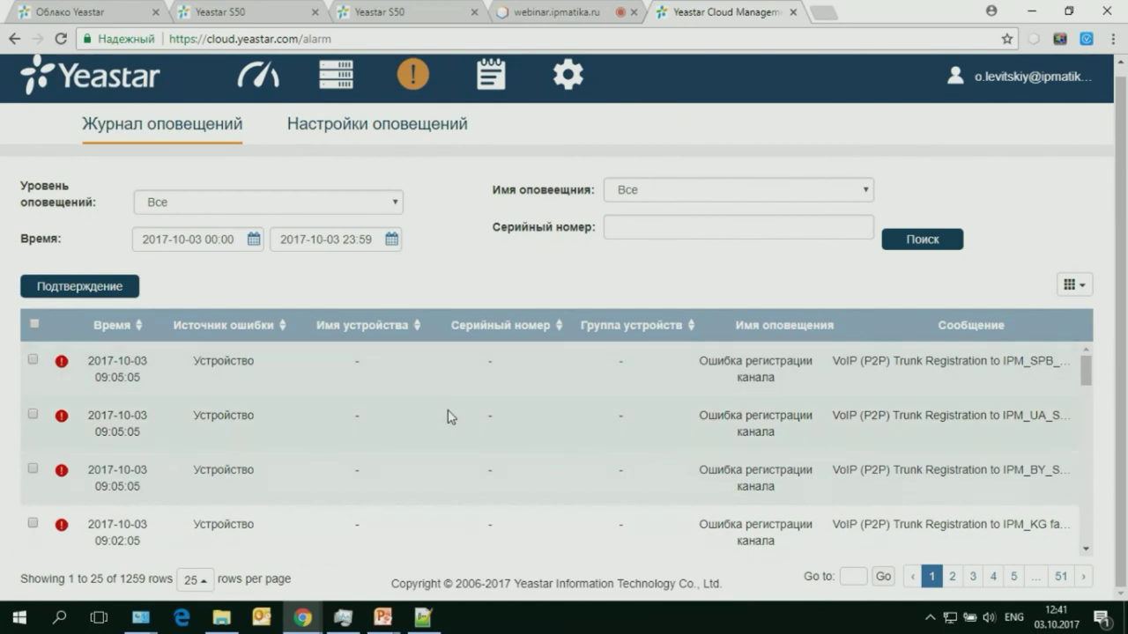
left_click(390, 203)
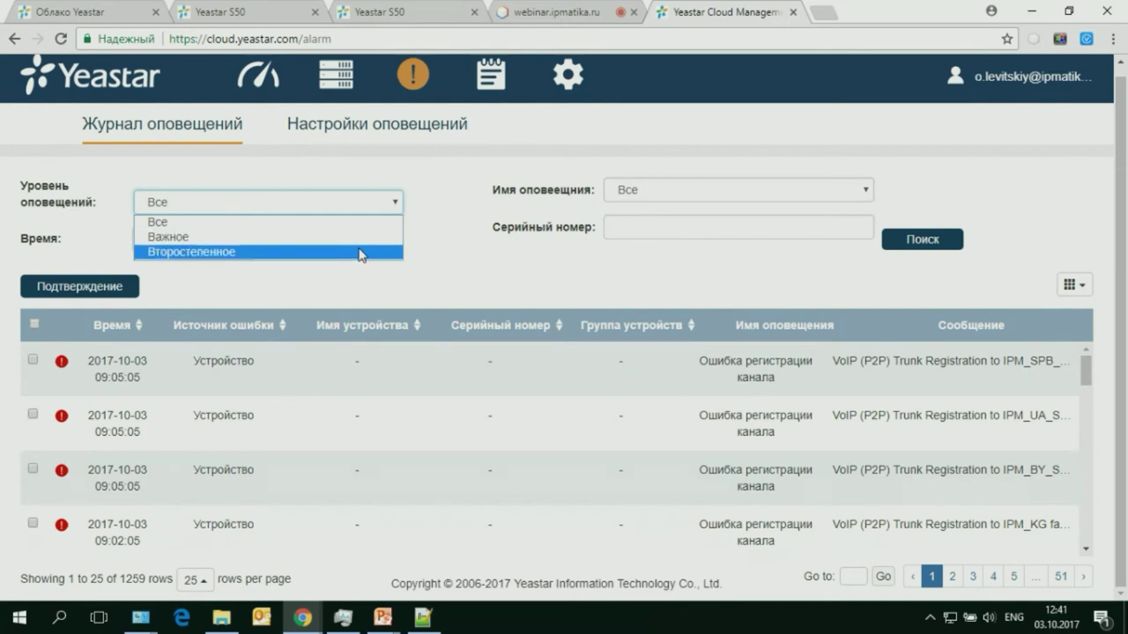
left_click(465, 201)
left_click(857, 196)
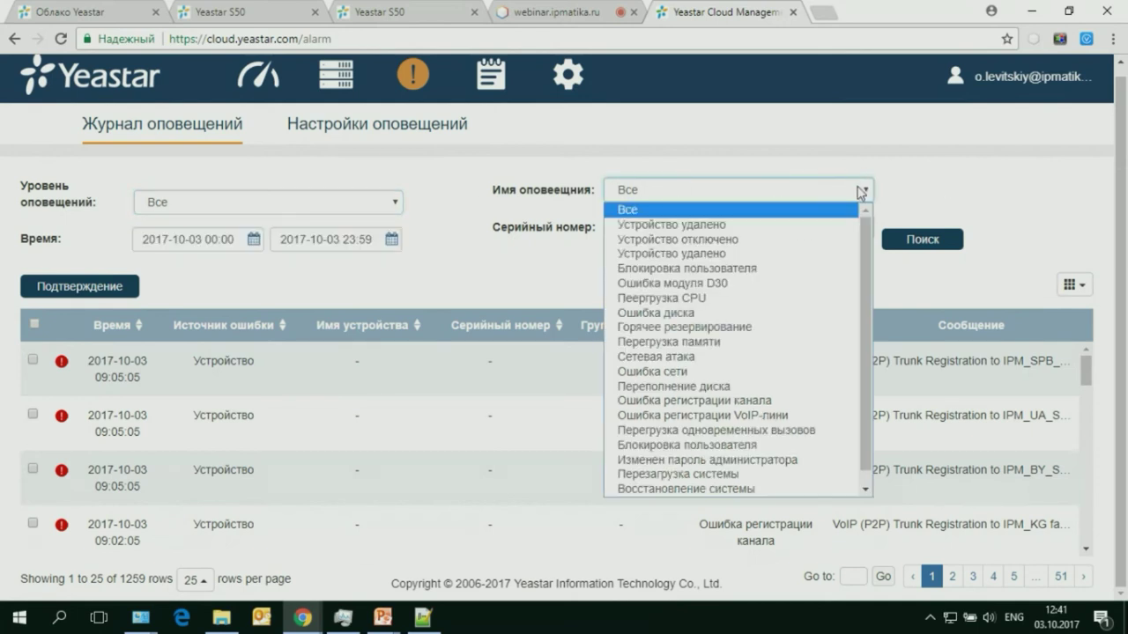
- Scroll through the action log's recent device events
left_click(489, 81)
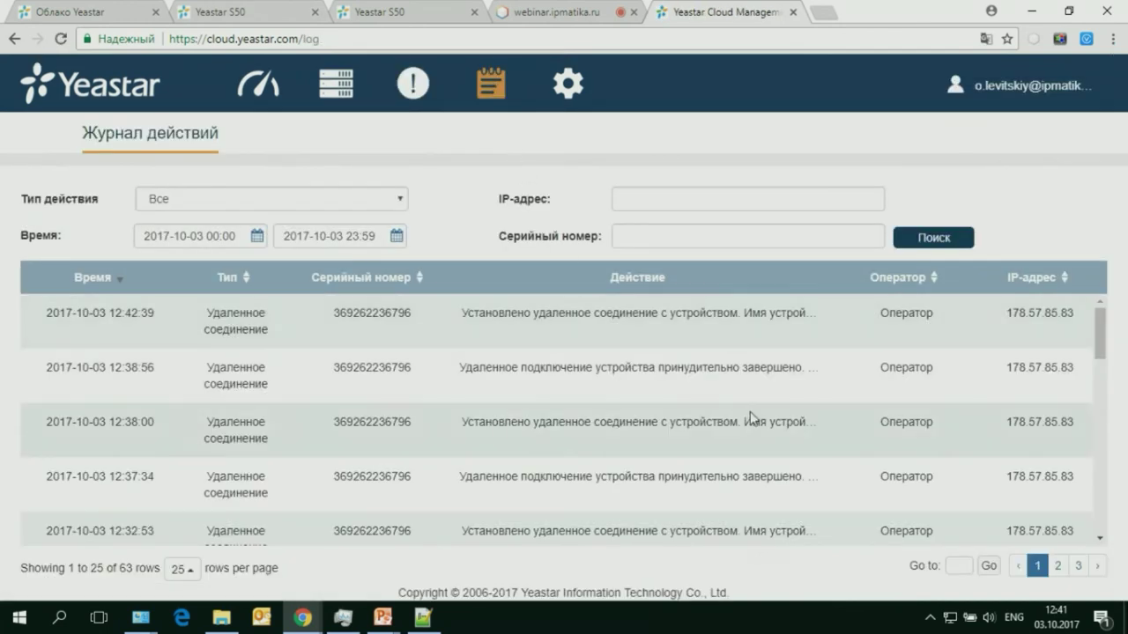
scroll(753, 404, "down", 3)
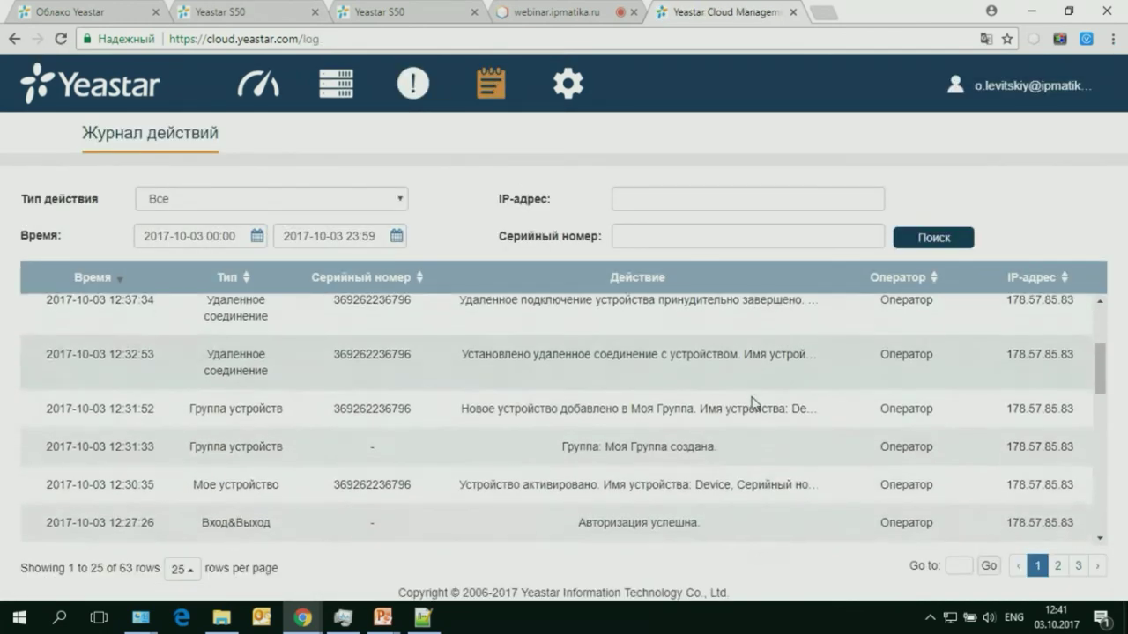
scroll(753, 403, "up", 3)
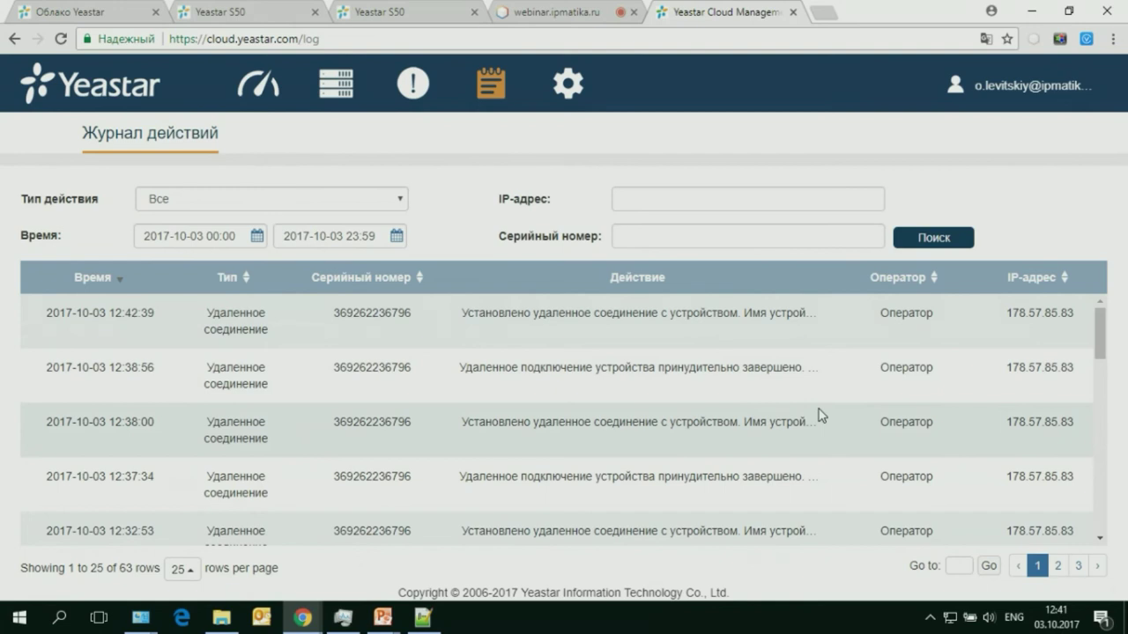
scroll(819, 387, "down", 3)
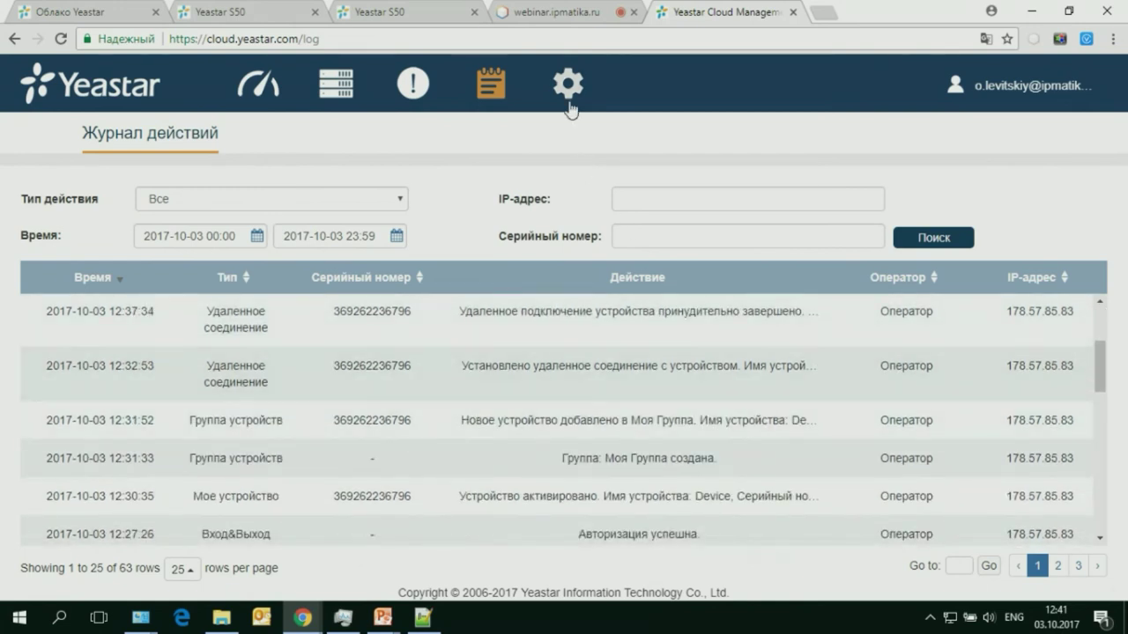
- Open the cloud user list in account settings and close the Add user form without saving
left_click(568, 104)
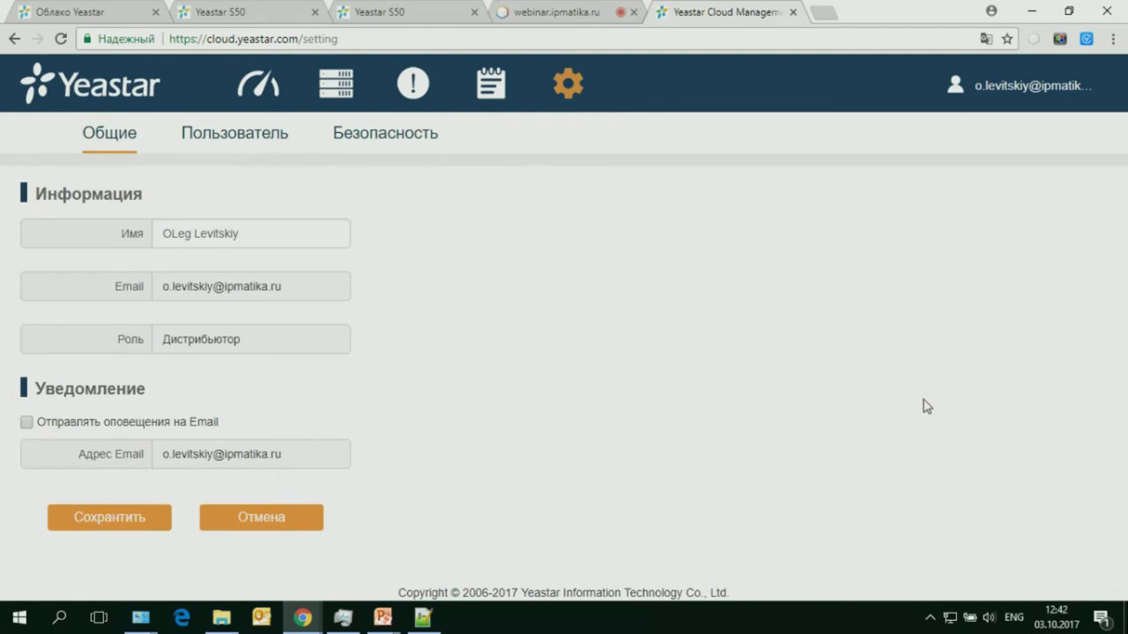
left_click(250, 141)
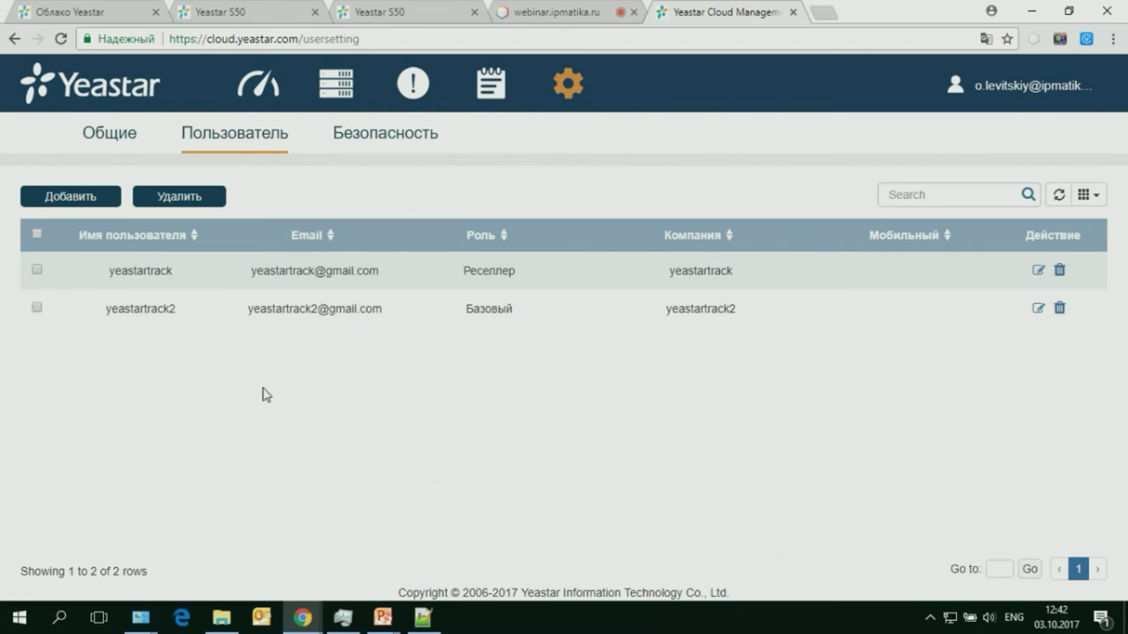
left_click(93, 199)
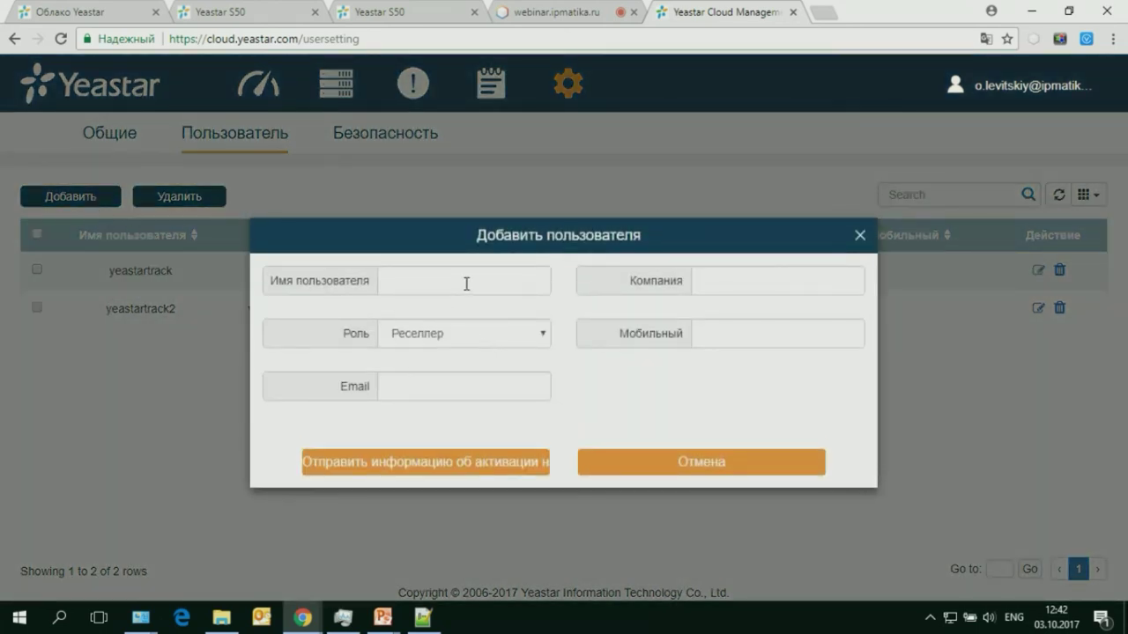
left_click(472, 390)
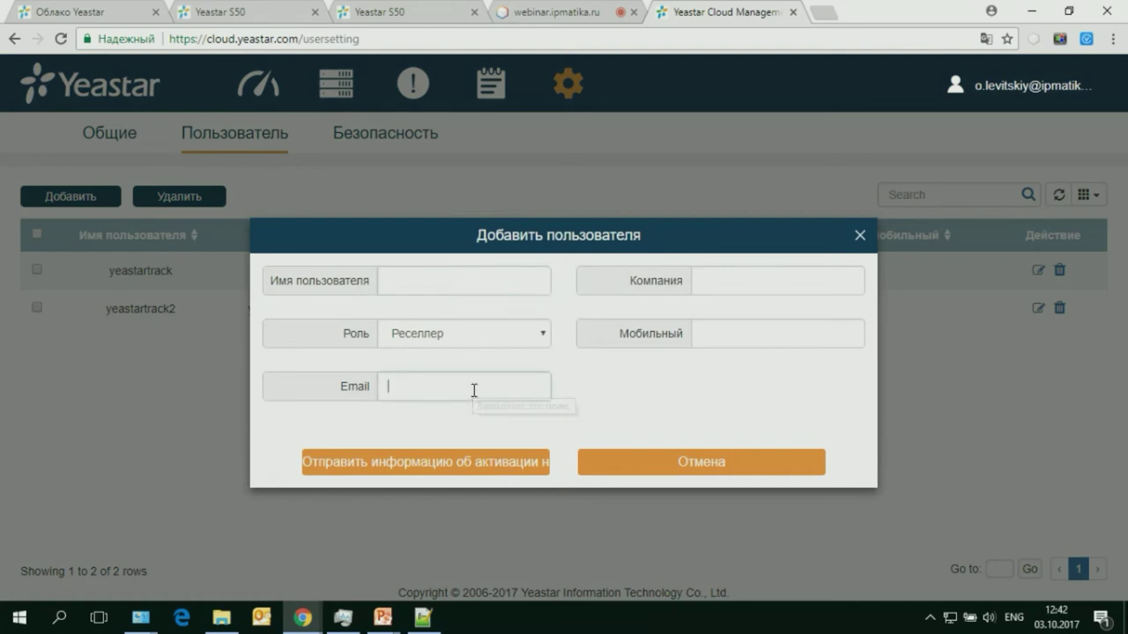
left_click_drag(562, 236, 694, 259)
left_click(706, 240)
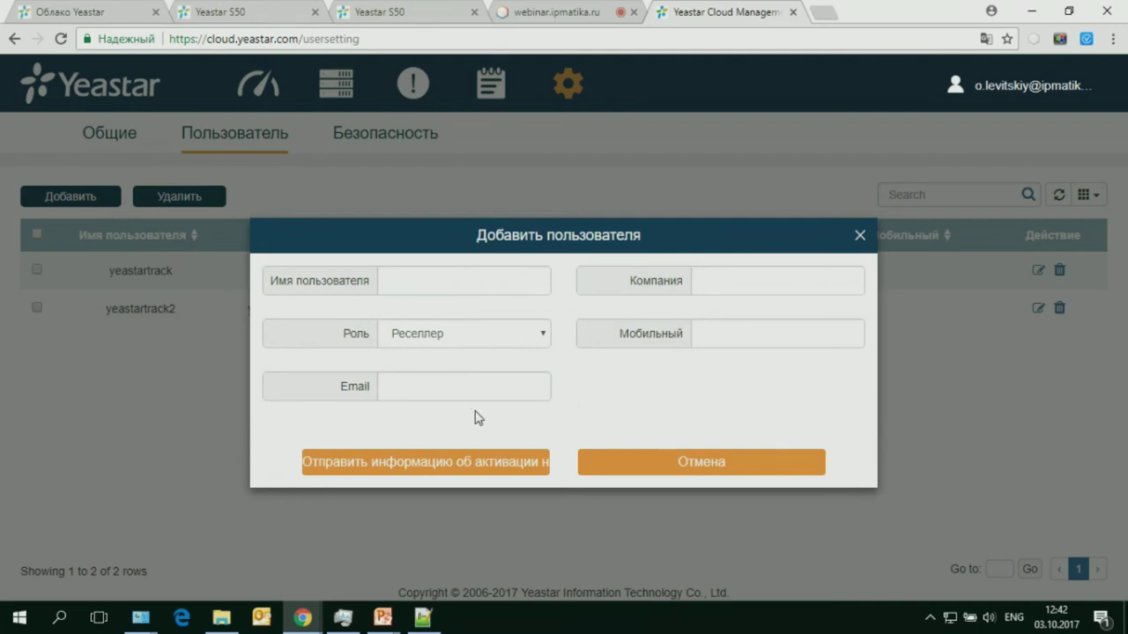
left_click(494, 386)
left_click(860, 236)
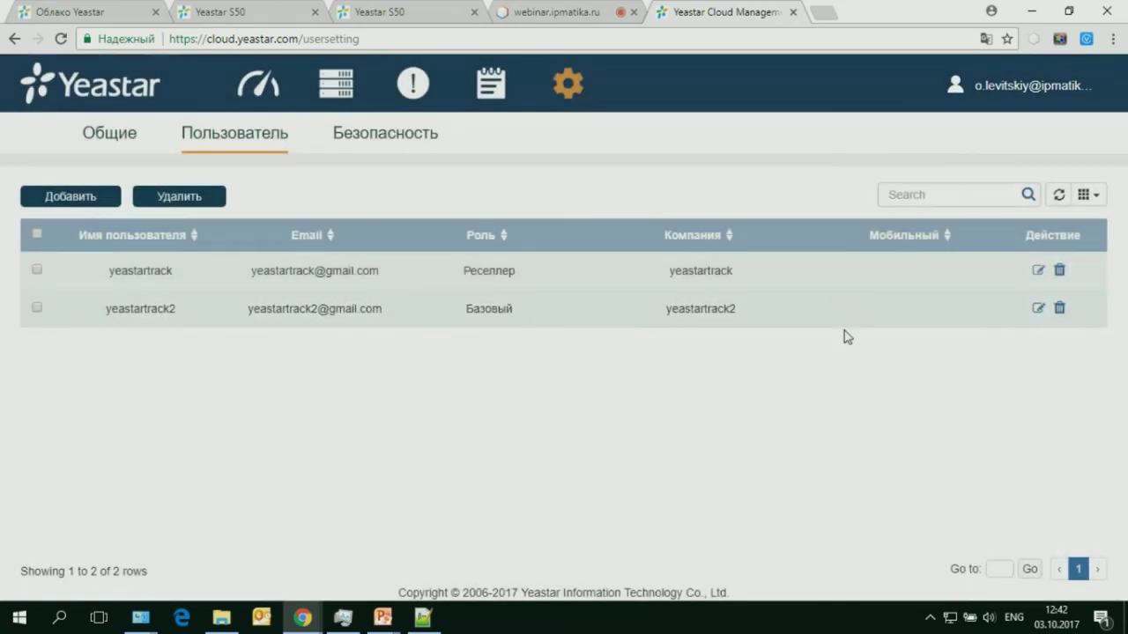
- Look over the password reset settings, then return to the general account information
left_click(396, 144)
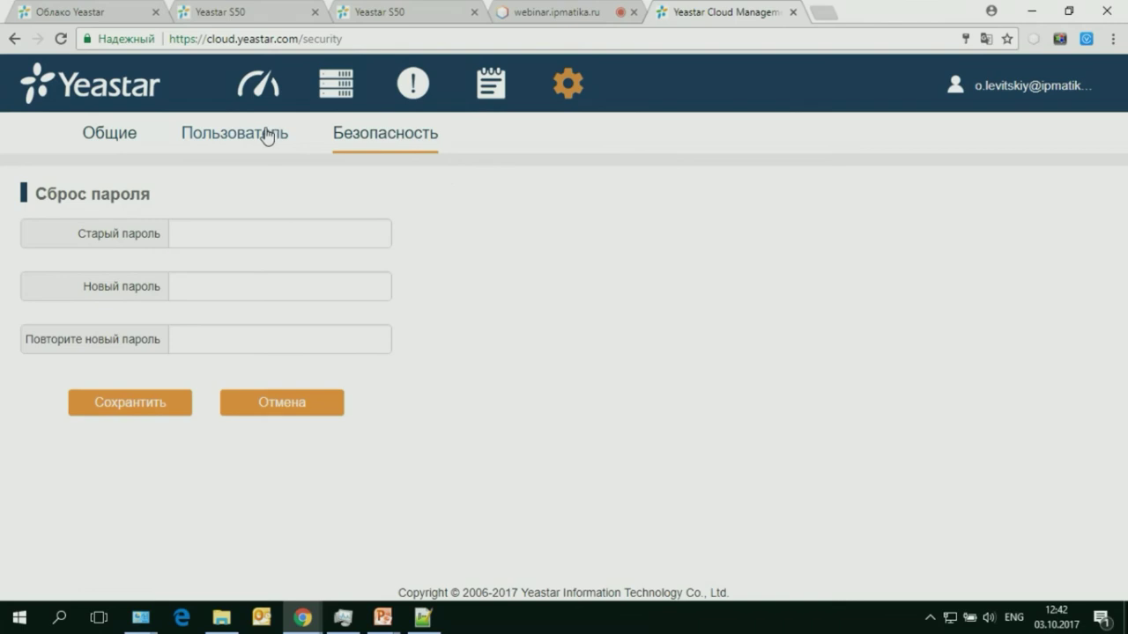
left_click(205, 234)
left_click(593, 234)
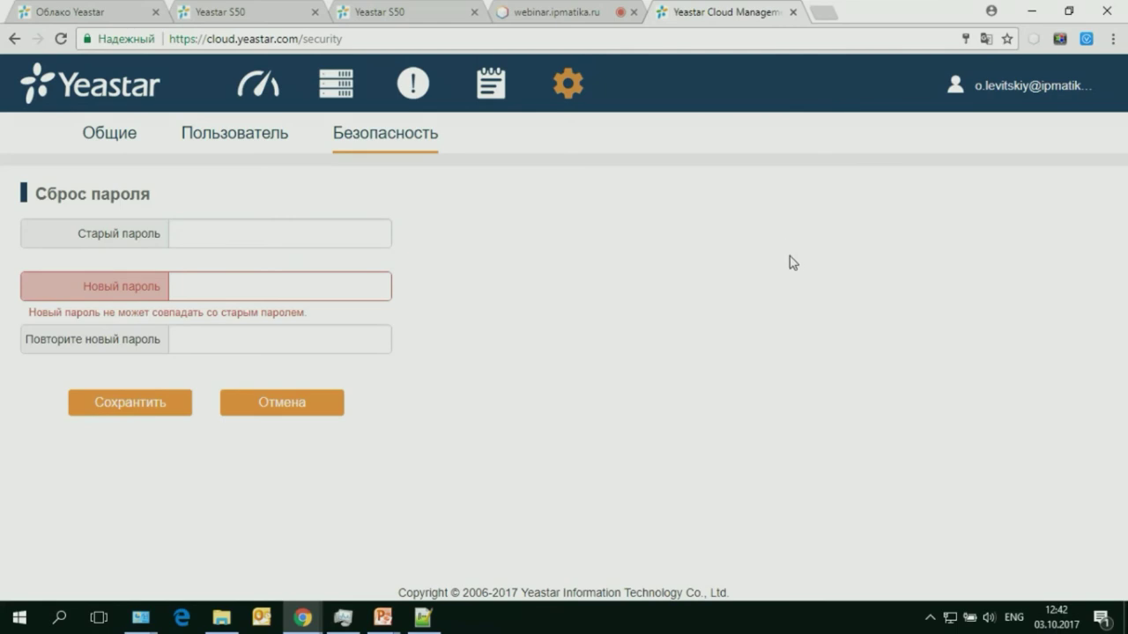
left_click(125, 141)
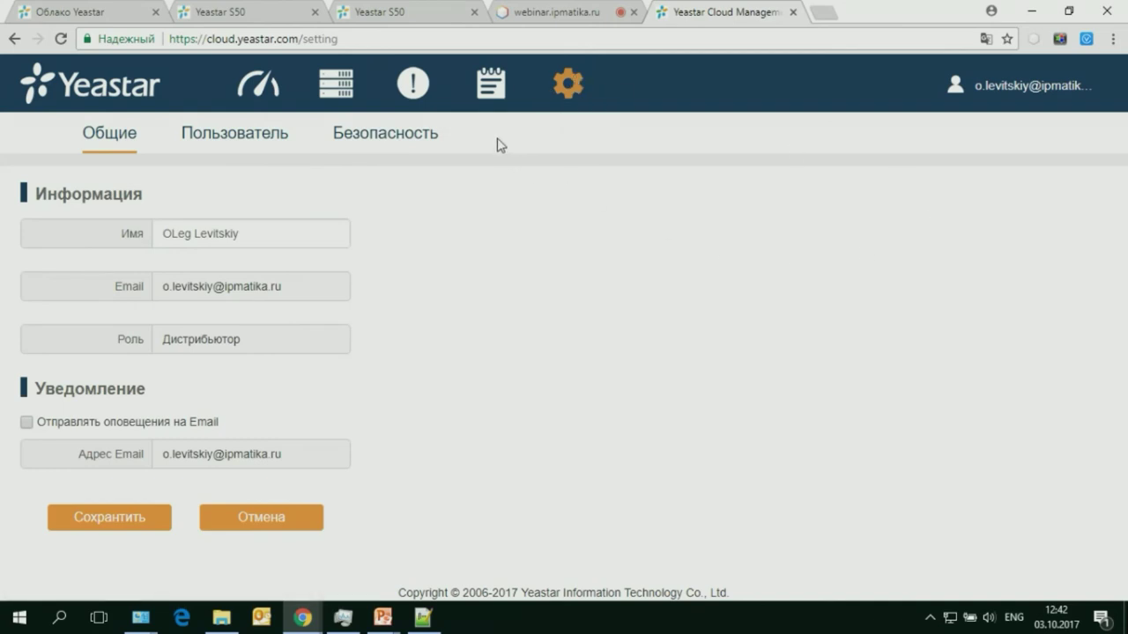
- Pass through the action log and dashboard back to the device list
left_click(491, 97)
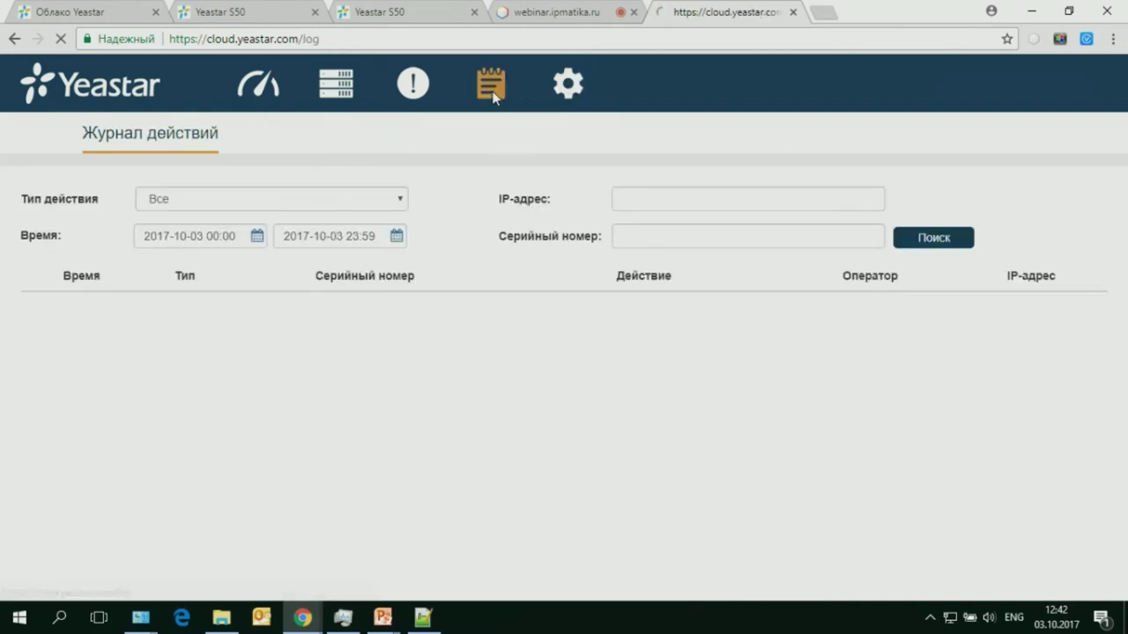
left_click(273, 93)
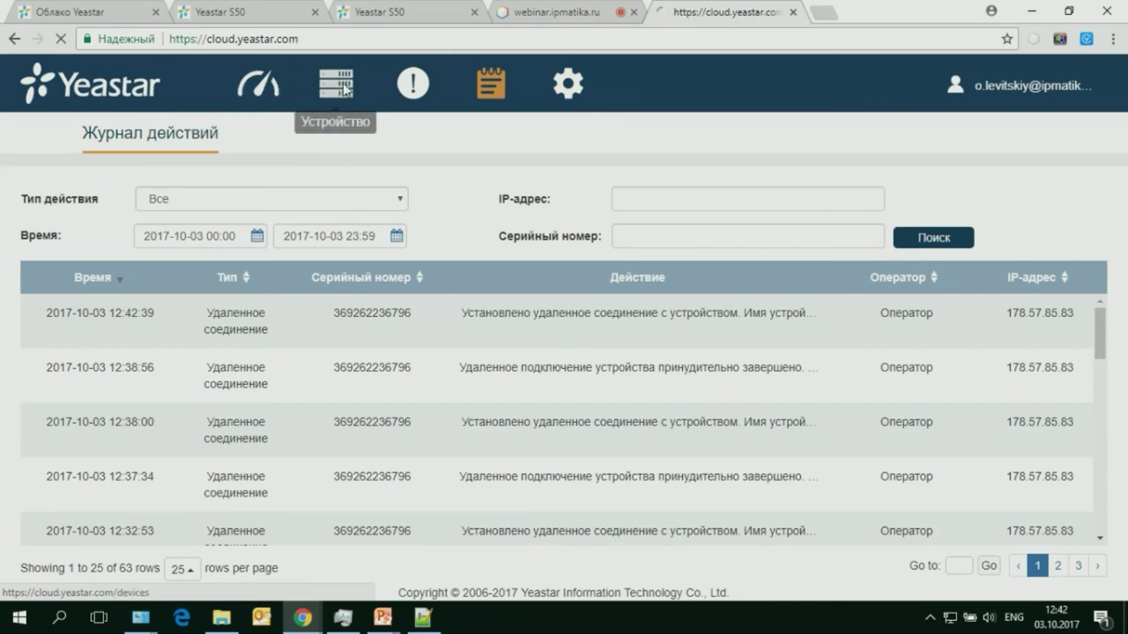
left_click(345, 90)
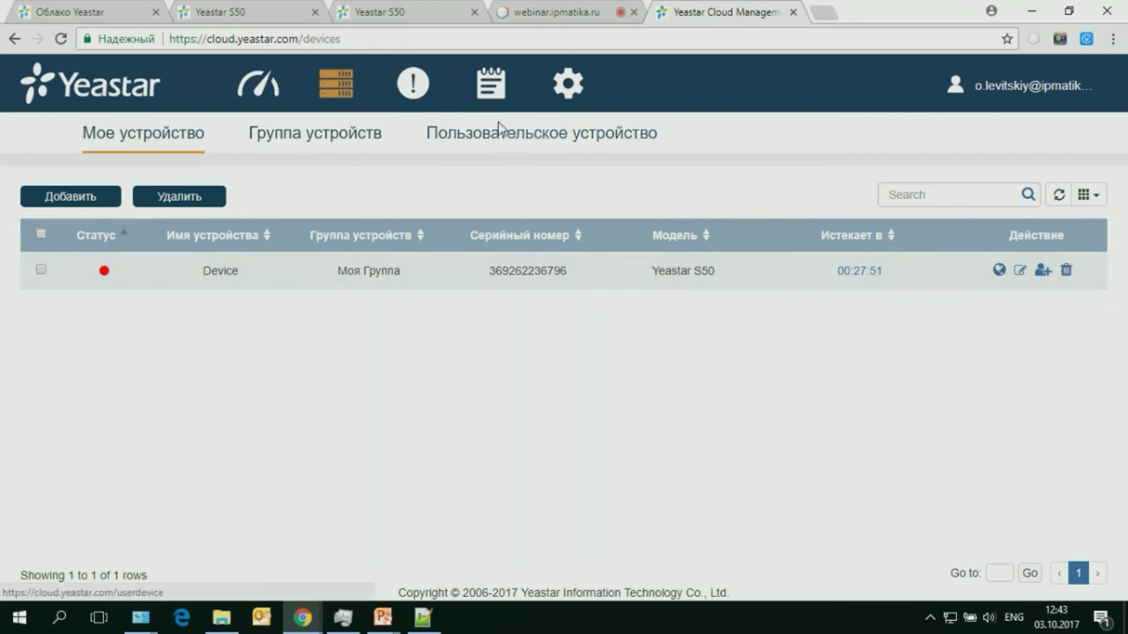
left_click(583, 81)
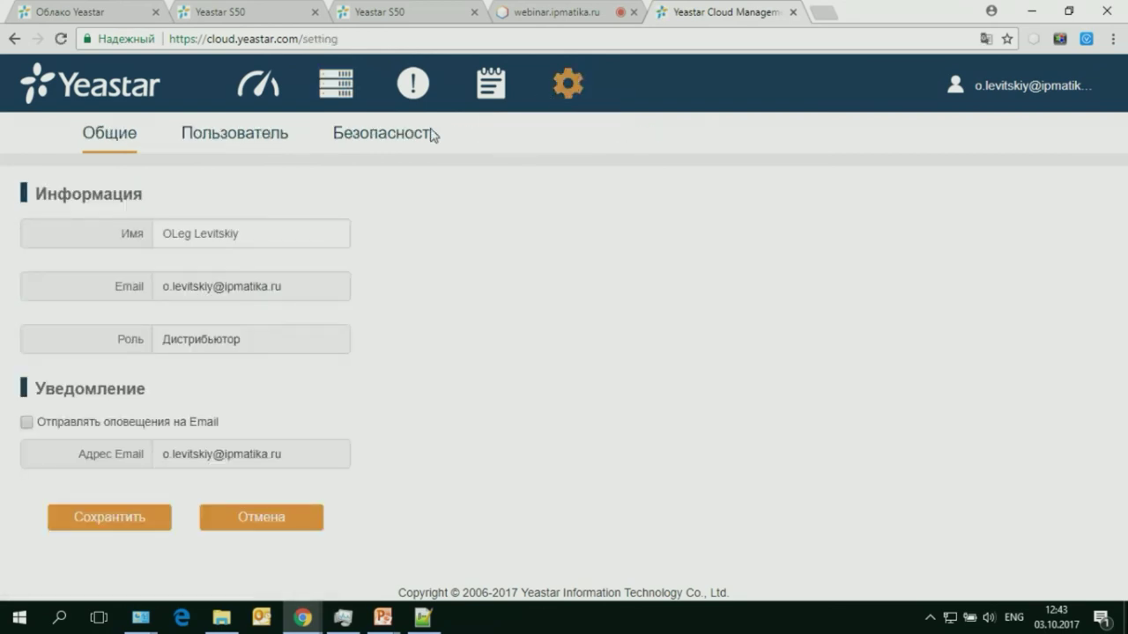
left_click(267, 141)
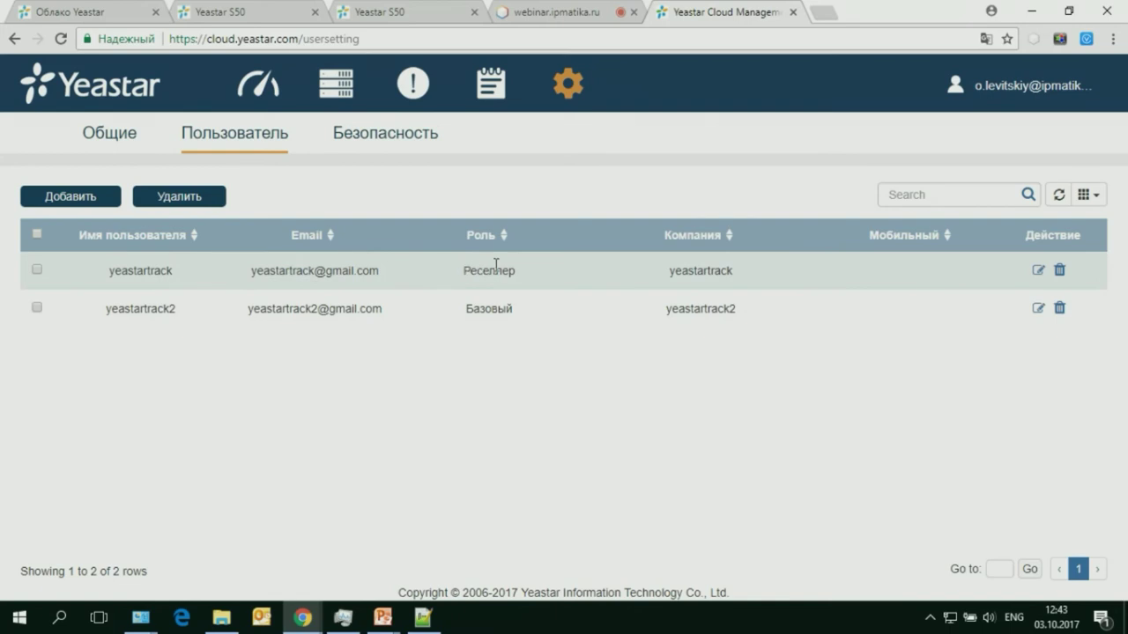
left_click_drag(465, 310, 516, 315)
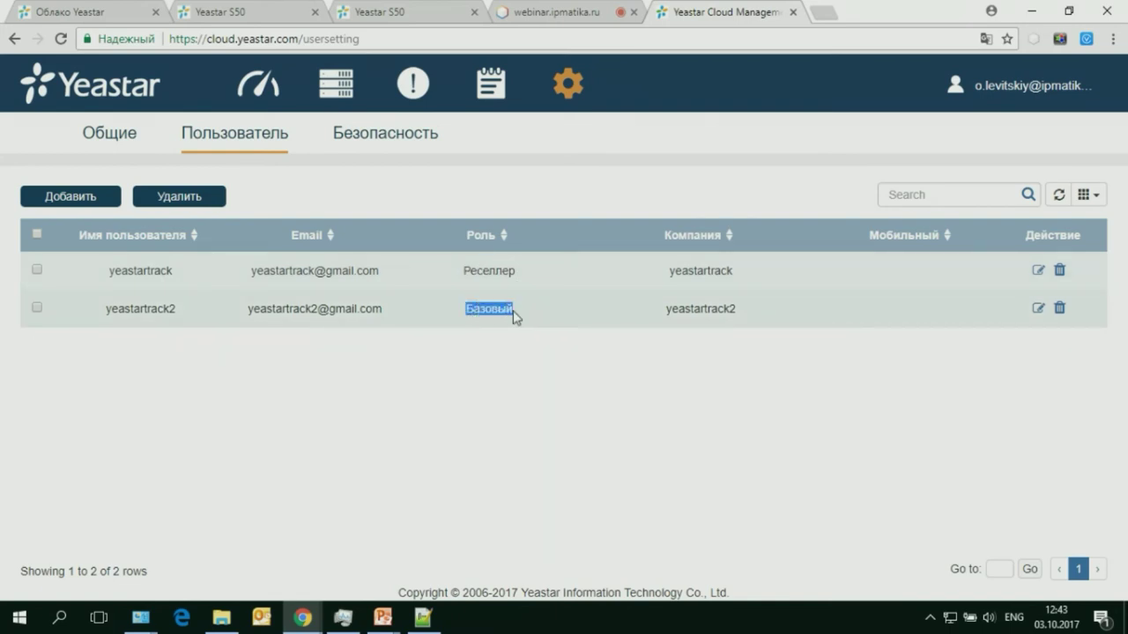
left_click(549, 365)
left_click_drag(536, 272, 456, 277)
left_click_drag(526, 319, 465, 321)
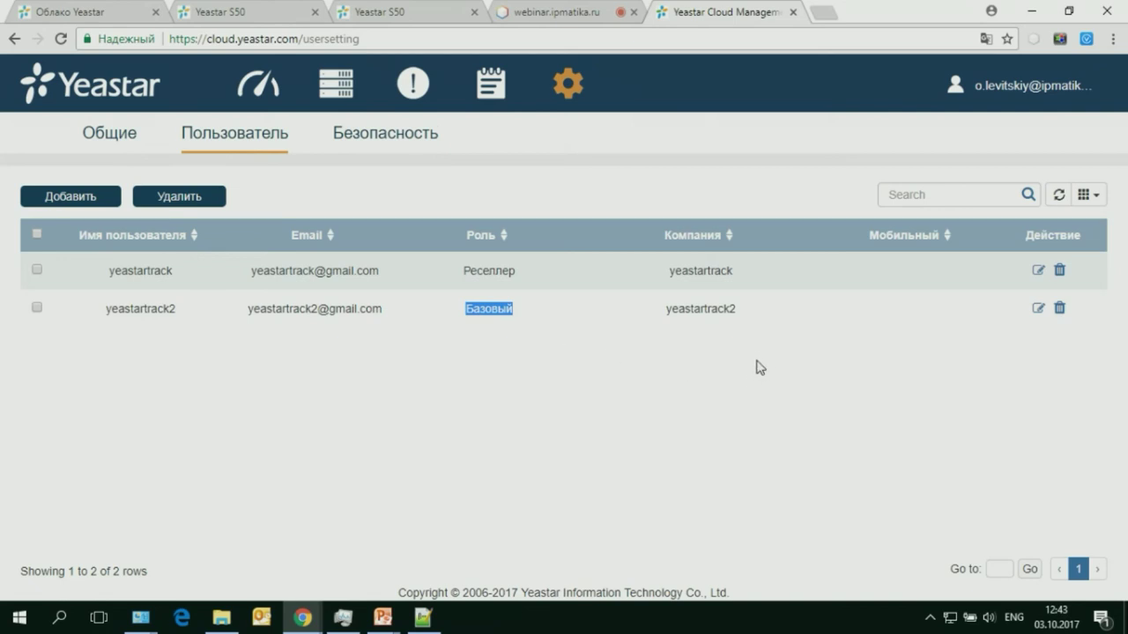
left_click(1037, 308)
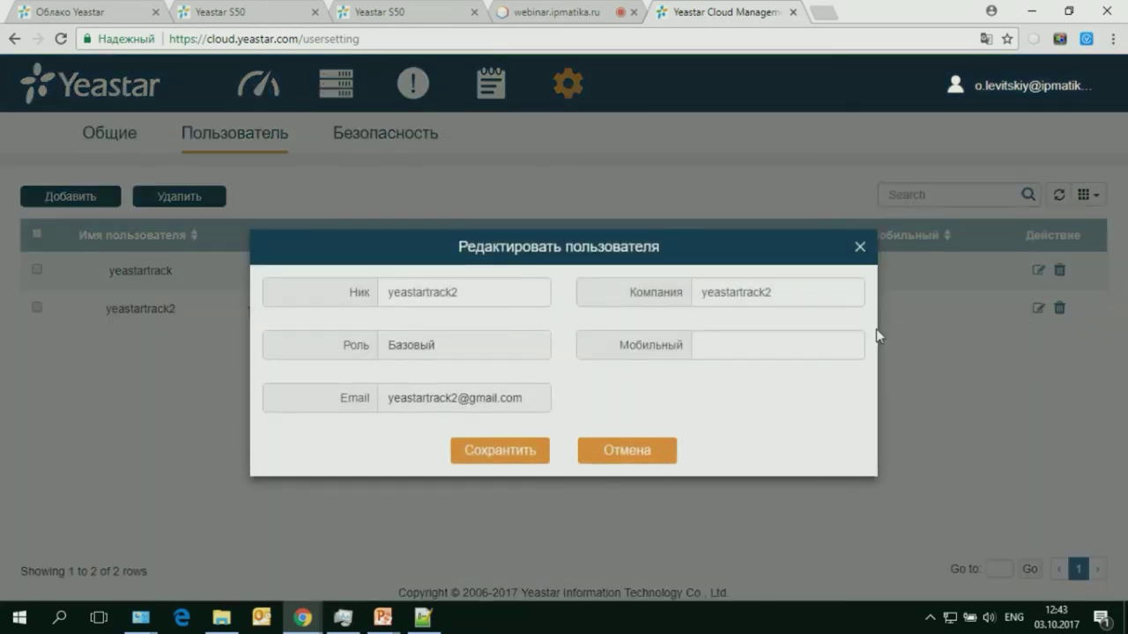
left_click(860, 247)
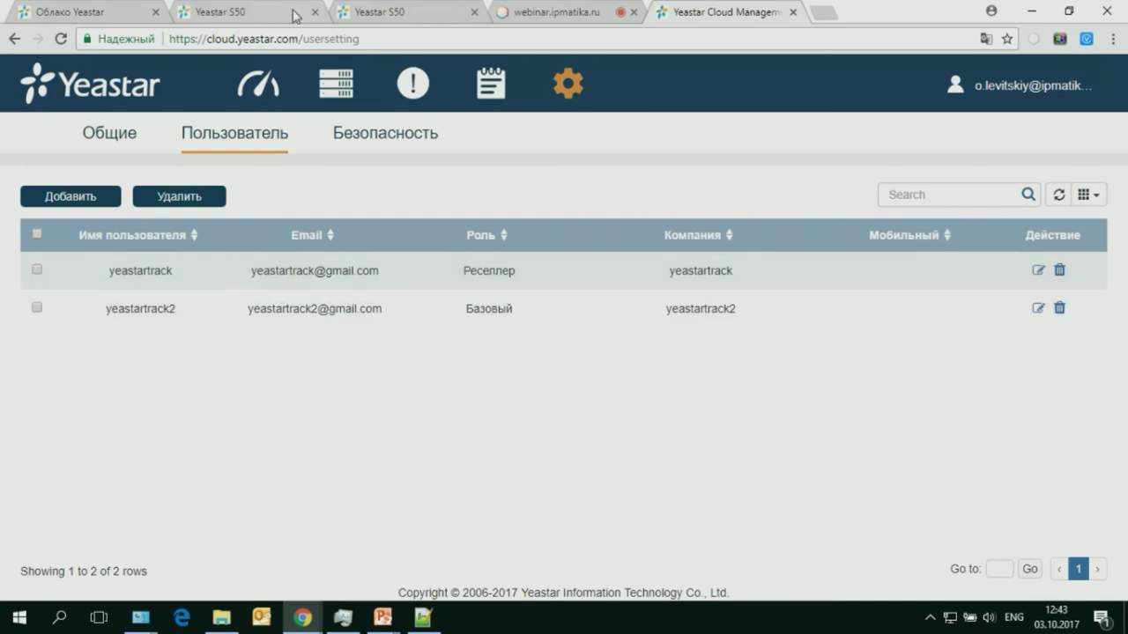
left_click(229, 12)
- Reload the S50 login page, log in as admin, dismiss the password prompt and open Settings
left_click(379, 12)
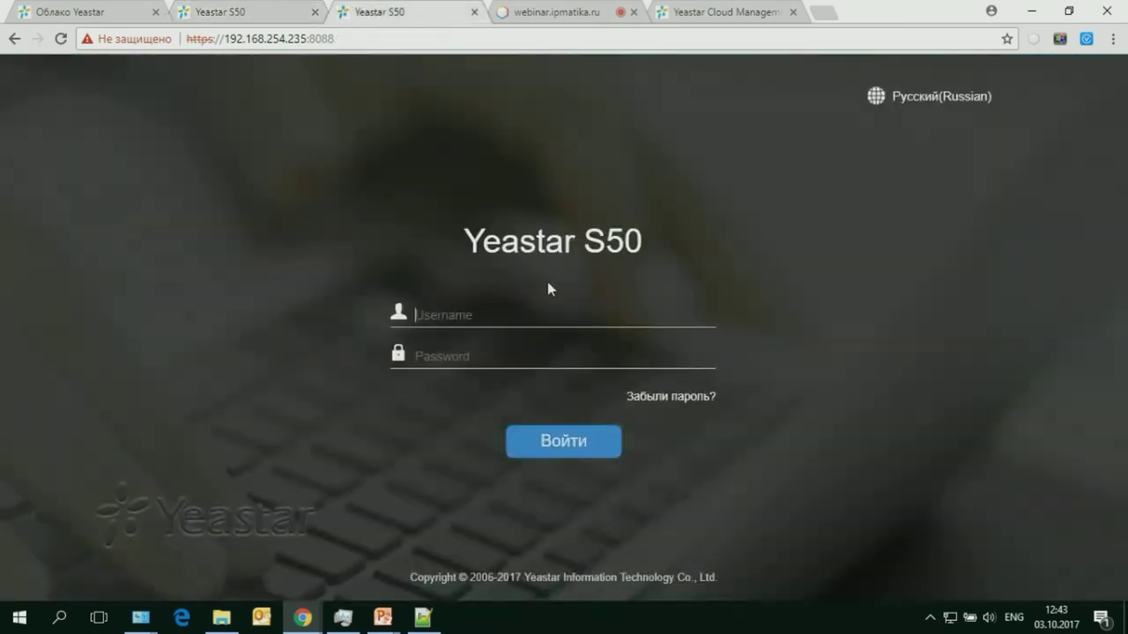
left_click(394, 43)
key("Return")
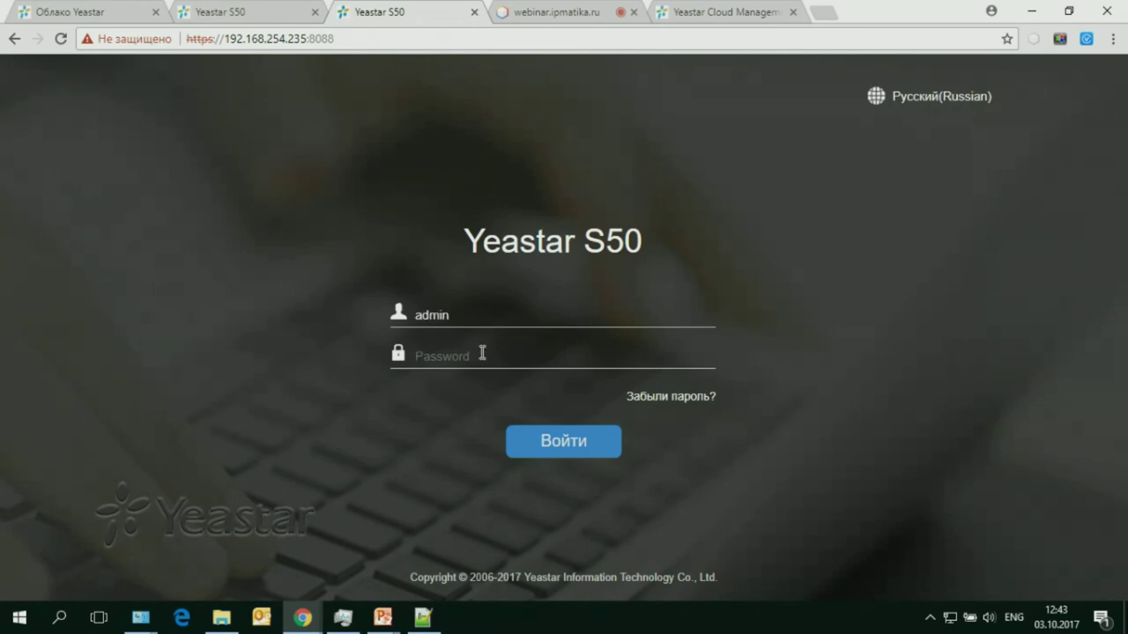
left_click(584, 449)
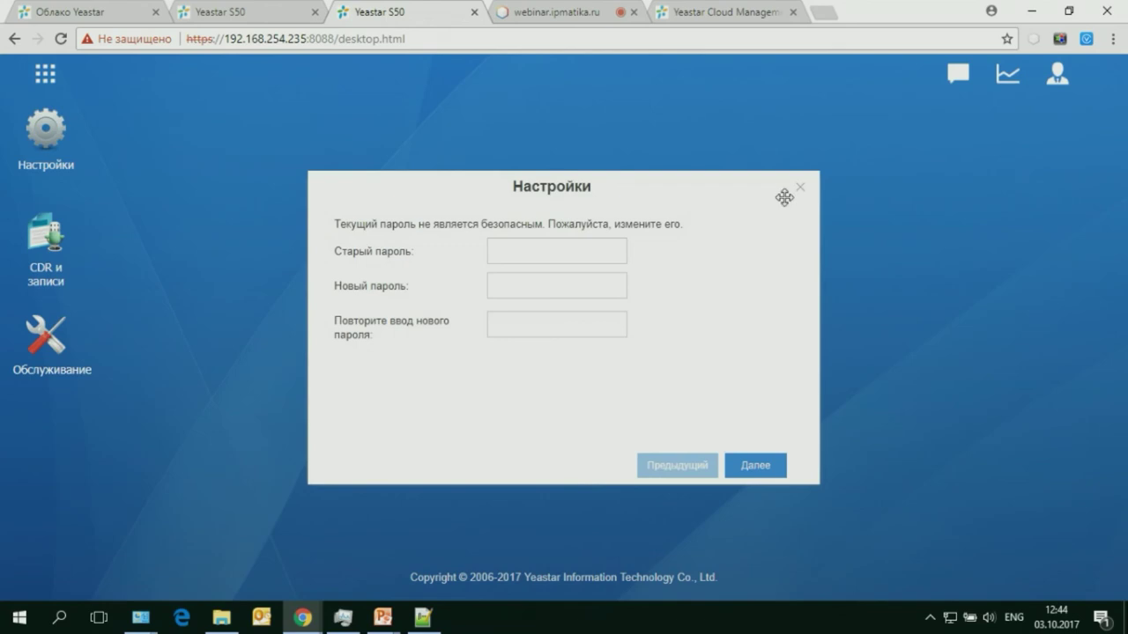
left_click(798, 189)
left_click(46, 132)
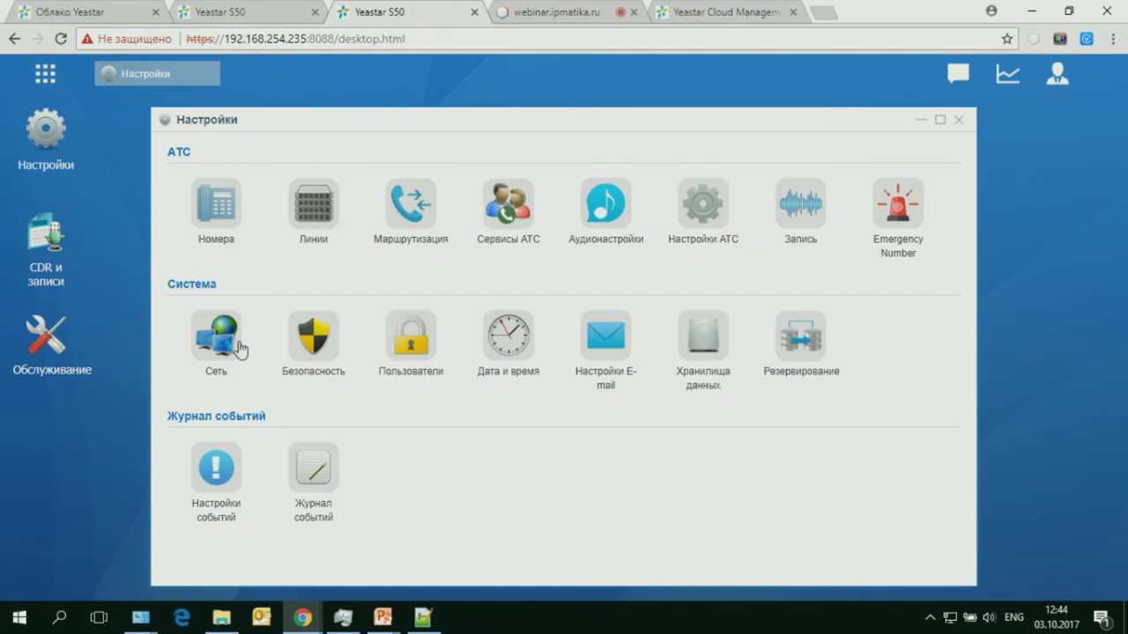
- Reload the page with '?cloud' appended and set Cloud Management activation to Yeastar ID
left_click(396, 39)
left_click(430, 38)
type("?")
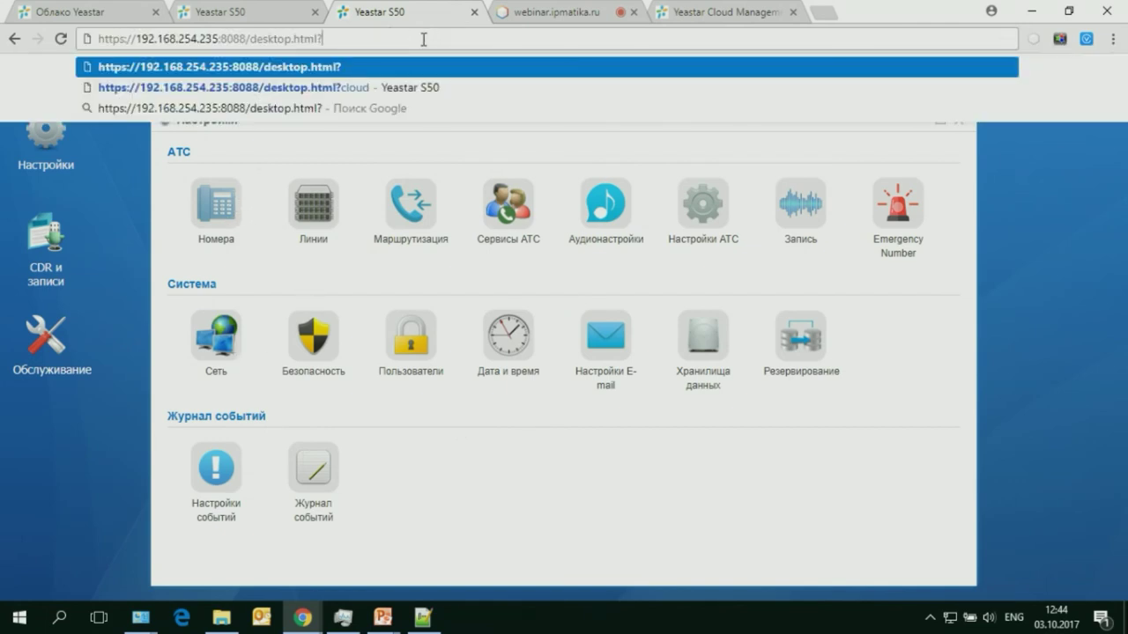
type("clou")
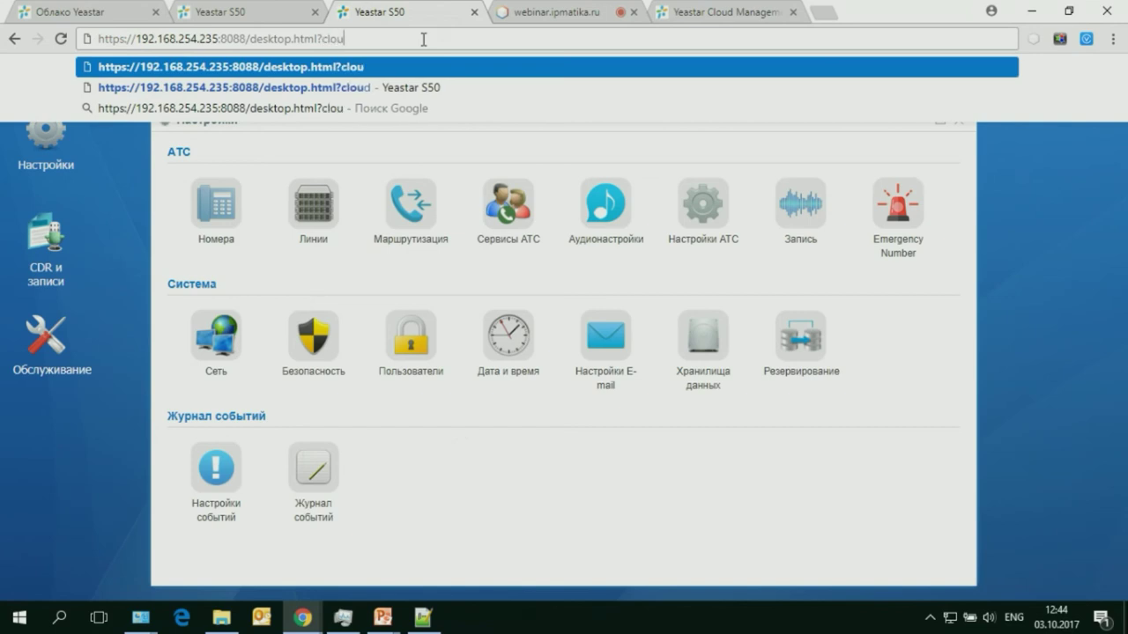
type("d")
key("Return")
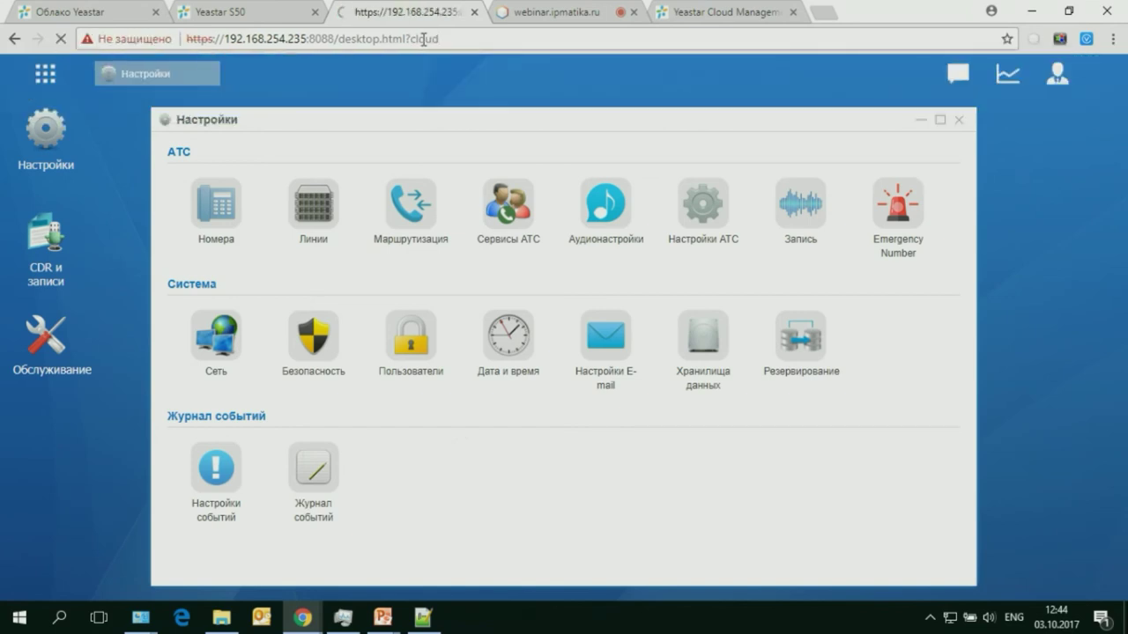
left_click(25, 134)
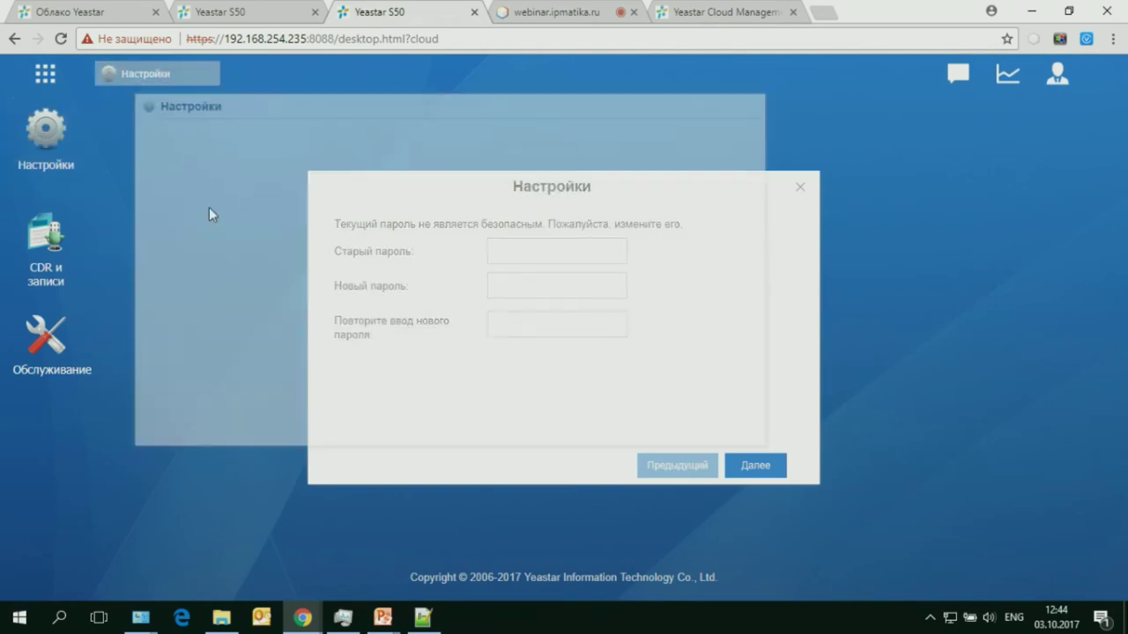
left_click(787, 351)
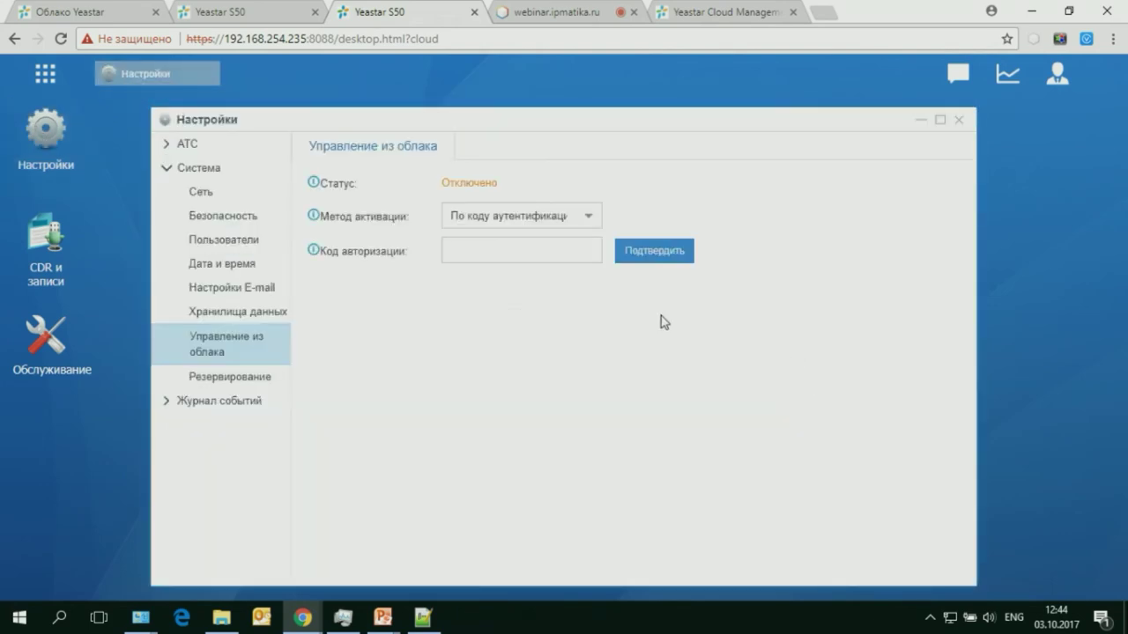
left_click(585, 219)
left_click(543, 267)
- Copy the account e-mail from the notes into the Yeastar ID field and enter the password
left_click(523, 246)
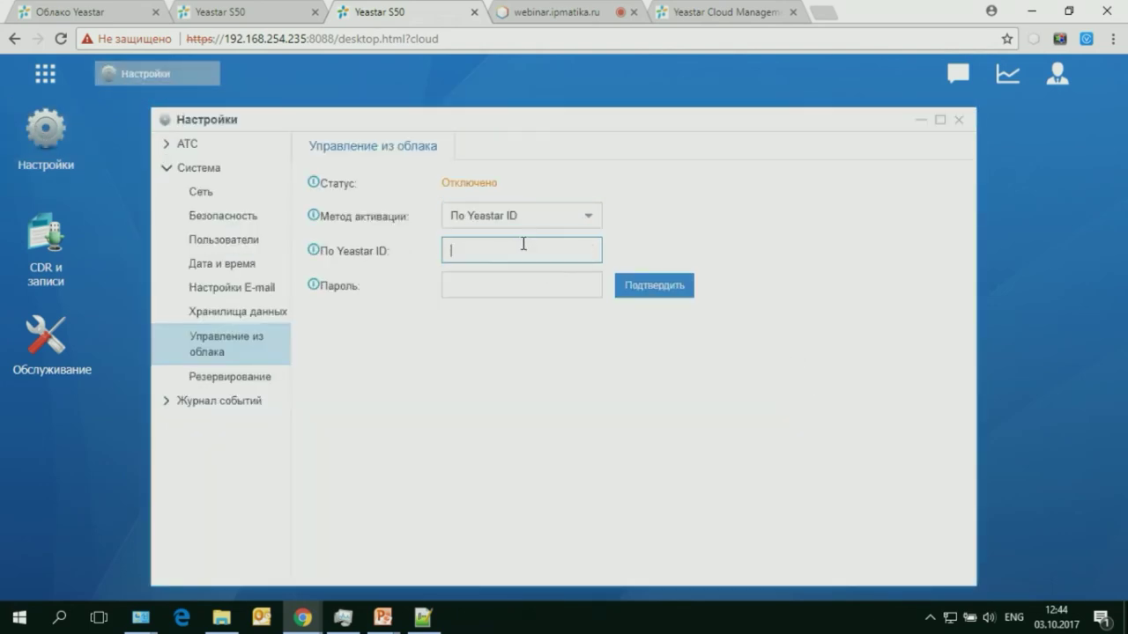
left_click(421, 619)
left_click_drag(239, 101, 7, 93)
key("ctrl+c")
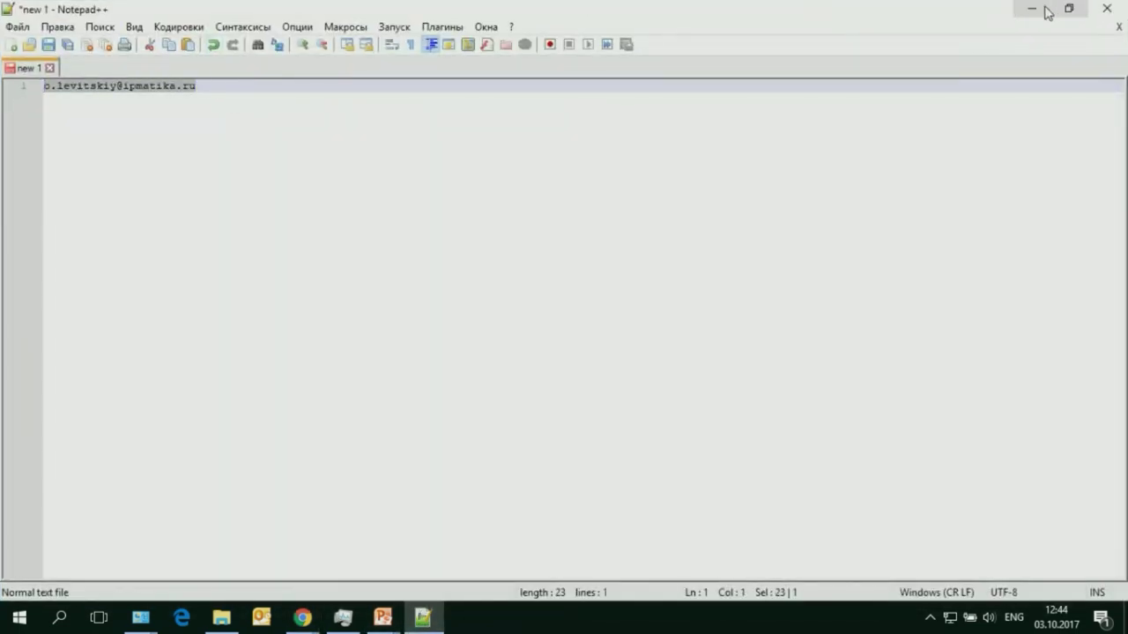
left_click(1044, 9)
left_click(550, 252)
key("ctrl+v")
left_click(552, 281)
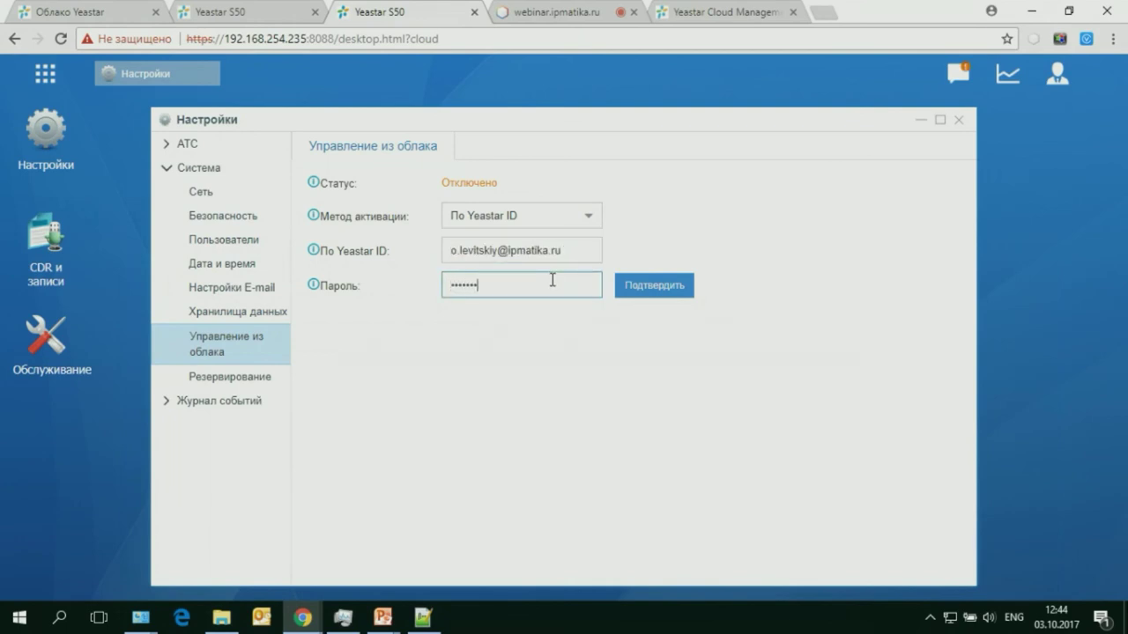
- Submit the activation, then confirm the 192.168.254.225 S50 shows Connected
left_click(629, 294)
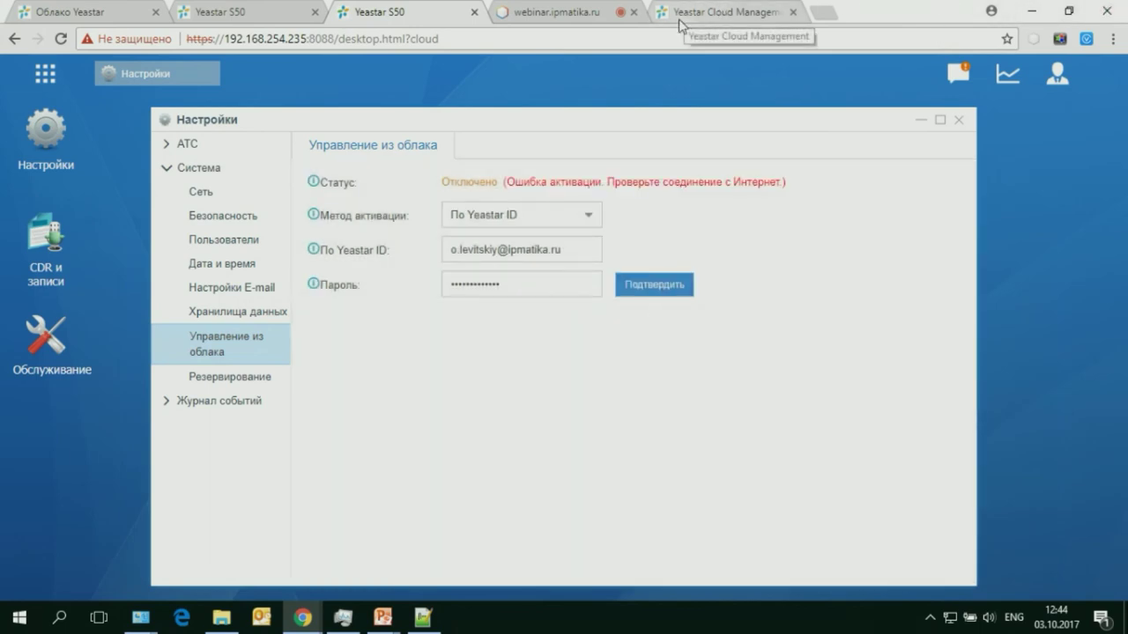
left_click(269, 14)
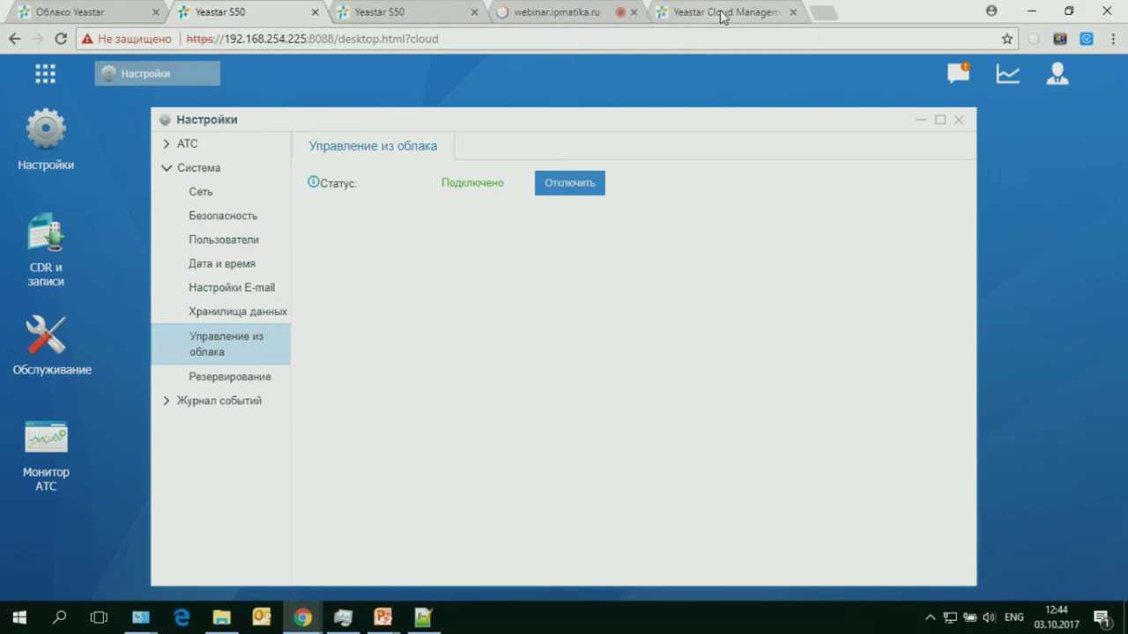
left_click(723, 15)
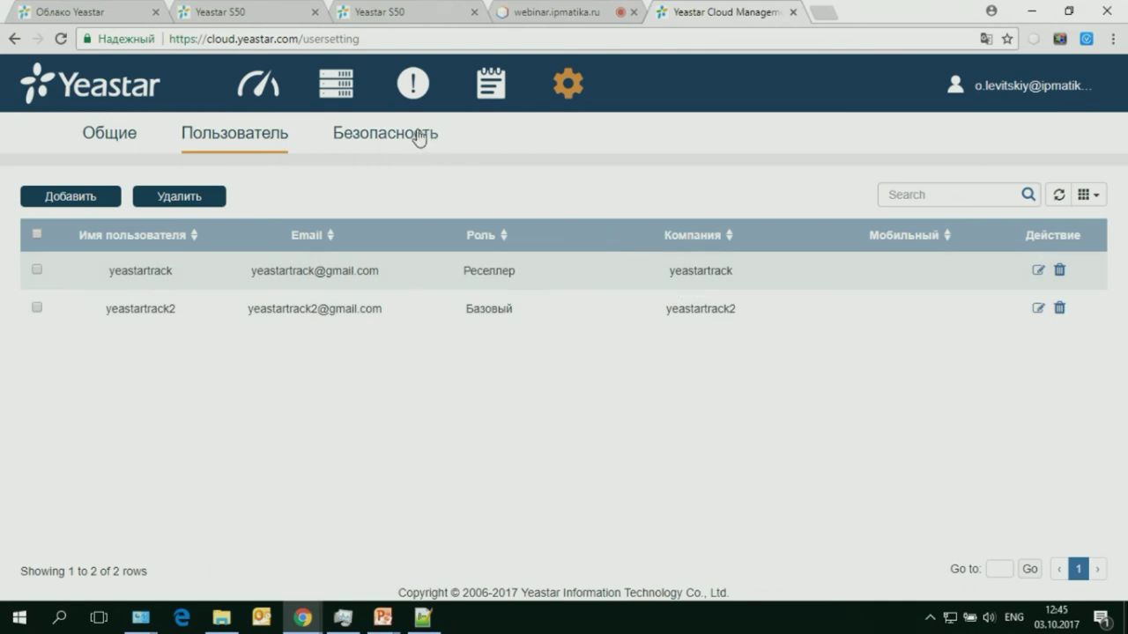
- Assign yeastartrack (Reseller) and yeastartrack2 (Basic) as administrators of the S50 'Device' and save
left_click(349, 99)
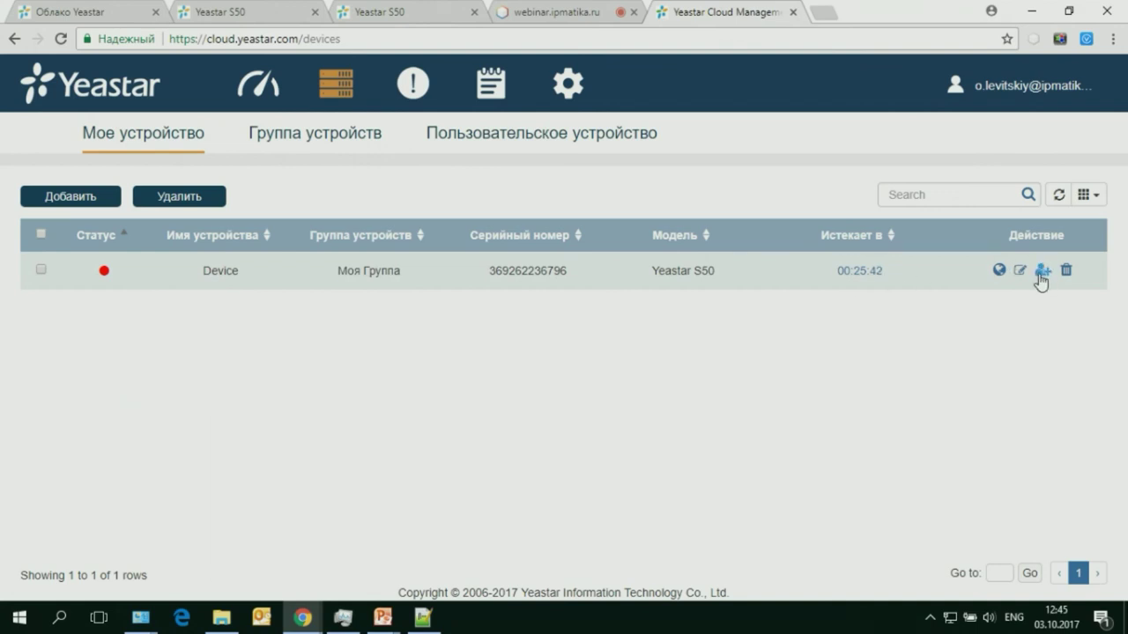
left_click(1042, 273)
left_click(261, 291)
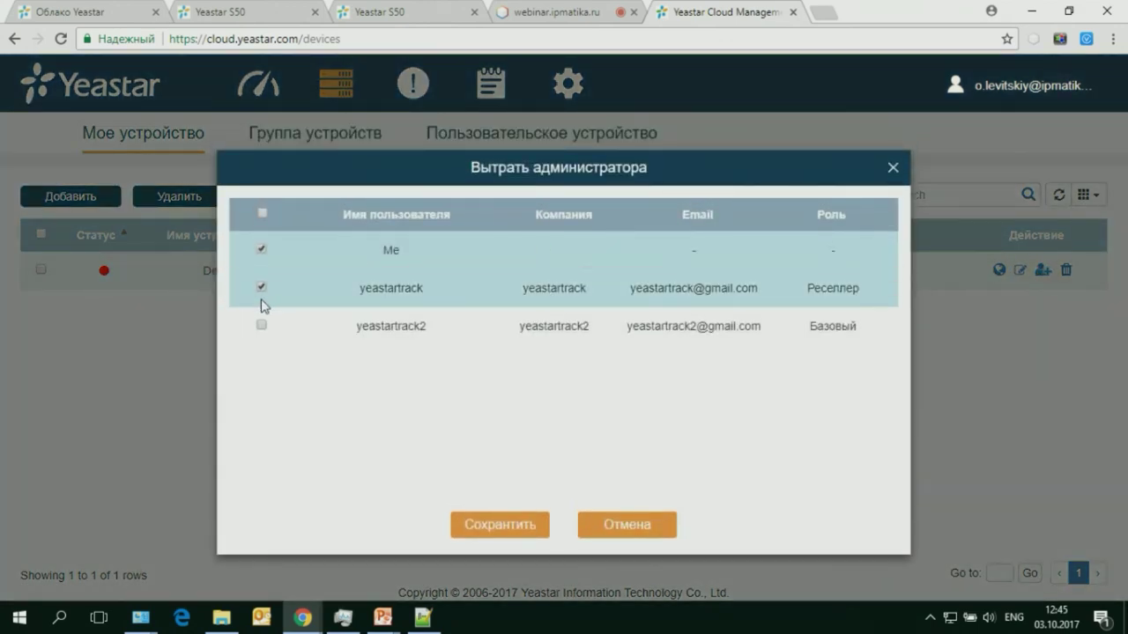
left_click(260, 325)
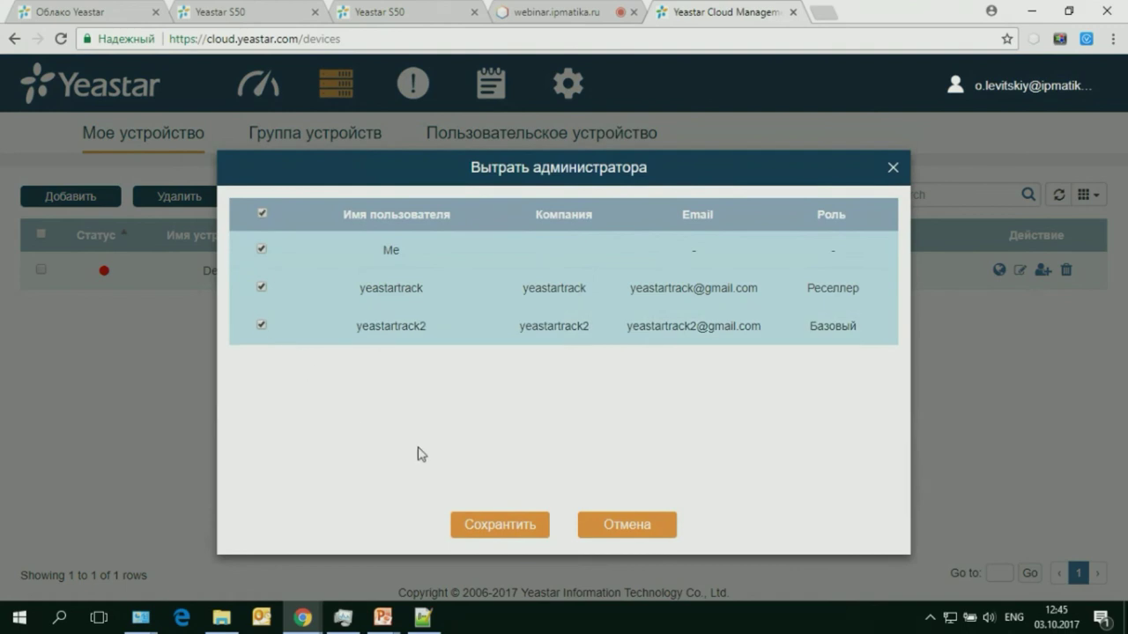
left_click(514, 526)
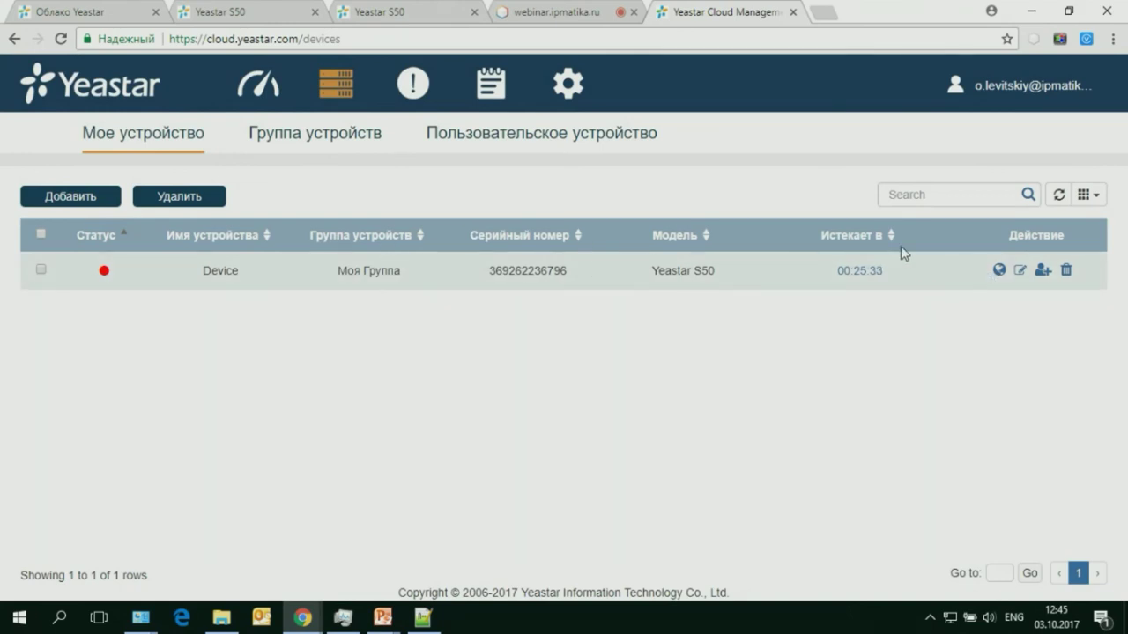
left_click(568, 87)
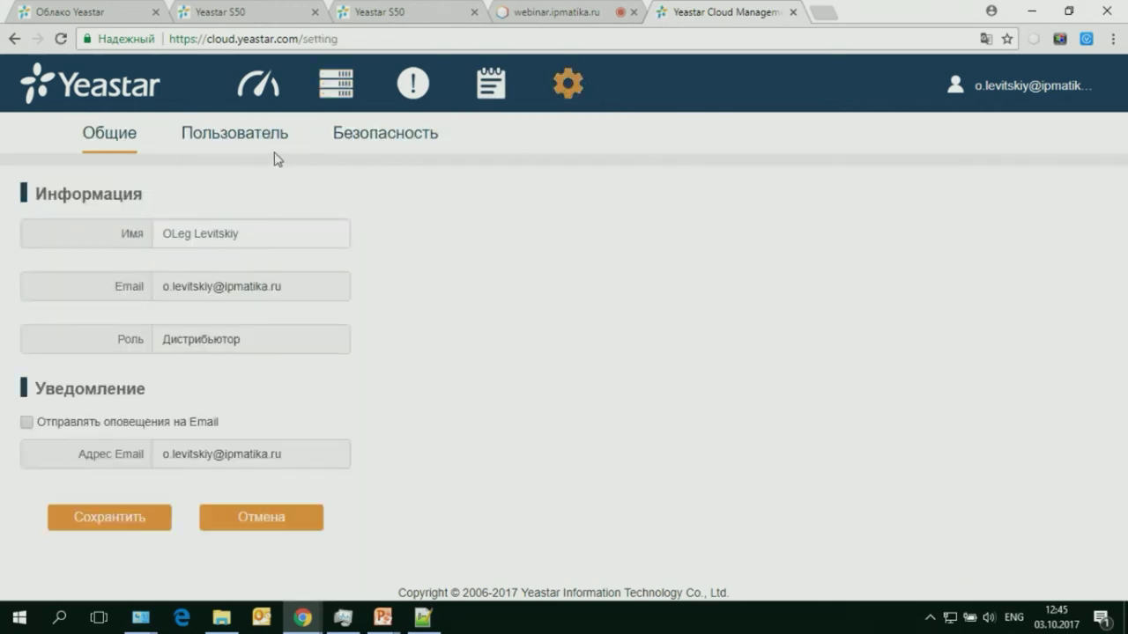
- Show the Пользователь tab listing the two cloud users with Reseller and Basic roles
left_click(262, 144)
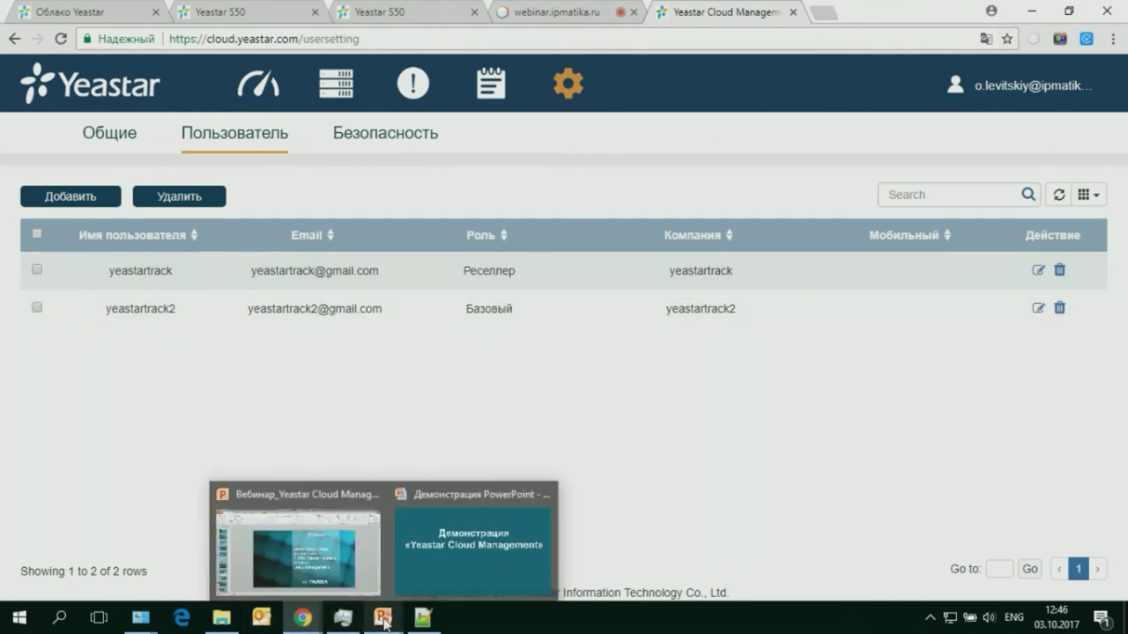
- Present Вебинар_Yeastar_Cloud_Management.pdf from Документы in the webinar room, replacing the shared desktop
left_click(539, 16)
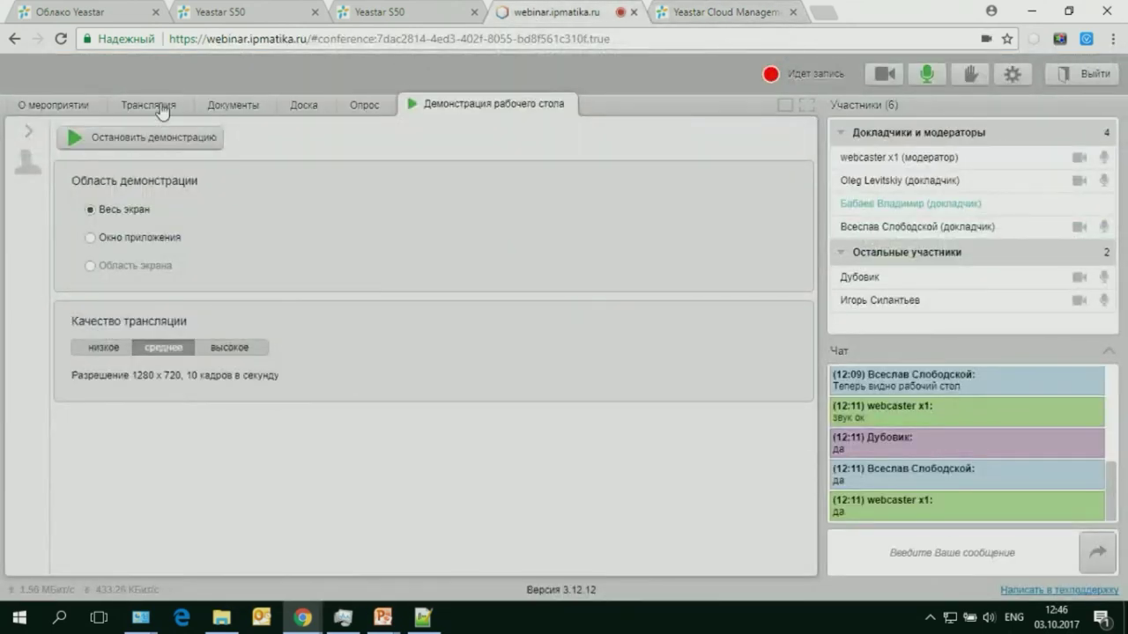
left_click(155, 106)
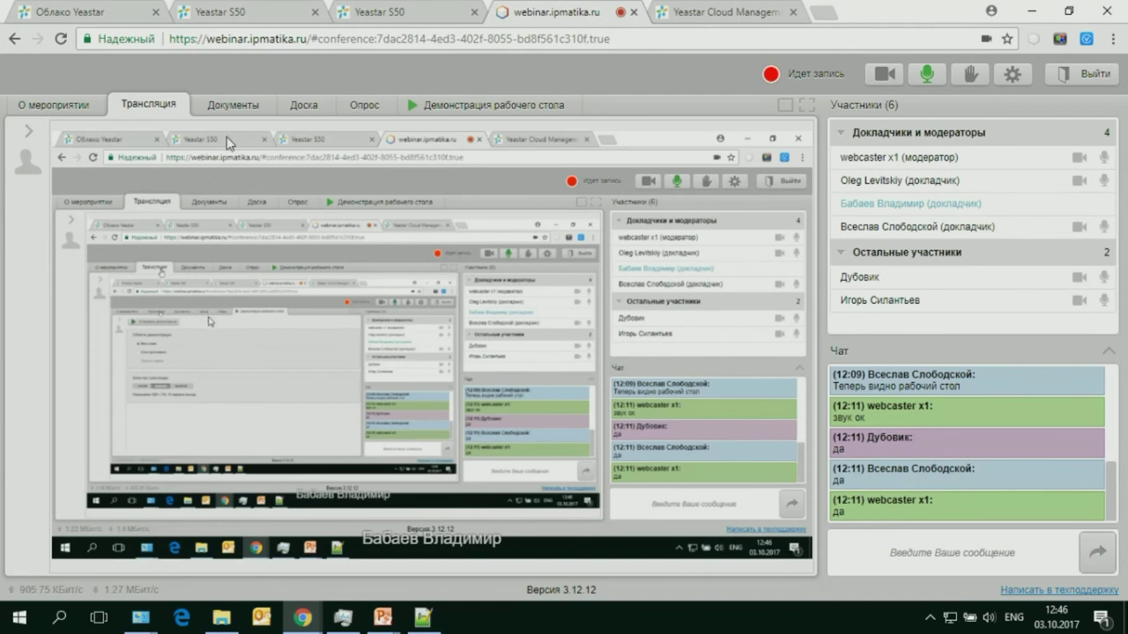
left_click(234, 106)
left_click(294, 113)
left_click(246, 113)
left_click(661, 143)
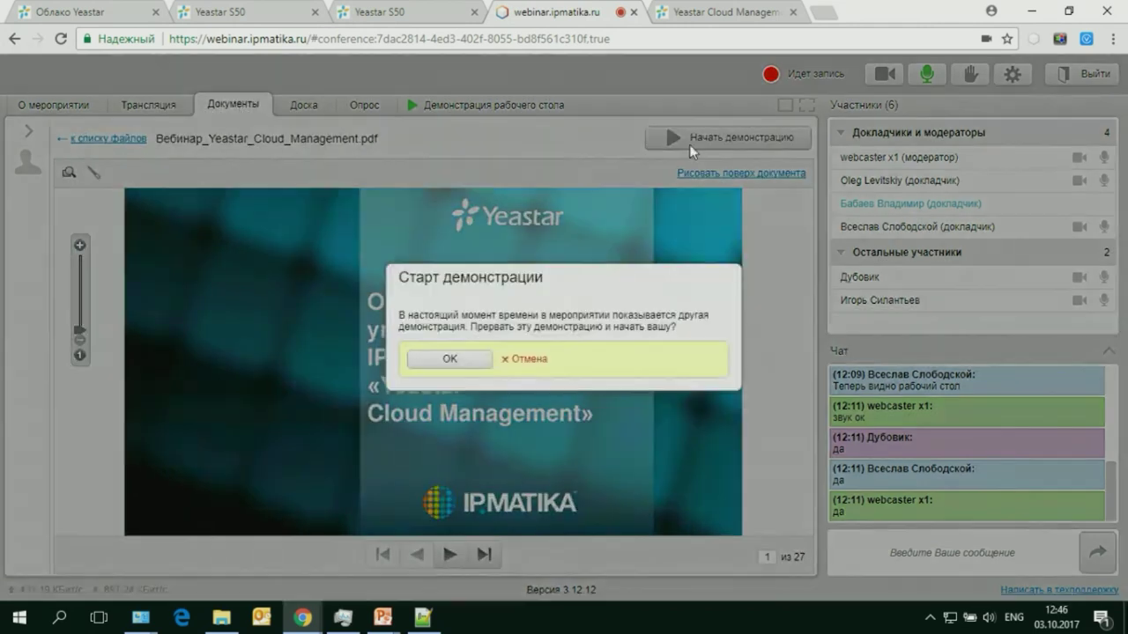
left_click(459, 363)
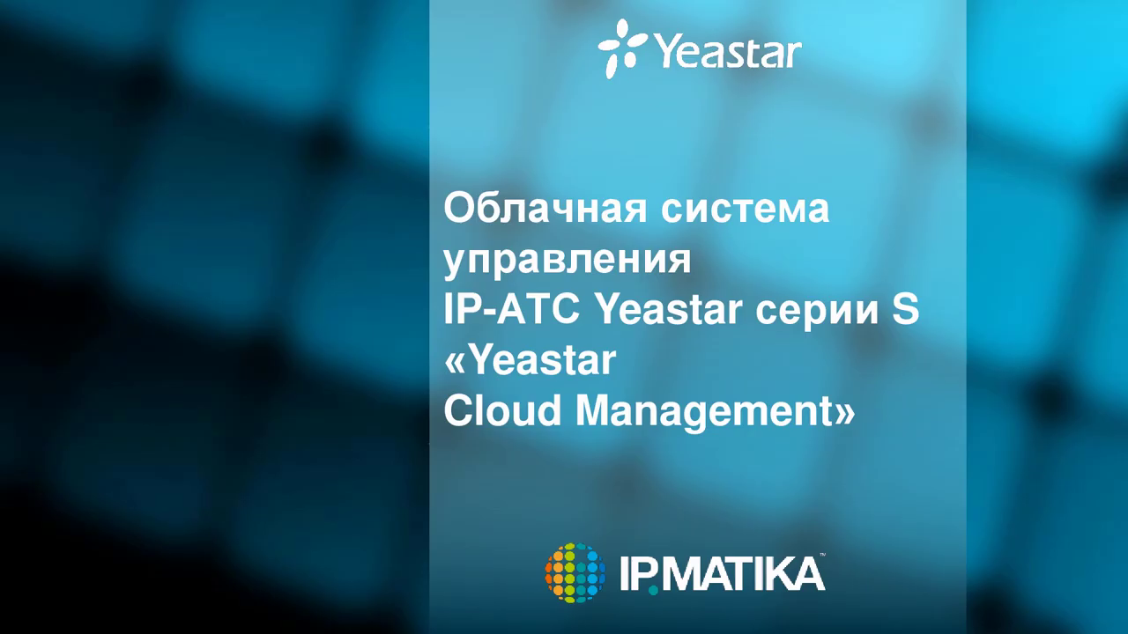
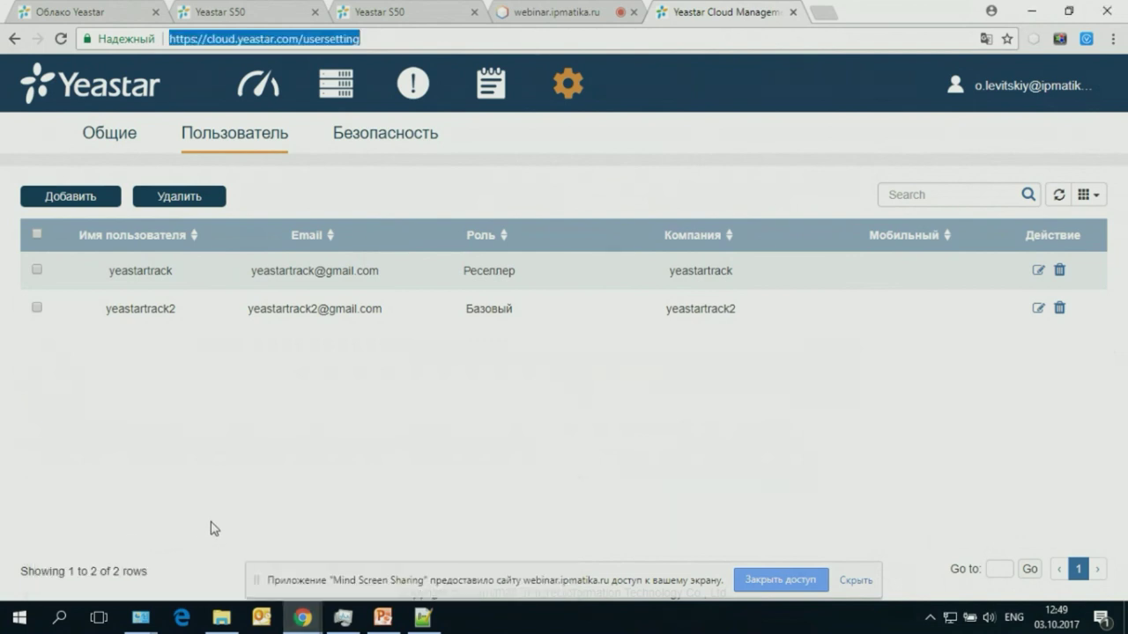
- Minimize the front Chrome window, then dismiss the save-password offer and the screen-sharing bar
left_click(1029, 9)
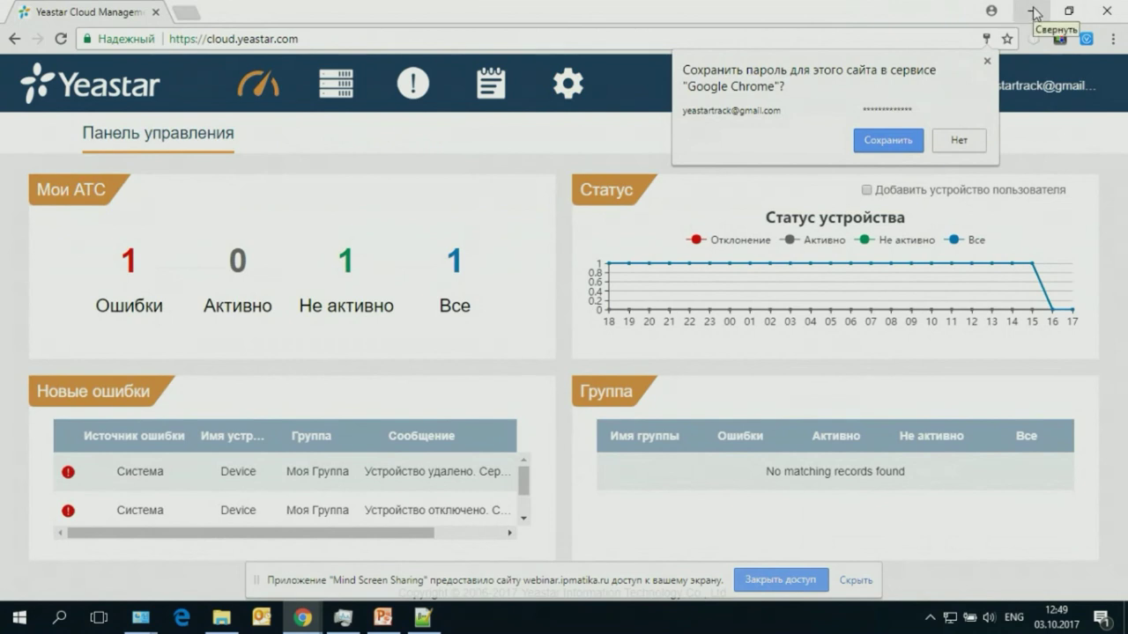
left_click(987, 60)
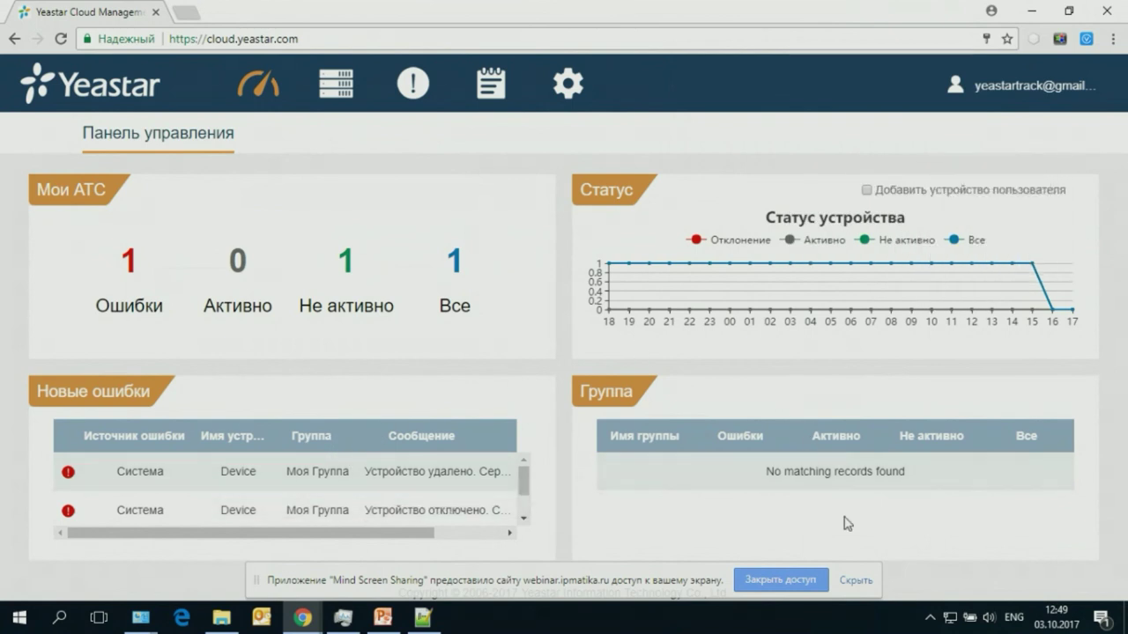
left_click(855, 580)
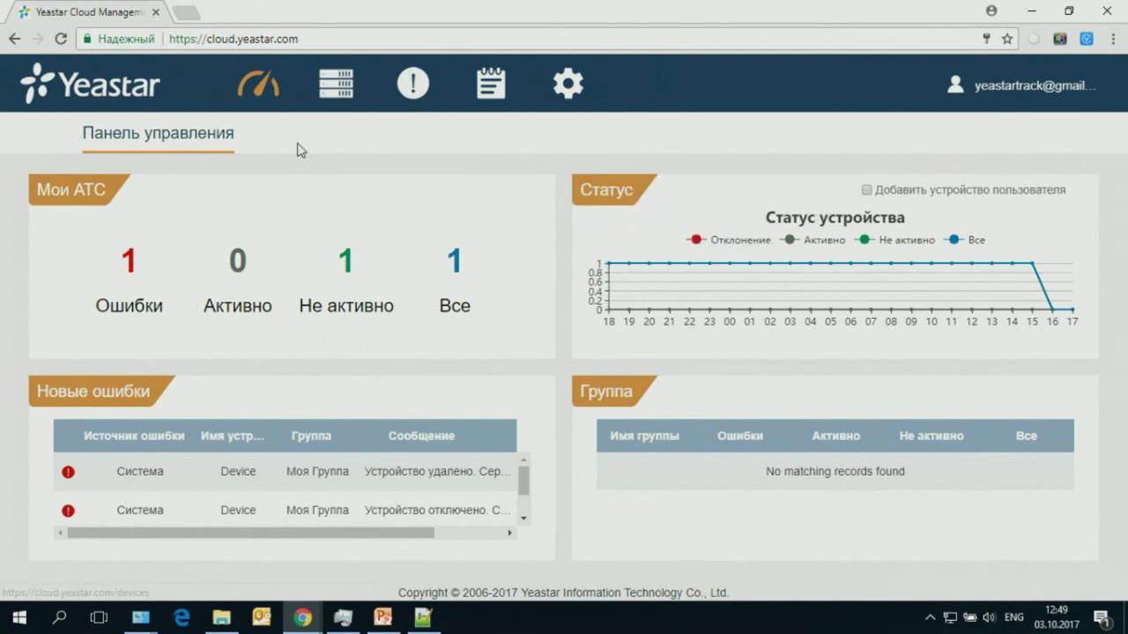
- Open Device's remote login link in a new tab, then return and close the login-time dialog
left_click(327, 99)
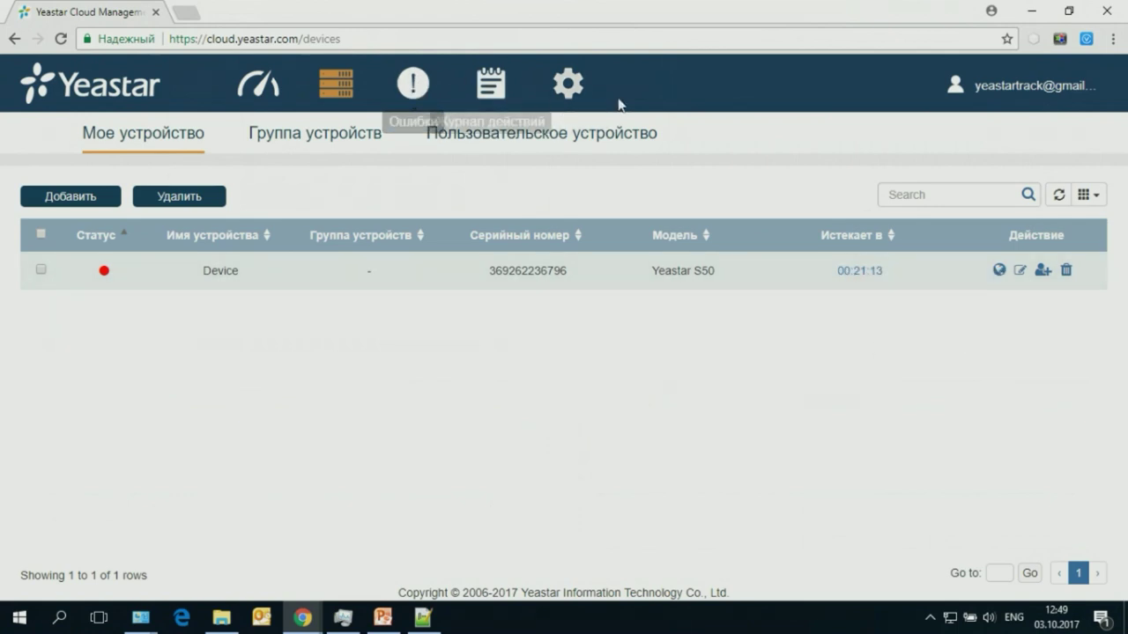
left_click(999, 271)
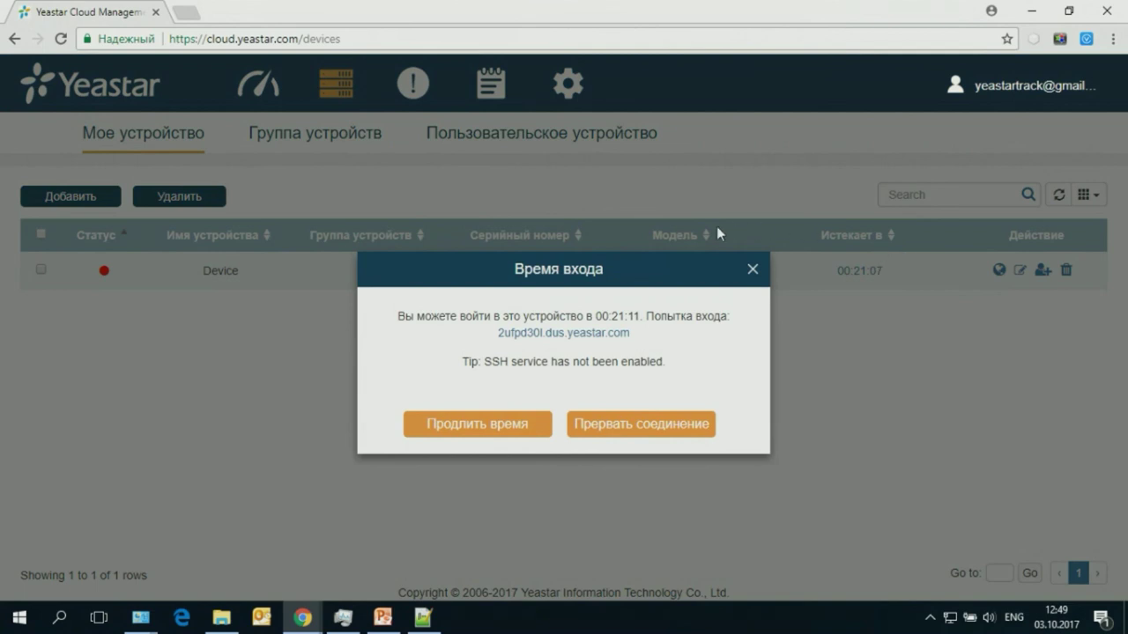
right_click(609, 333)
left_click(657, 349)
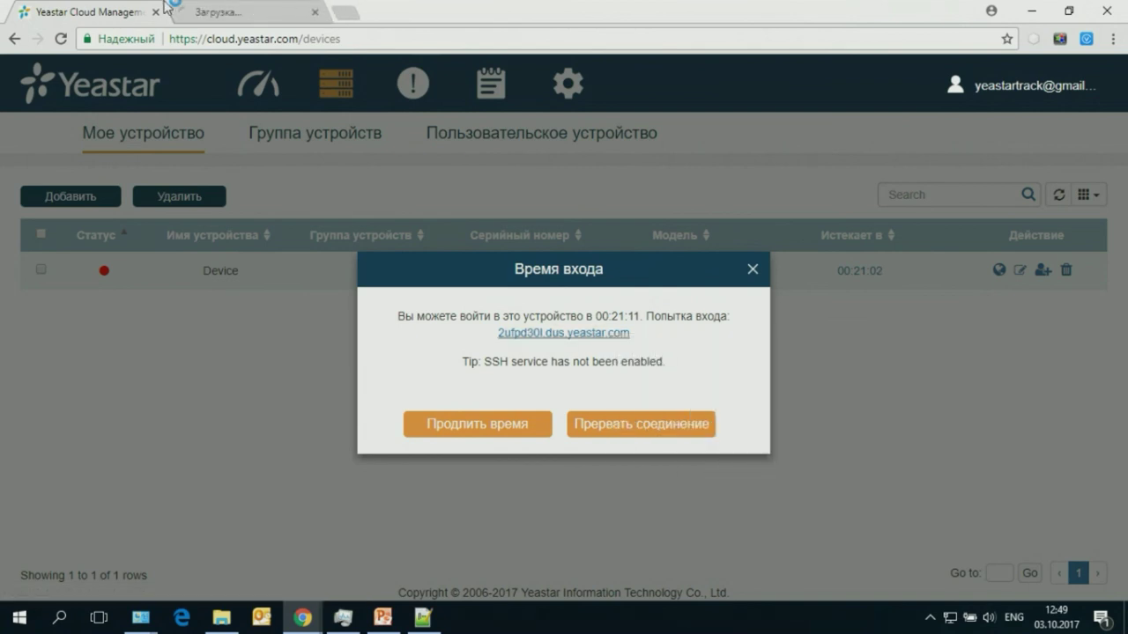
left_click(218, 13)
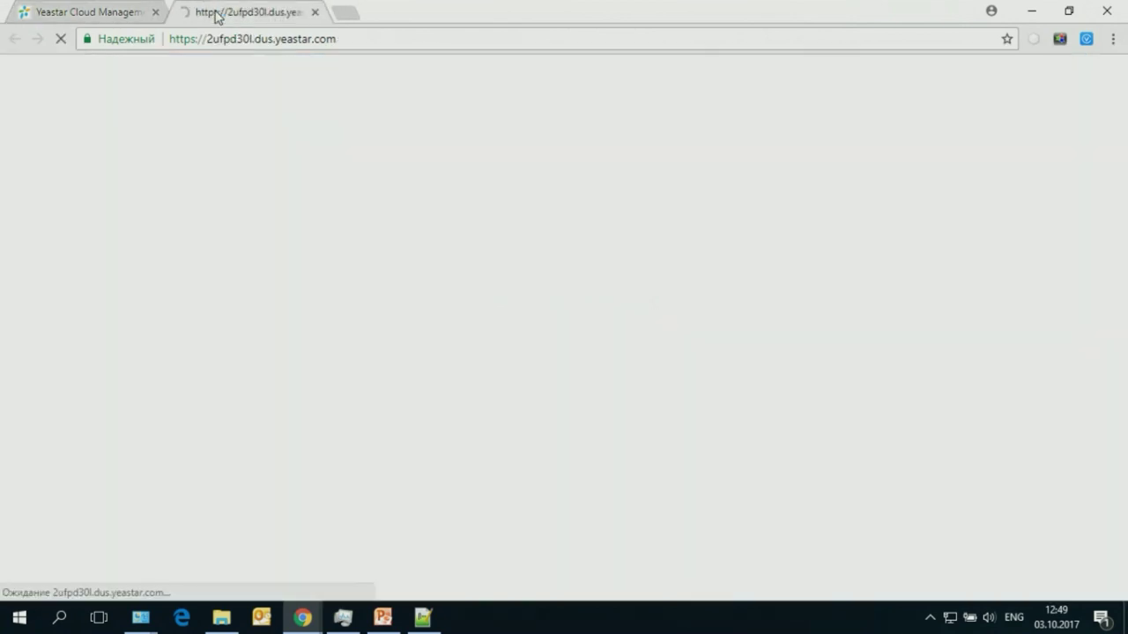
left_click(122, 14)
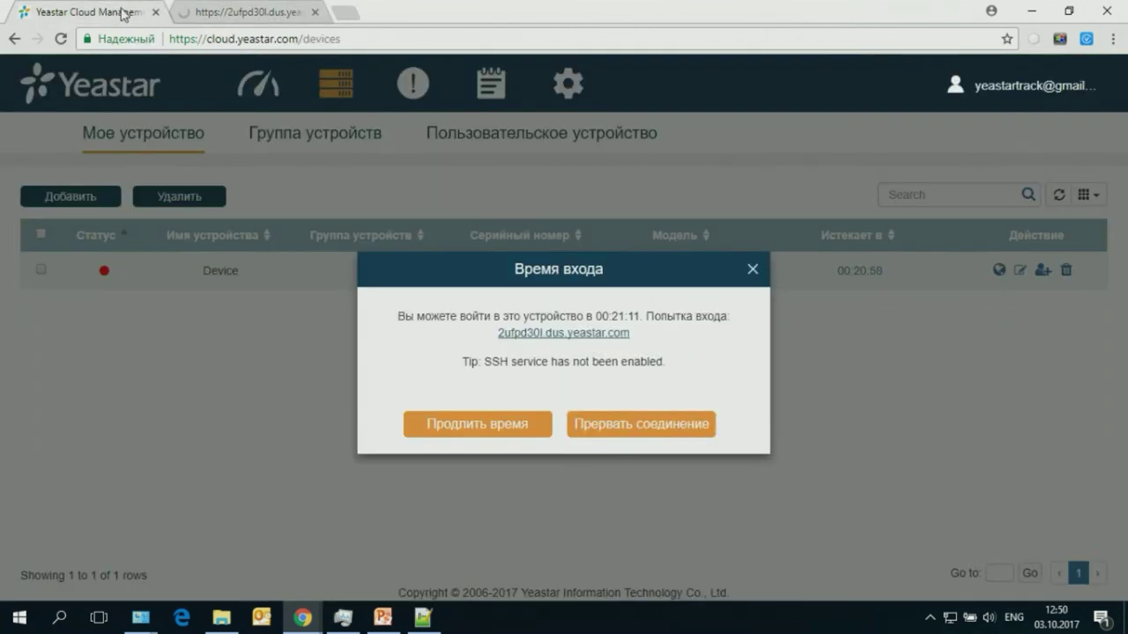
left_click(753, 270)
- Switch between the alarm log and the action log twice, then open the account settings
left_click(411, 95)
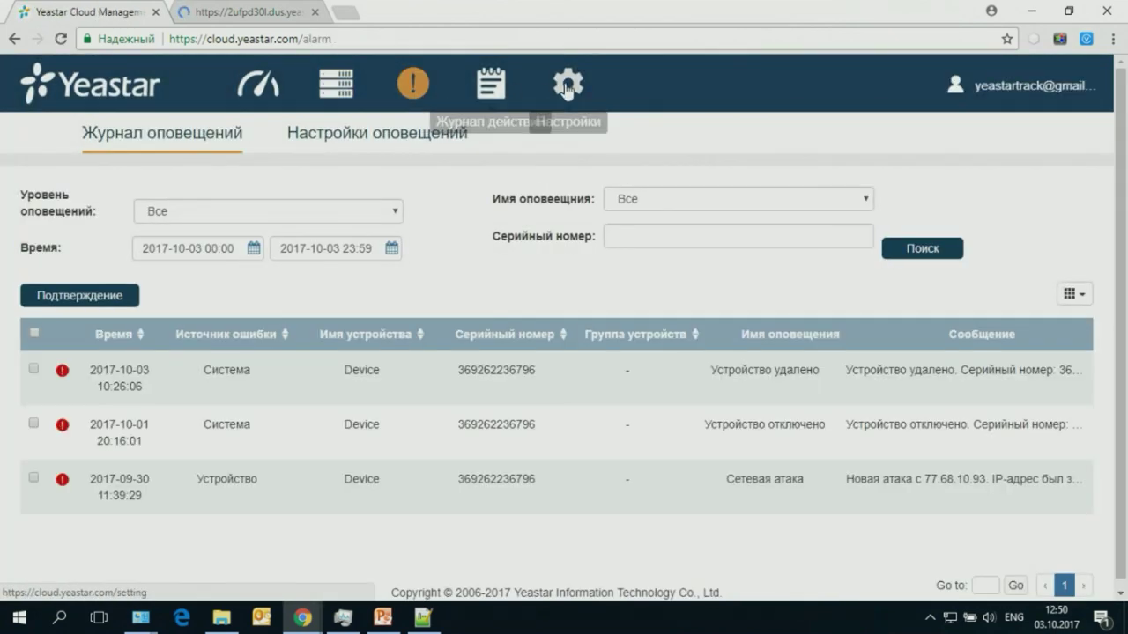
left_click(504, 91)
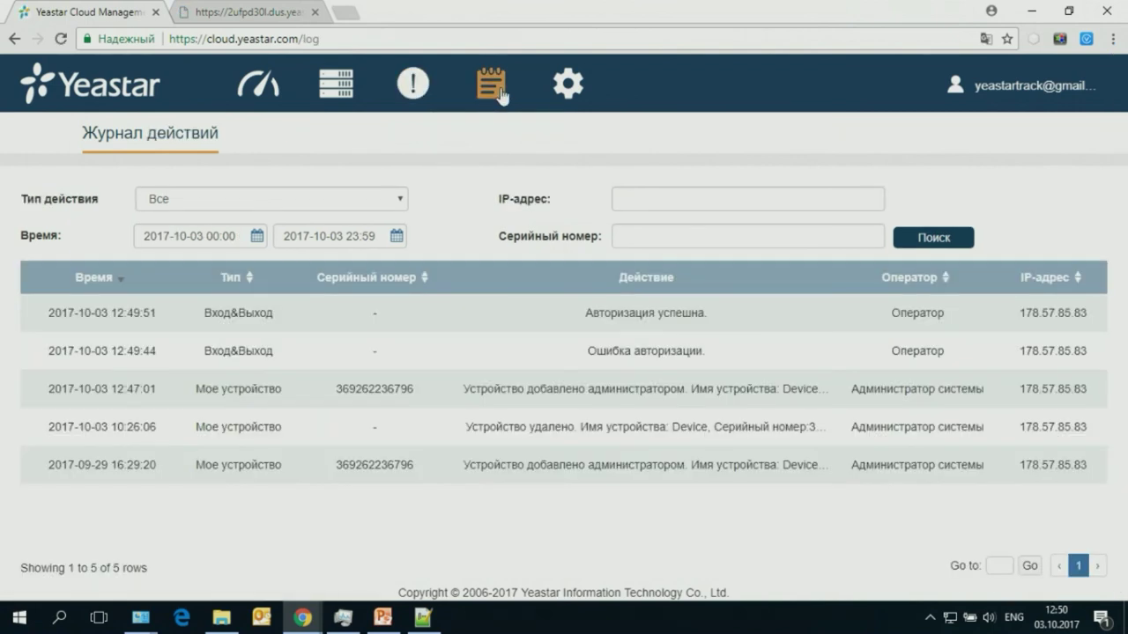
left_click(405, 88)
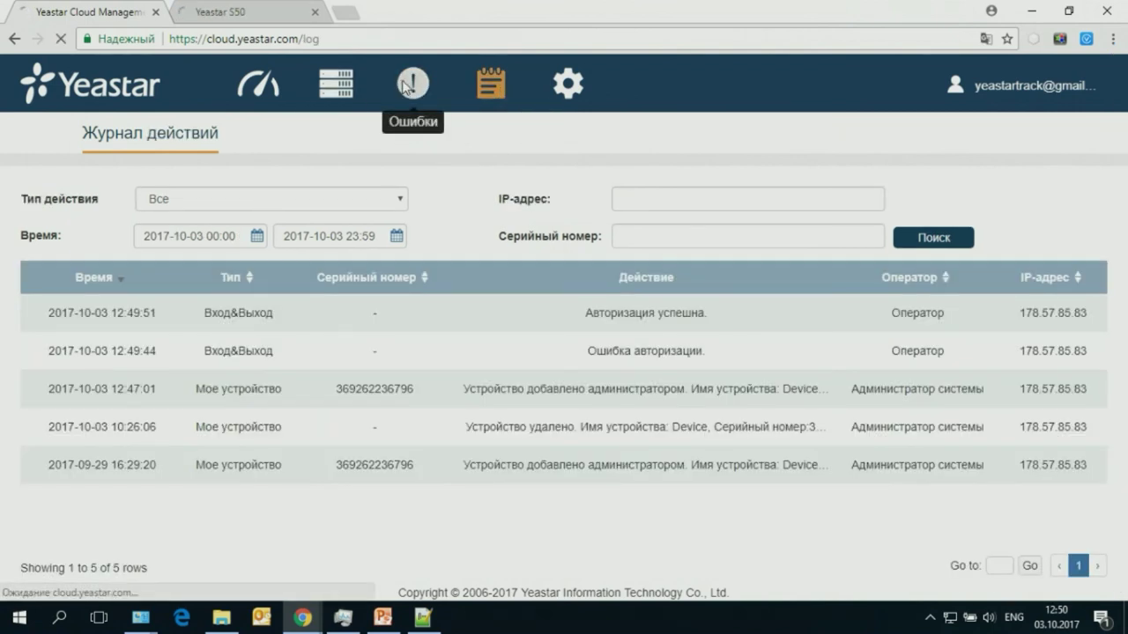
left_click(488, 86)
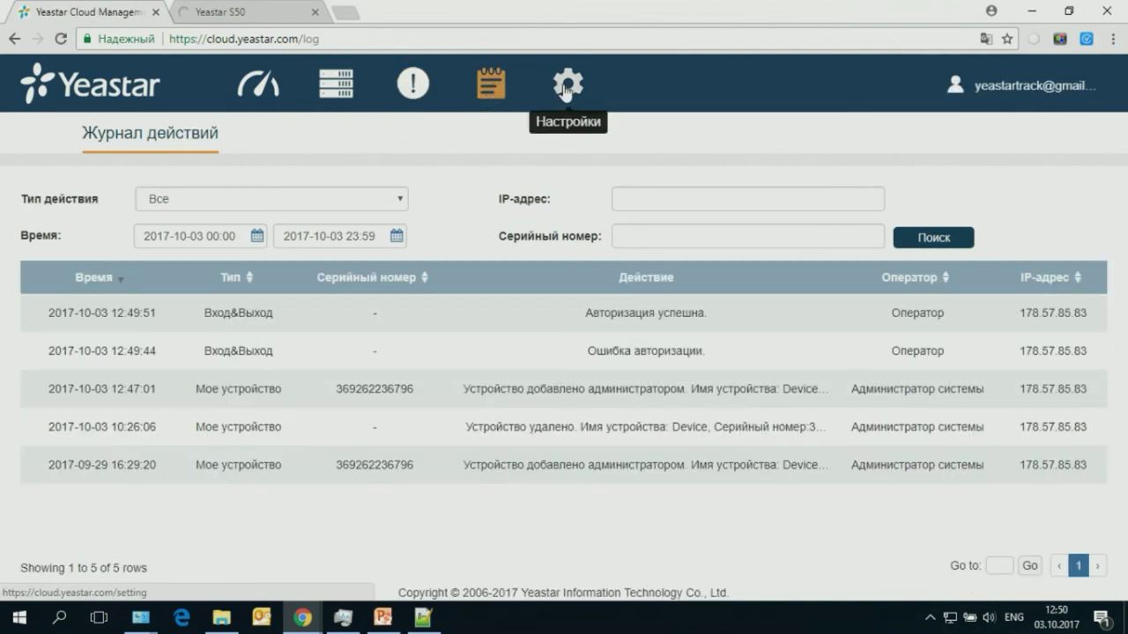
left_click(565, 88)
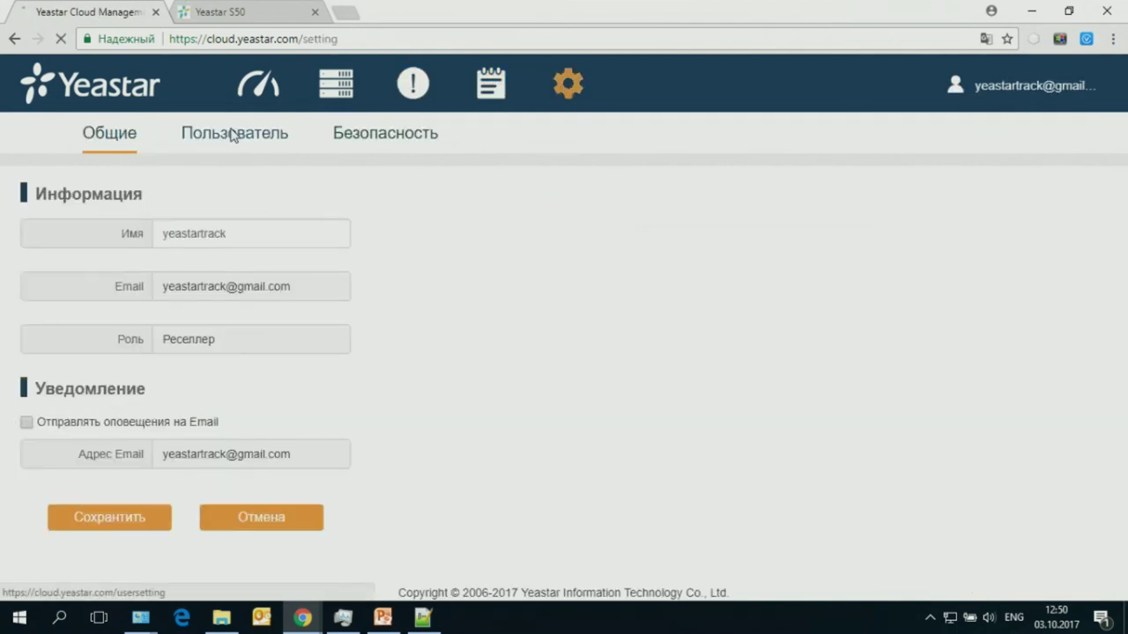
- Open the empty Пользователь list and inspect the add-user form, whose only role is Базовый, without saving
left_click(232, 135)
left_click(93, 194)
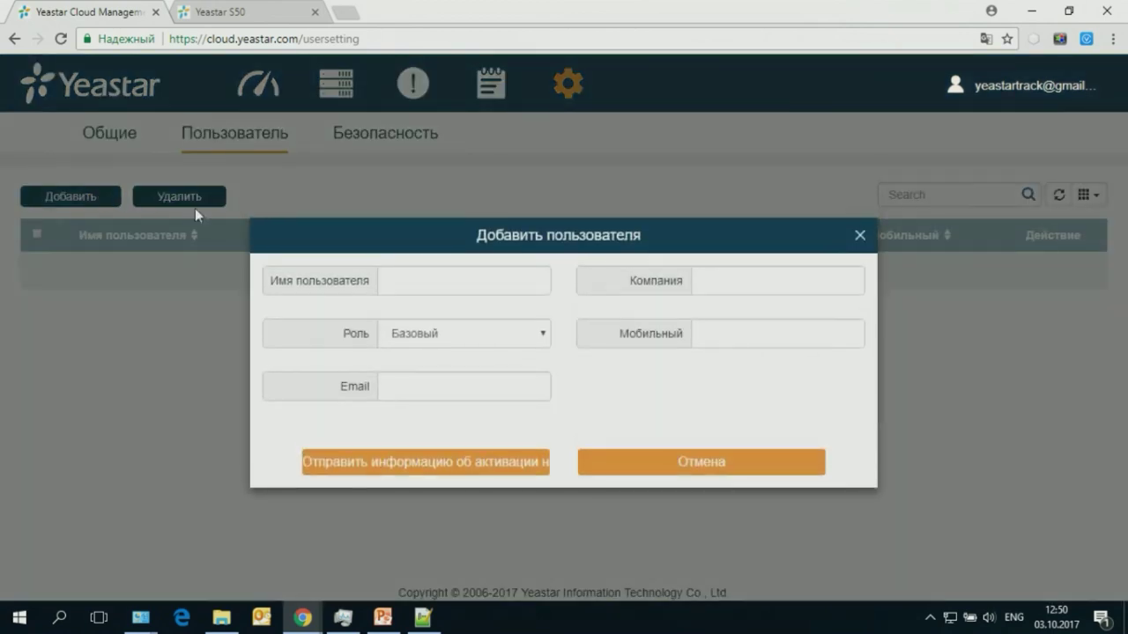
left_click(546, 334)
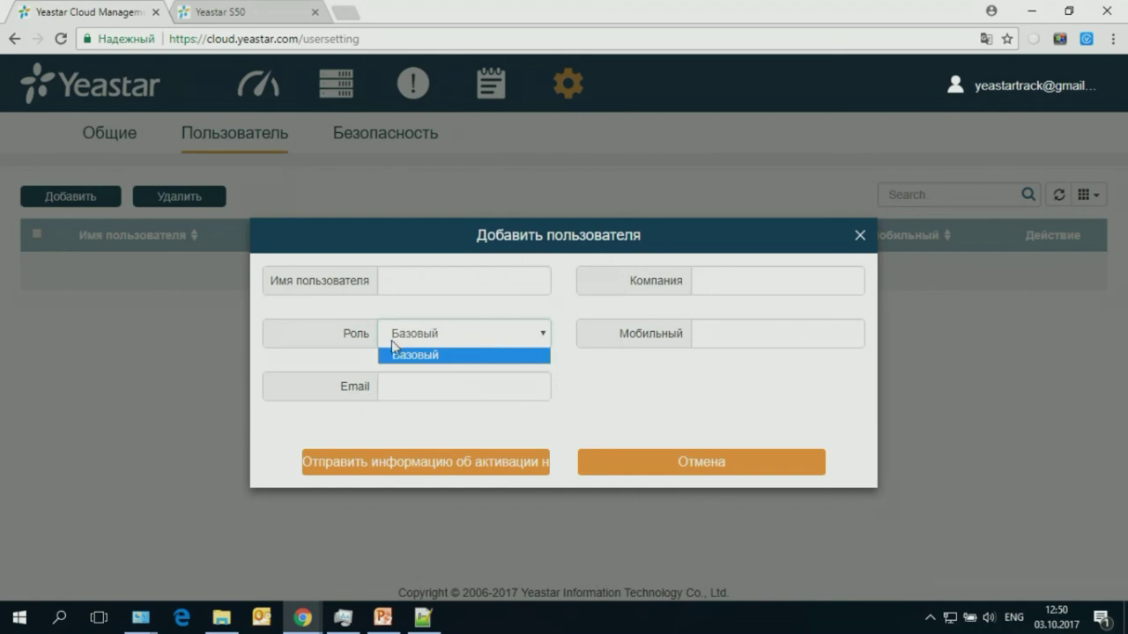
left_click(483, 334)
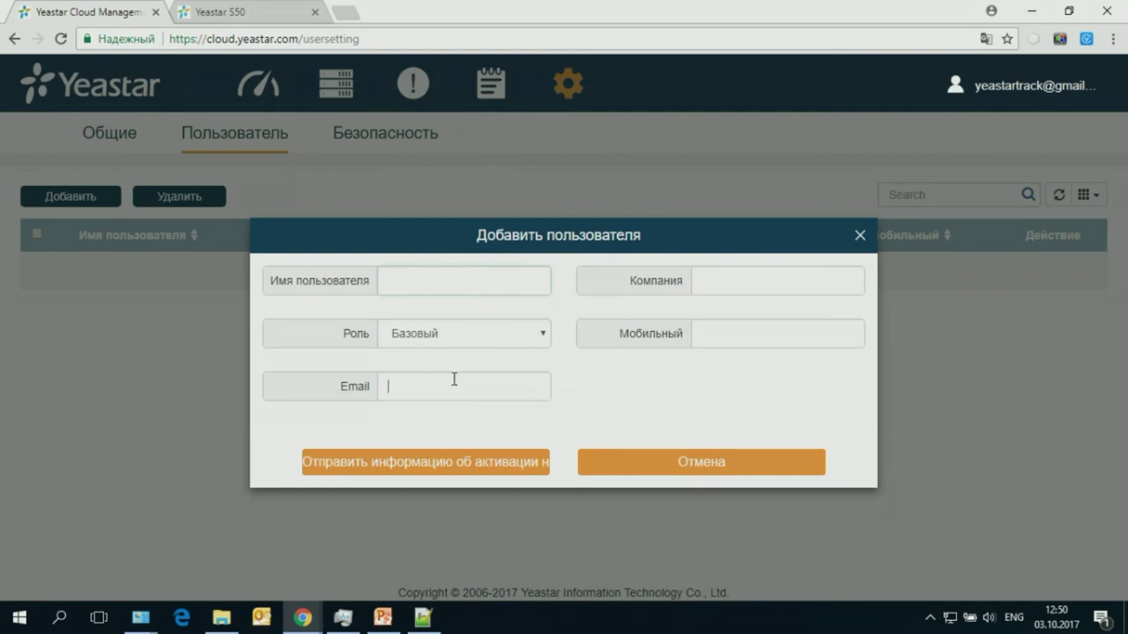
left_click(757, 290)
left_click(752, 342)
left_click(860, 236)
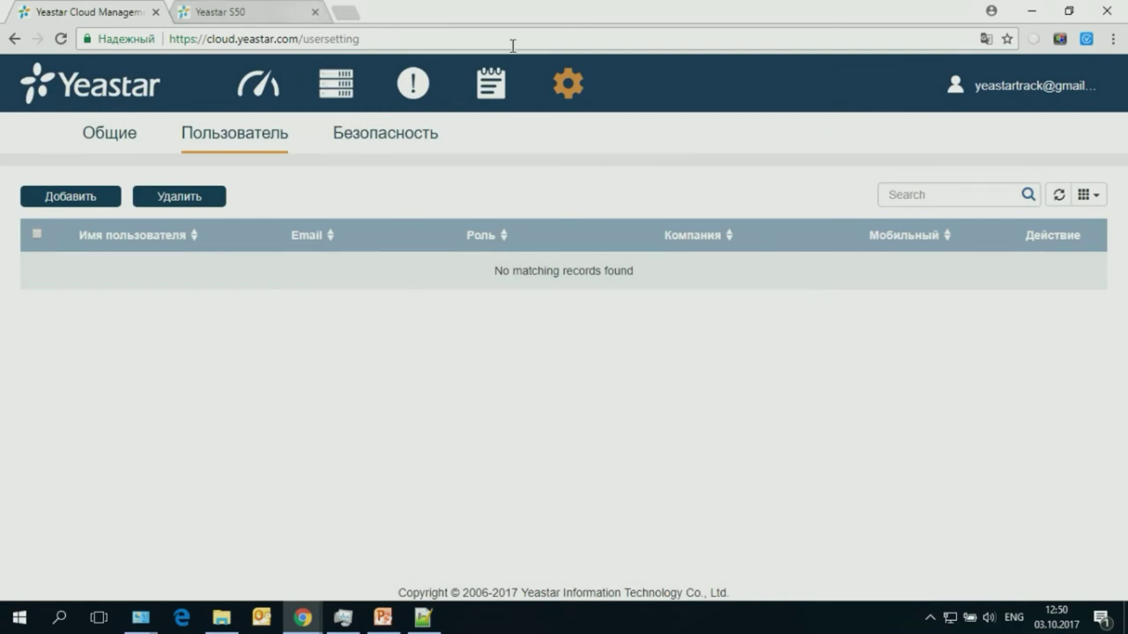
- Sign out through the account menu's Выход and confirm with Да
left_click(1044, 95)
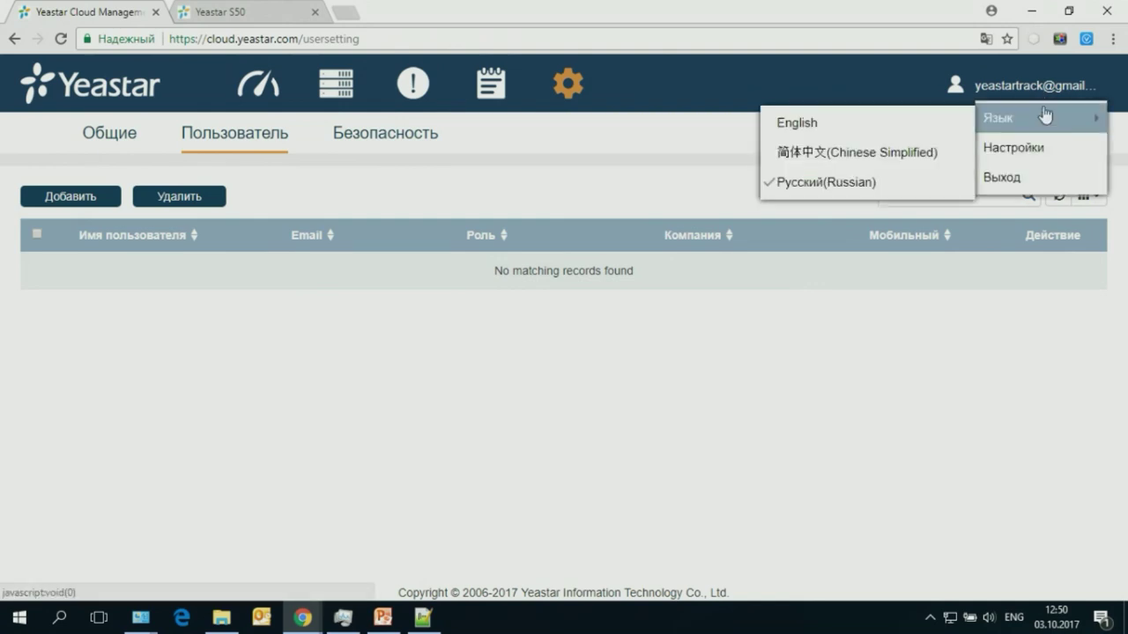
left_click(1022, 177)
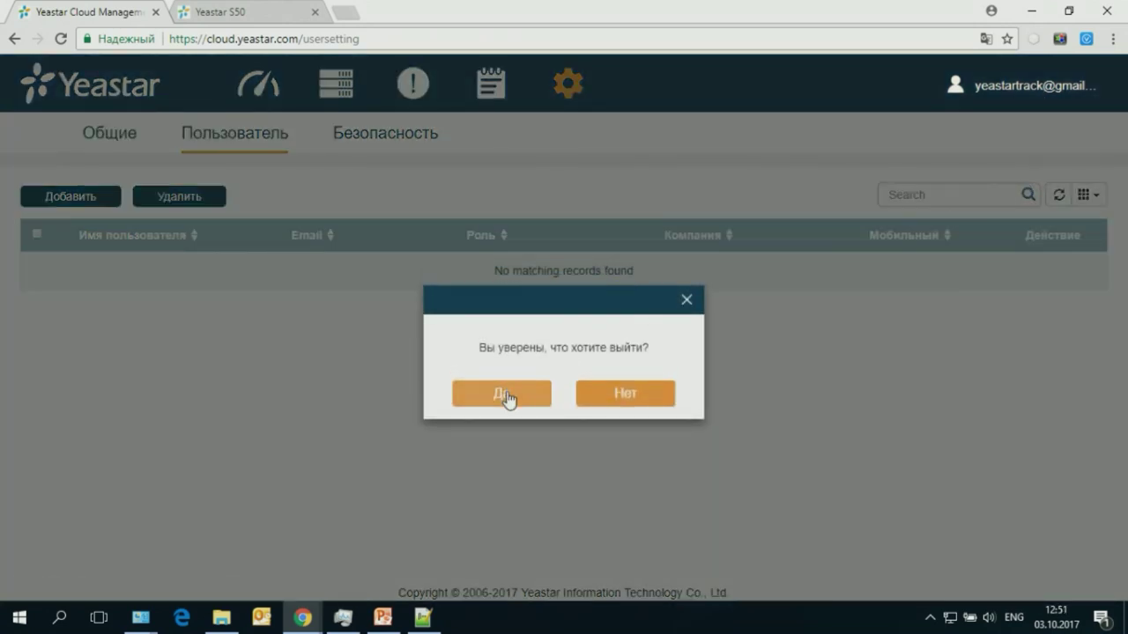
left_click(507, 393)
- Sign in with the second user's e-mail and password
left_click(511, 361)
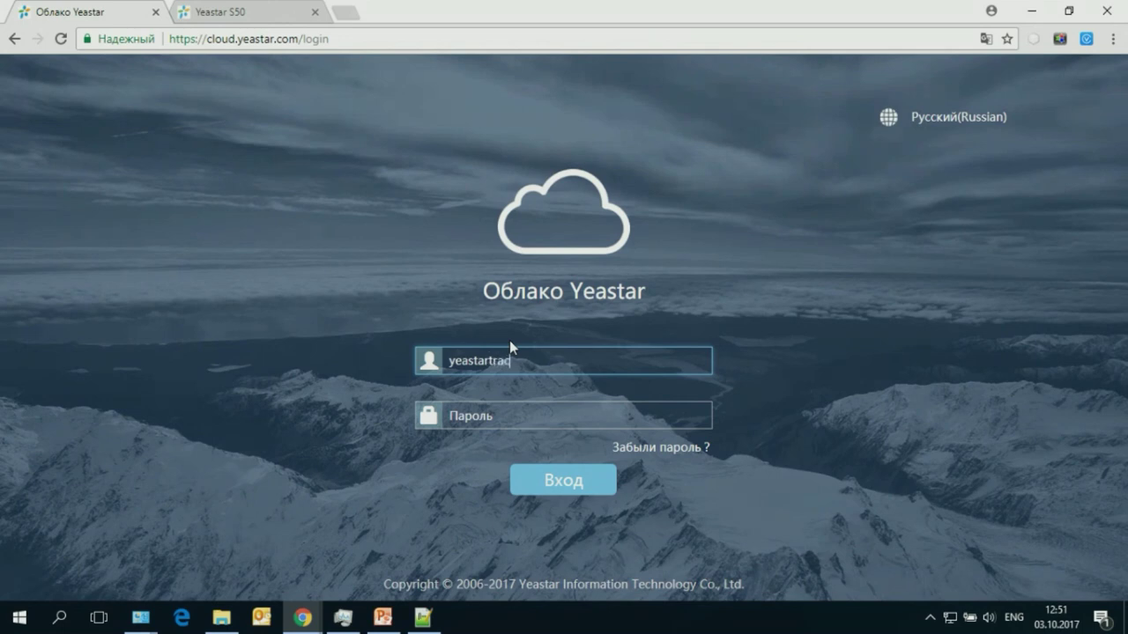
left_click(513, 415)
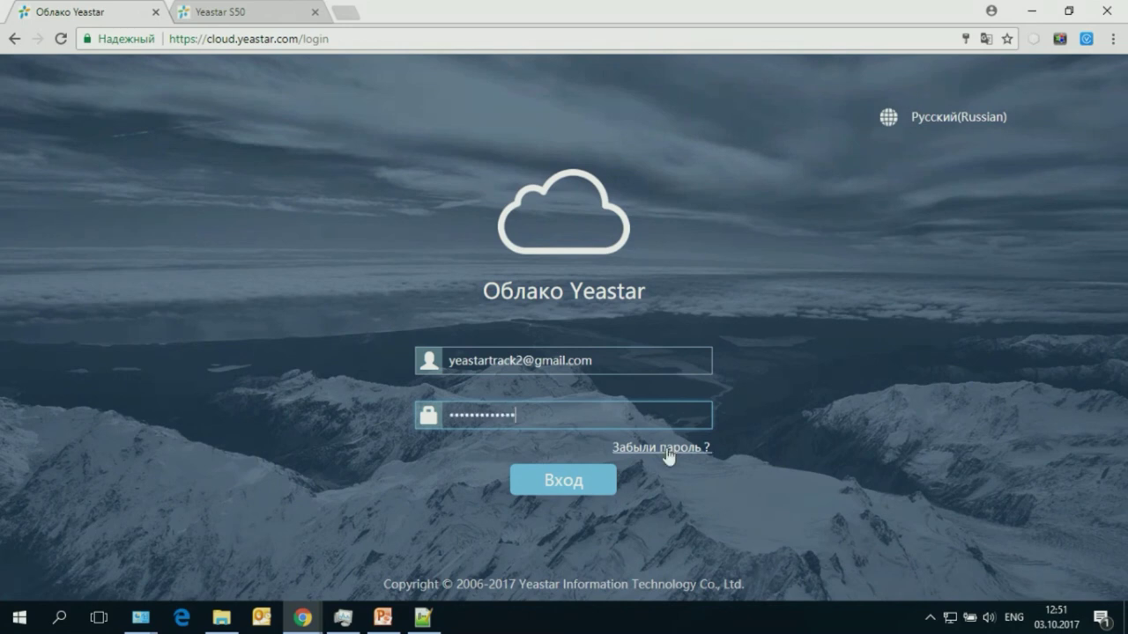
left_click(595, 490)
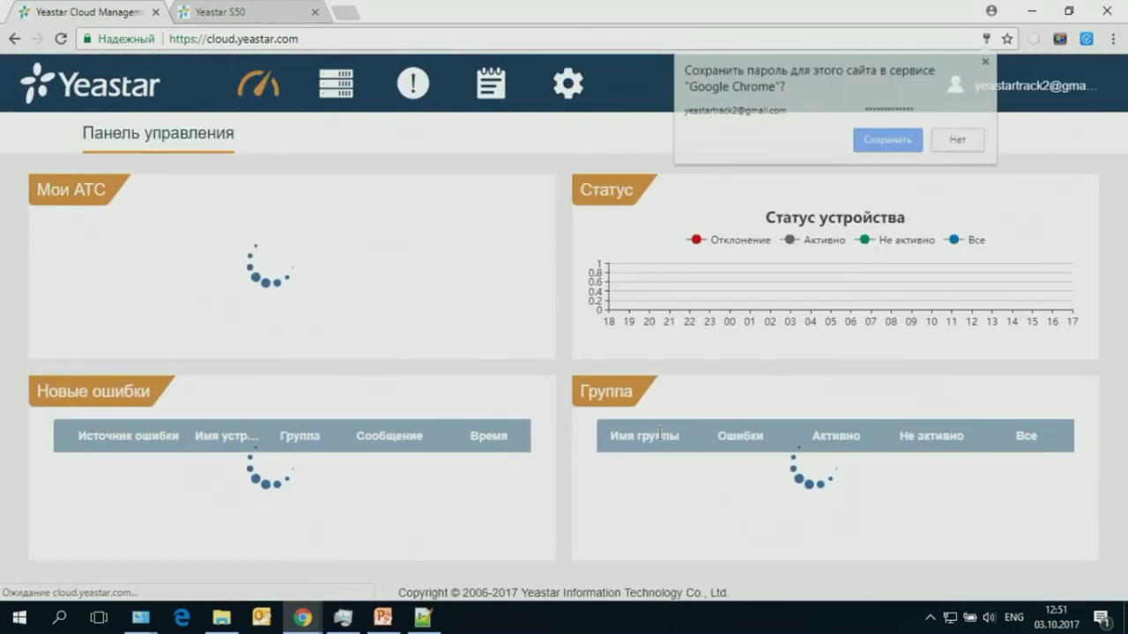
- Dismiss the password offer and Device's login-time notice, then check the empty Группа устройств list
left_click(987, 61)
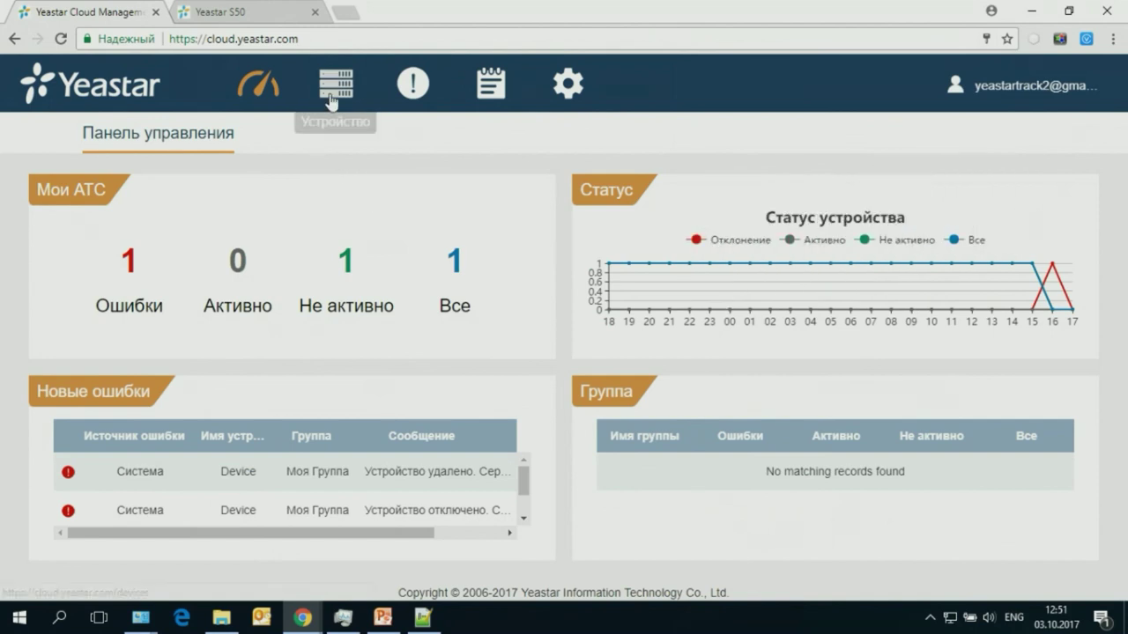
left_click(336, 86)
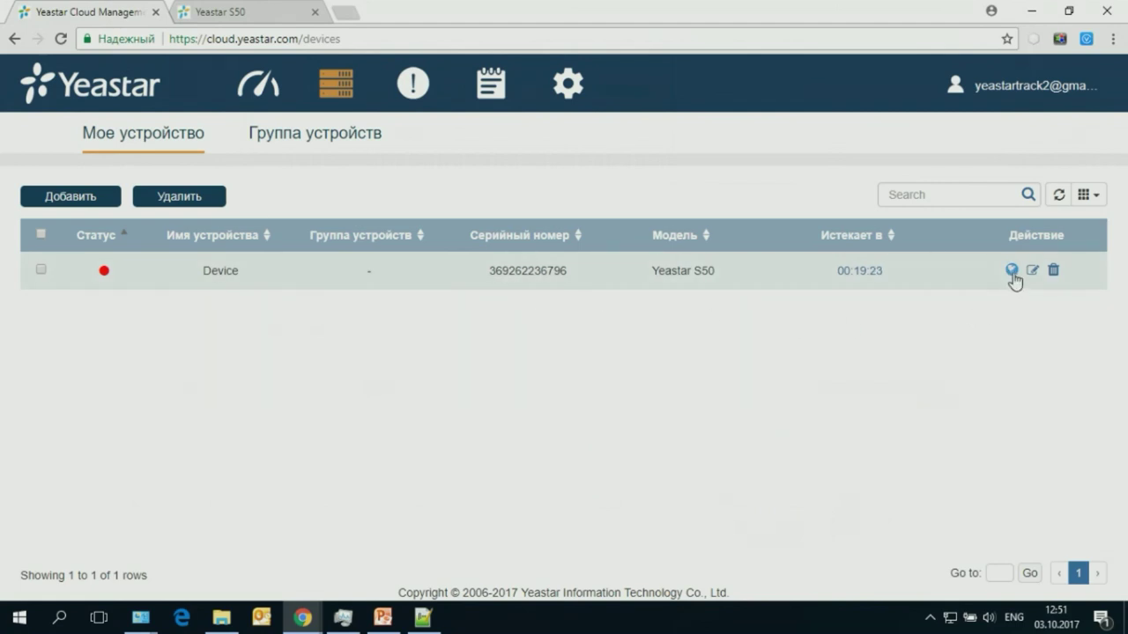
left_click(1012, 270)
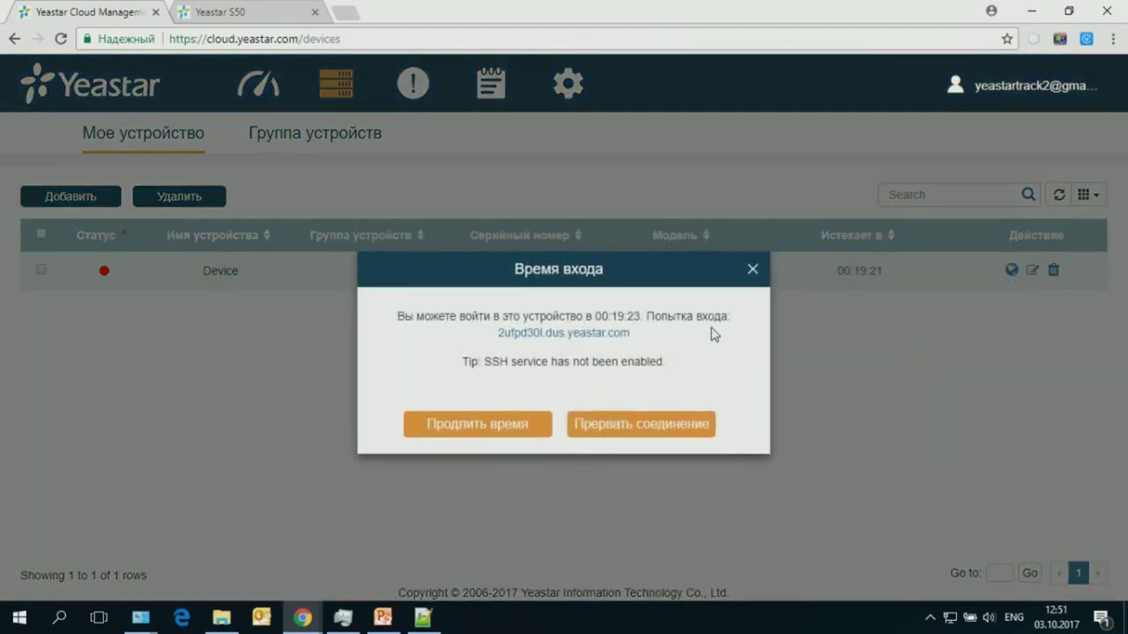
left_click(752, 270)
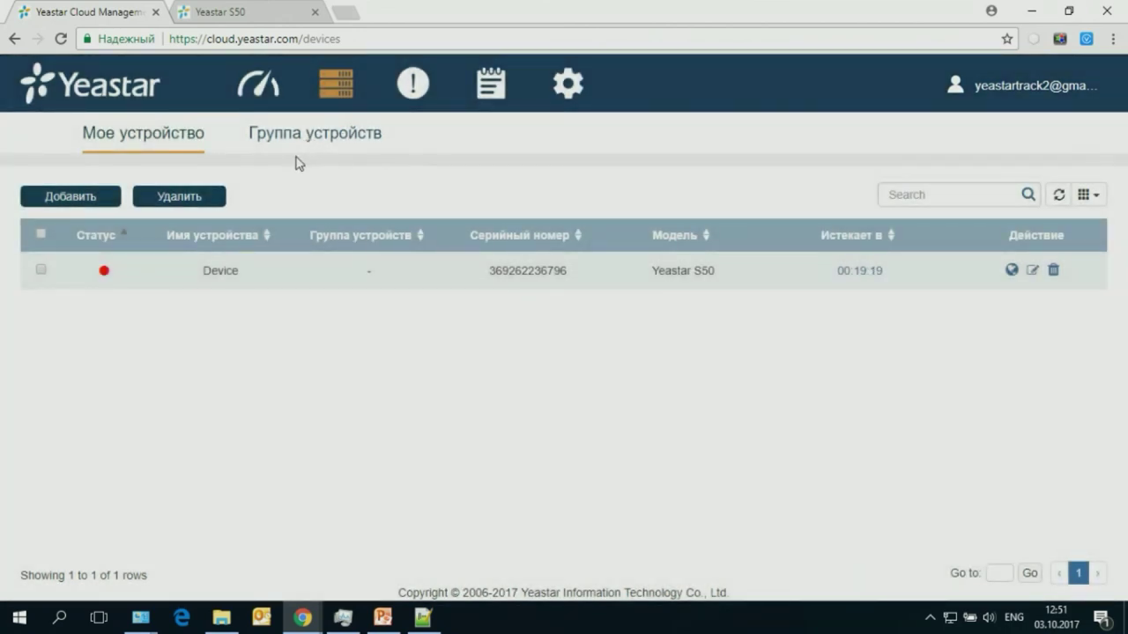
left_click(309, 138)
left_click(101, 141)
- Add a device group named 'Моя Группа', switching the keyboard to Russian to type the name
left_click(299, 136)
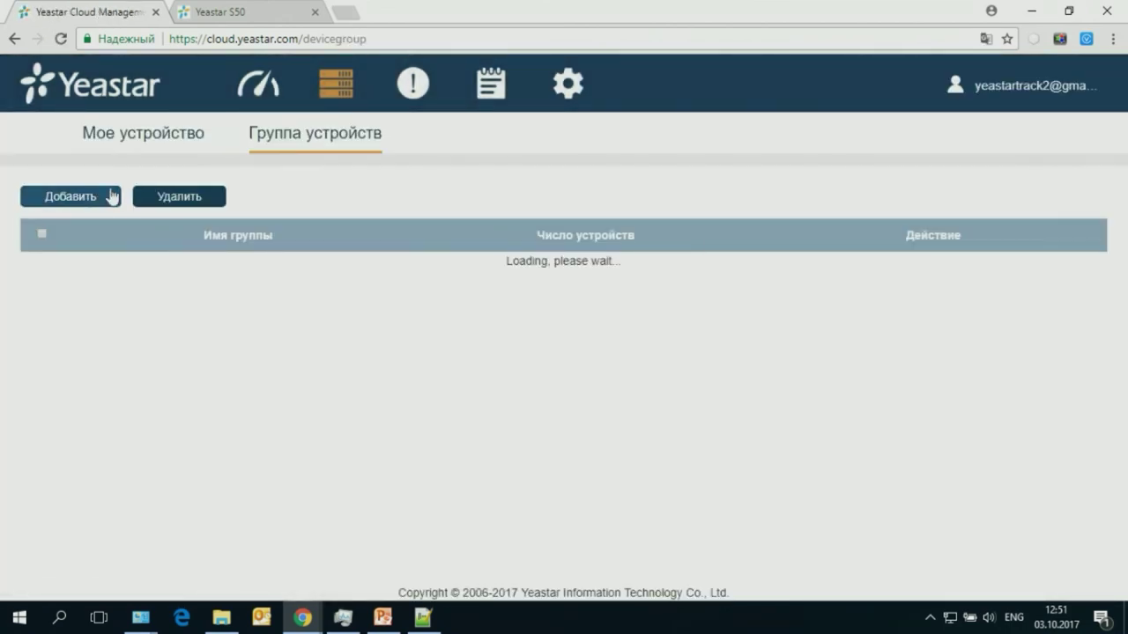
left_click(102, 197)
left_click(570, 322)
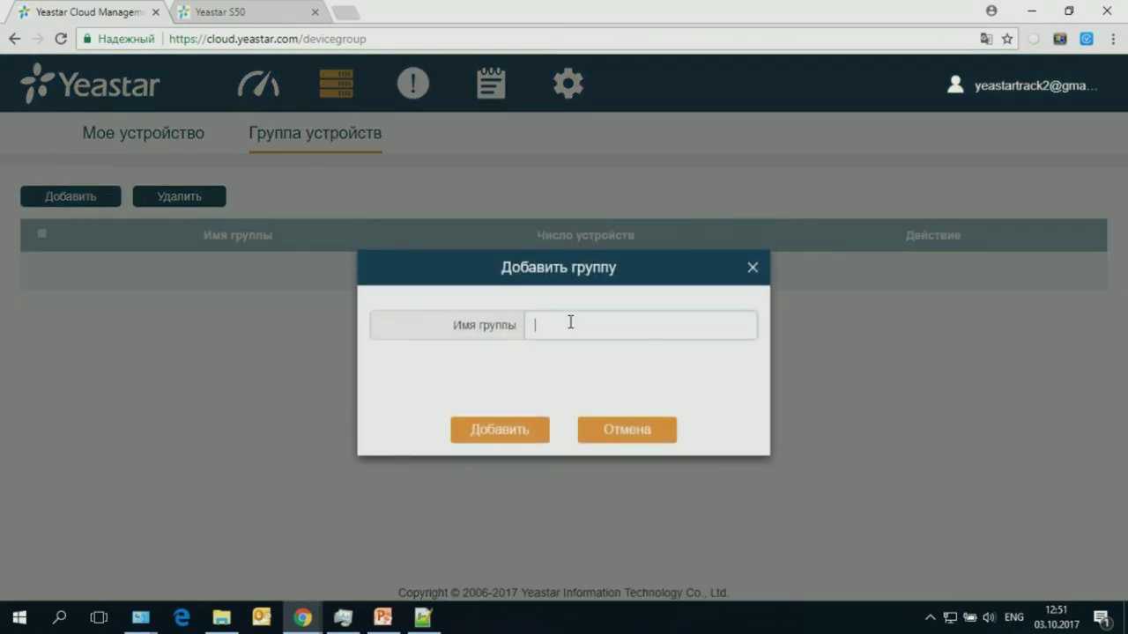
type("Vjz Uhevvf")
left_click_drag(647, 320, 473, 326)
key("alt+shift")
type("М")
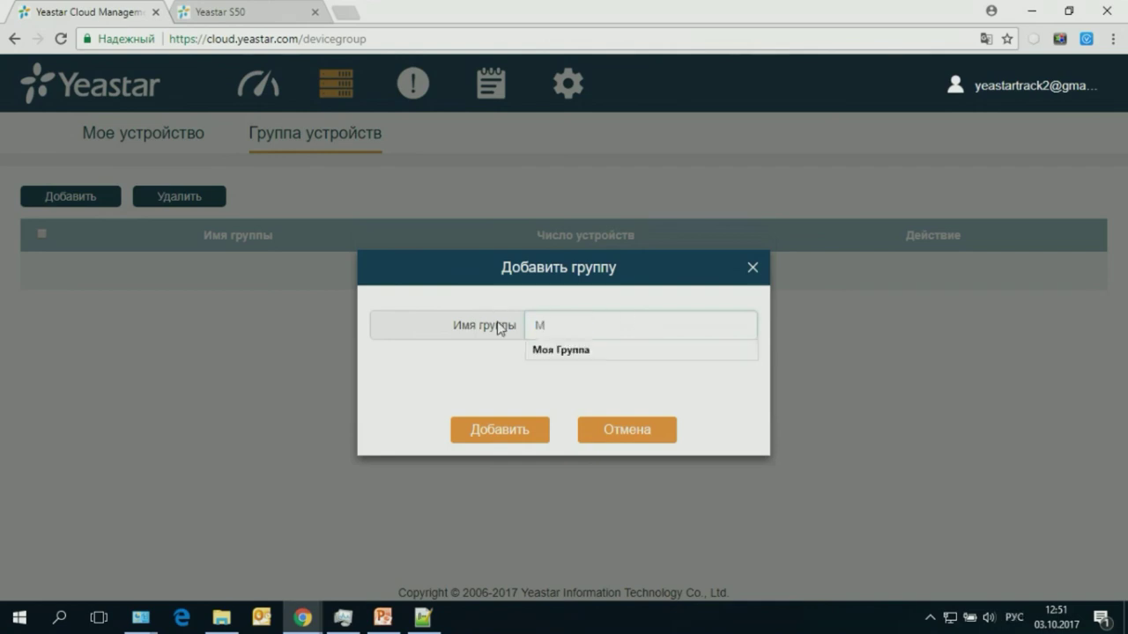
left_click(588, 349)
left_click(507, 427)
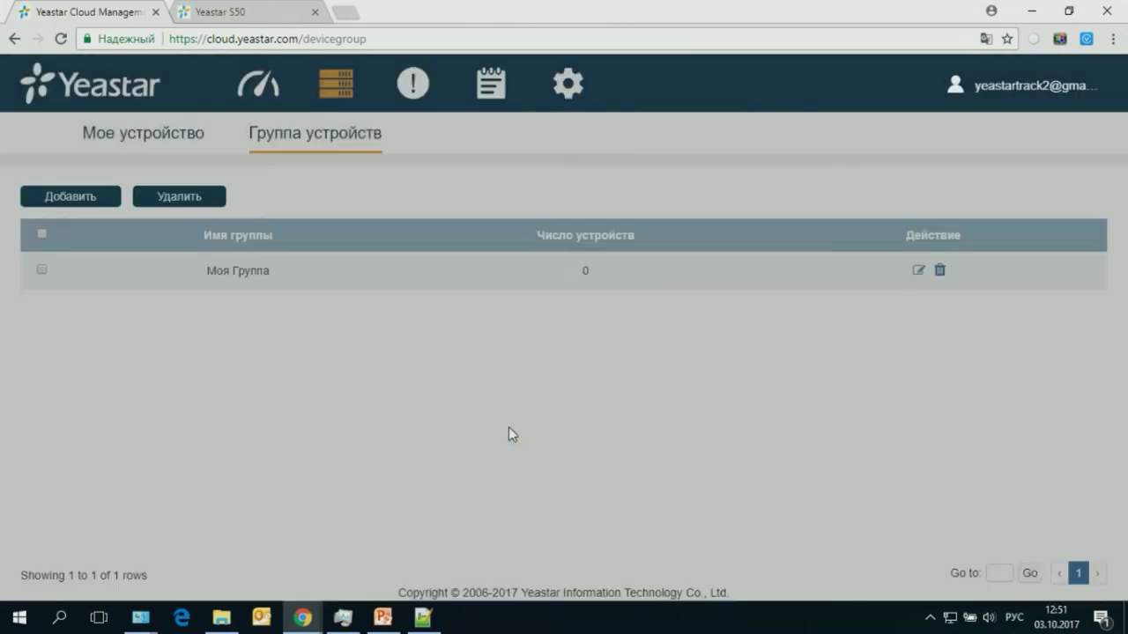
left_click(917, 270)
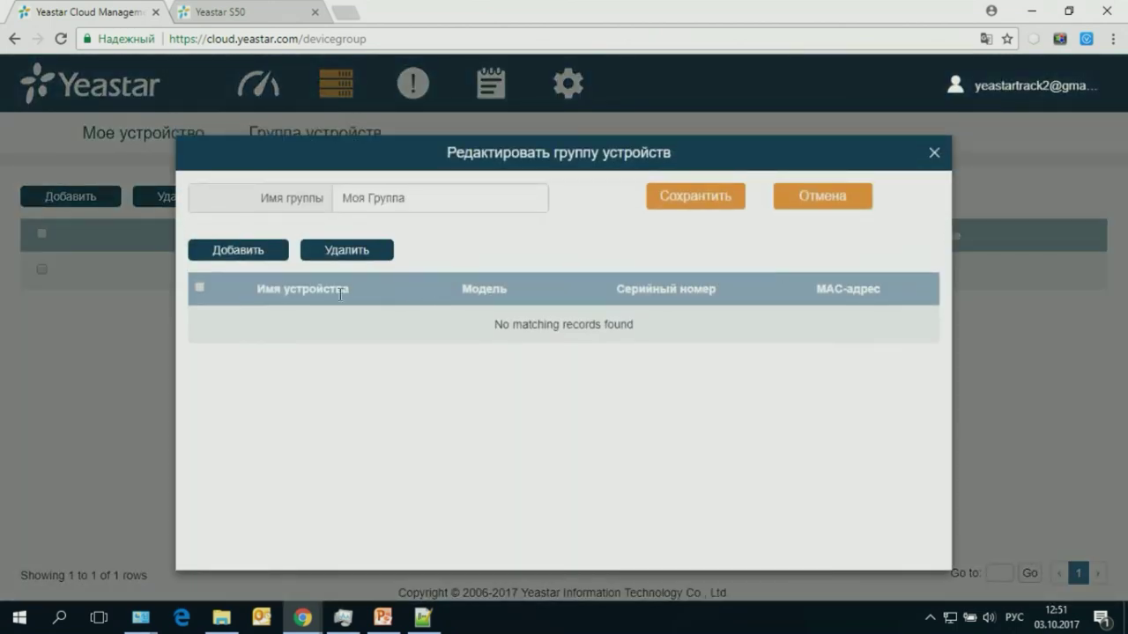
left_click(935, 156)
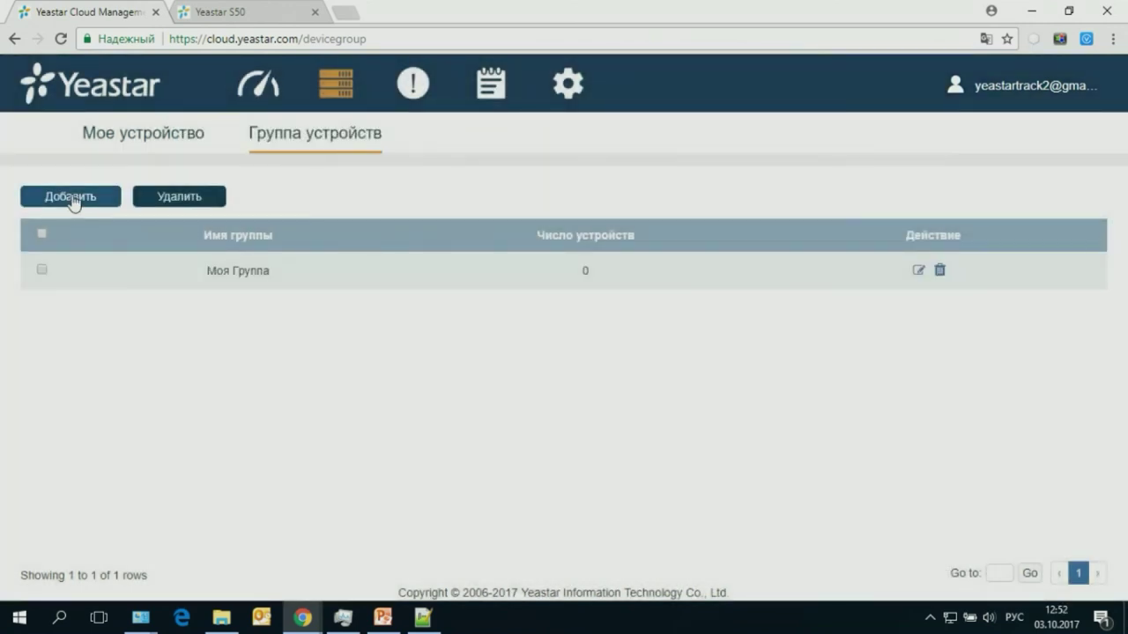
left_click(141, 142)
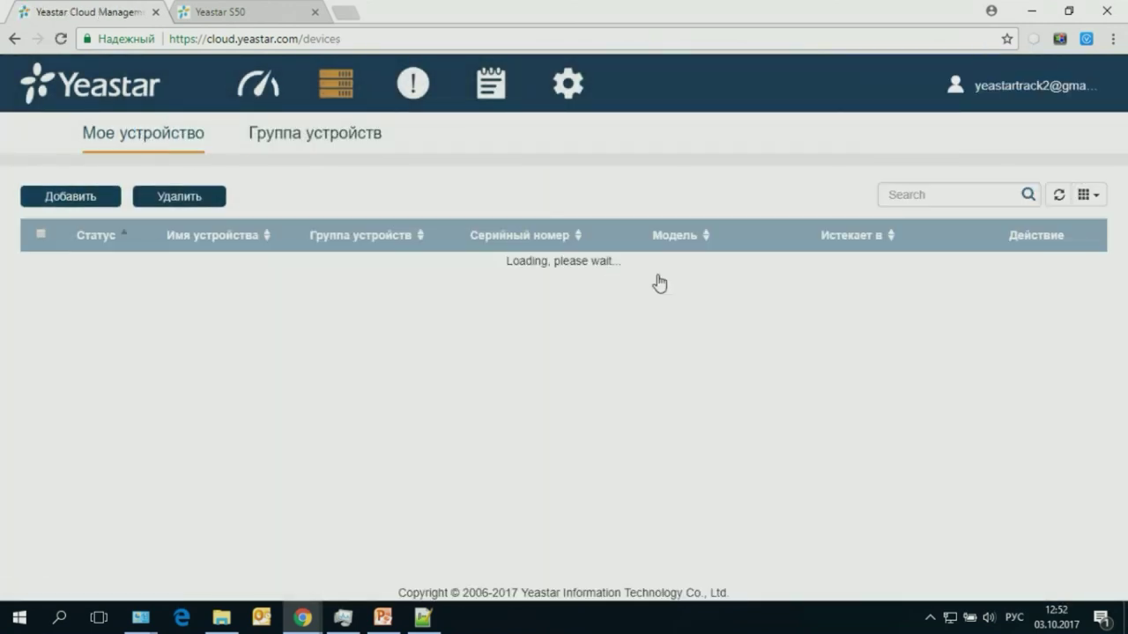
left_click(1032, 271)
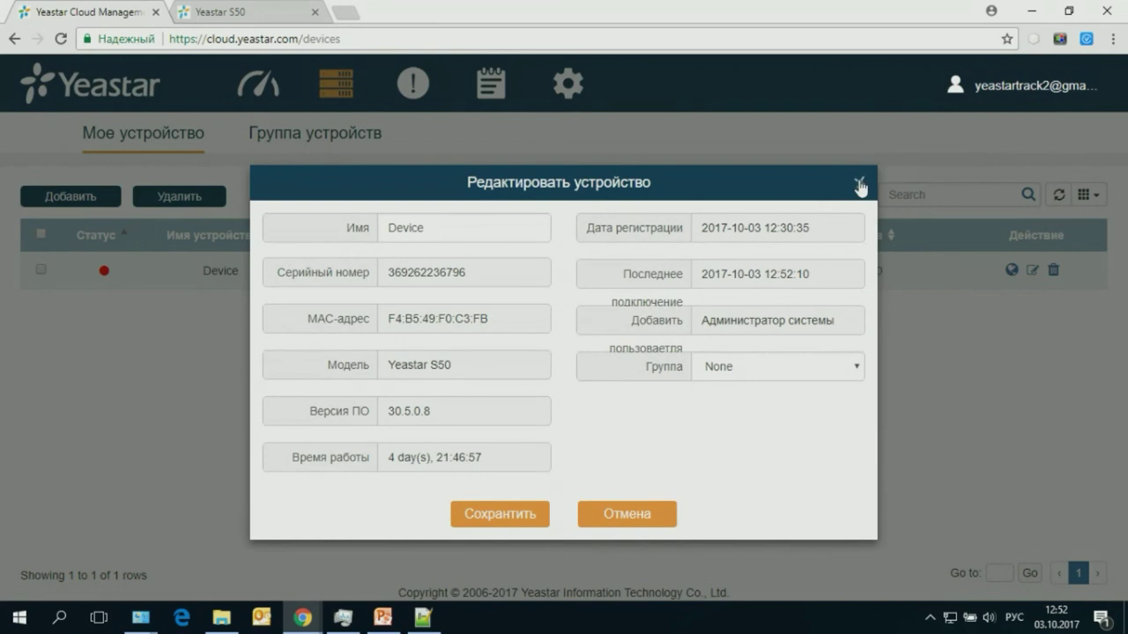
left_click(861, 185)
left_click(294, 136)
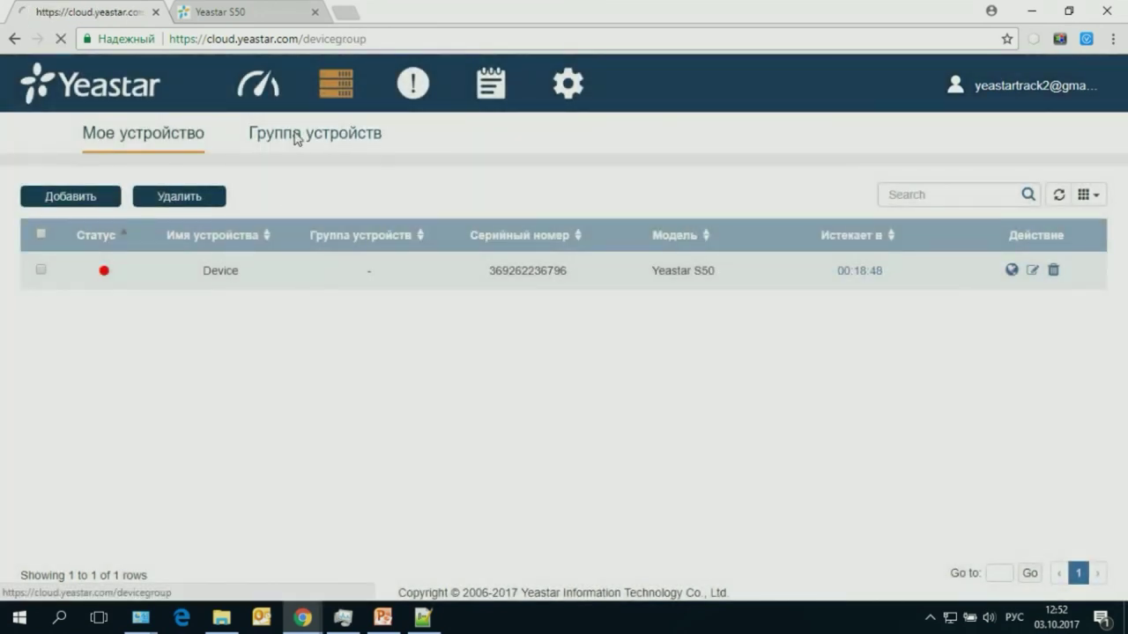
left_click(917, 271)
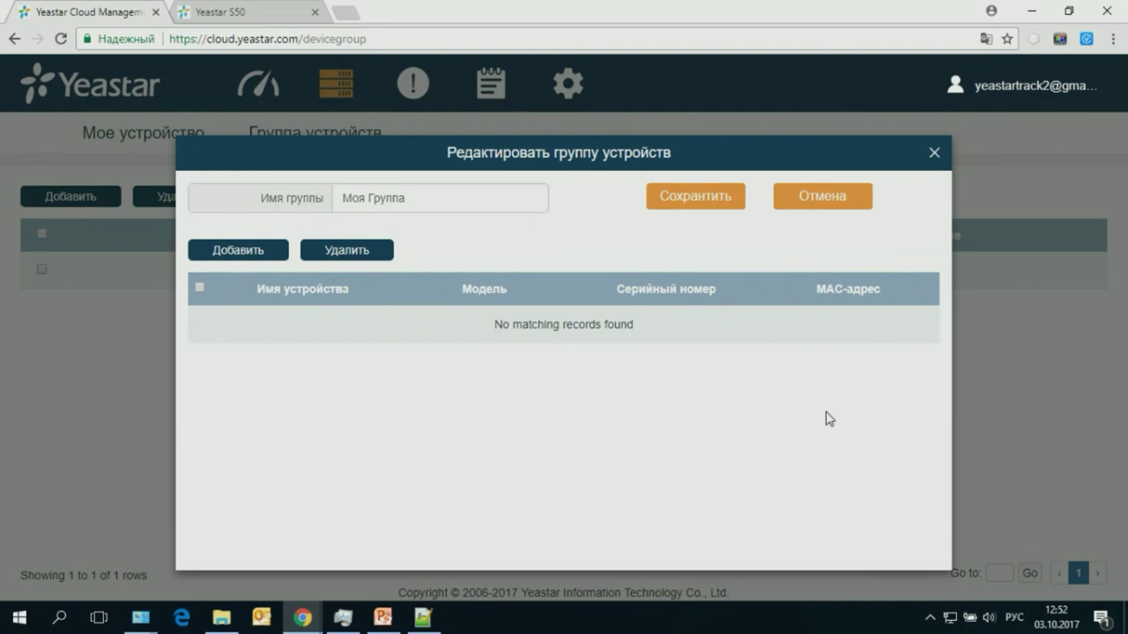
left_click(934, 155)
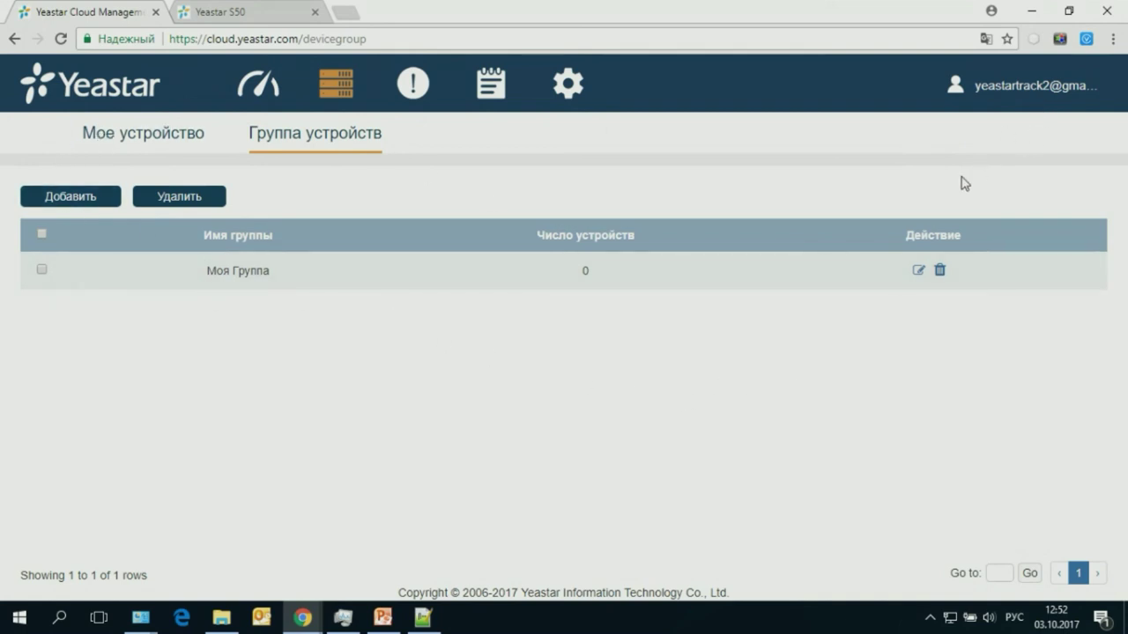
- View the alarm log, then the general settings showing role Базовый with e-mail alerts off
left_click(421, 86)
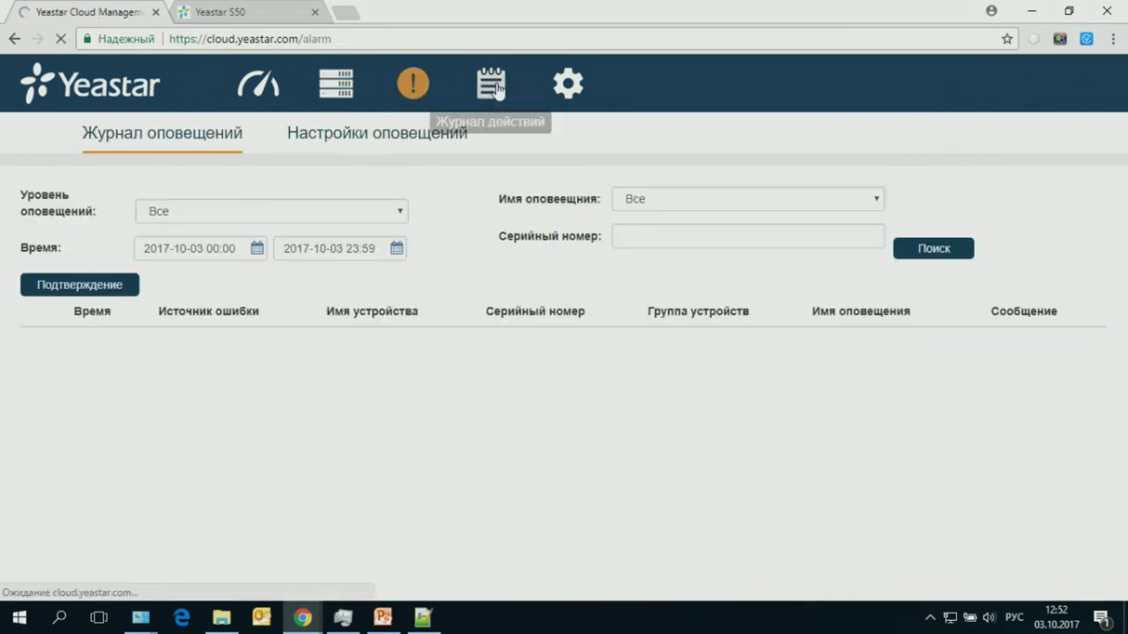
left_click(564, 88)
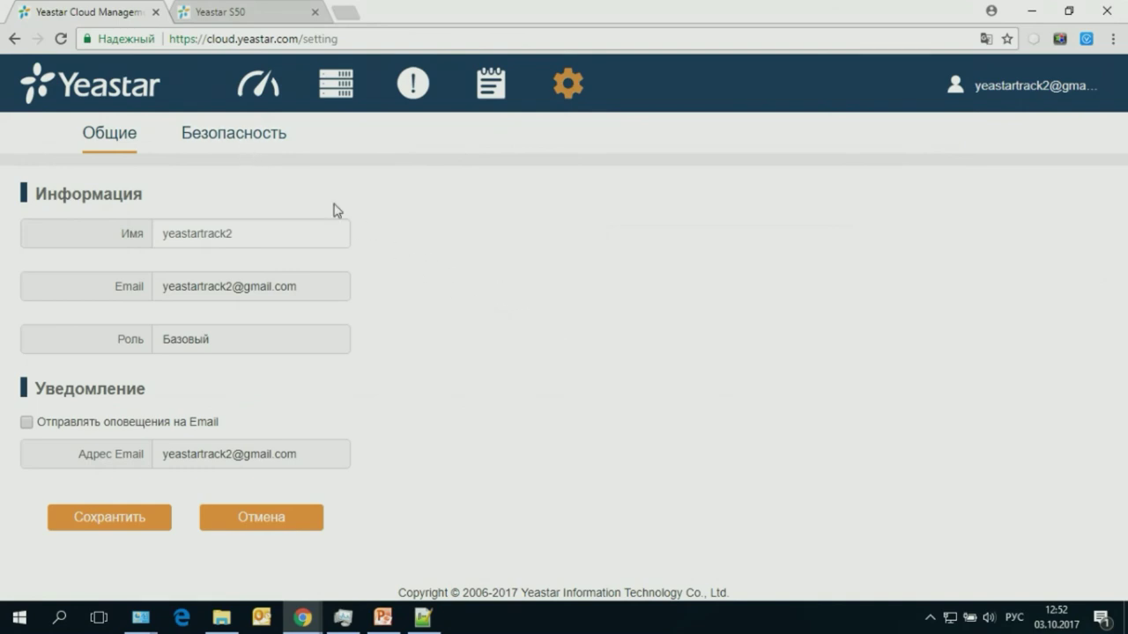
left_click(271, 141)
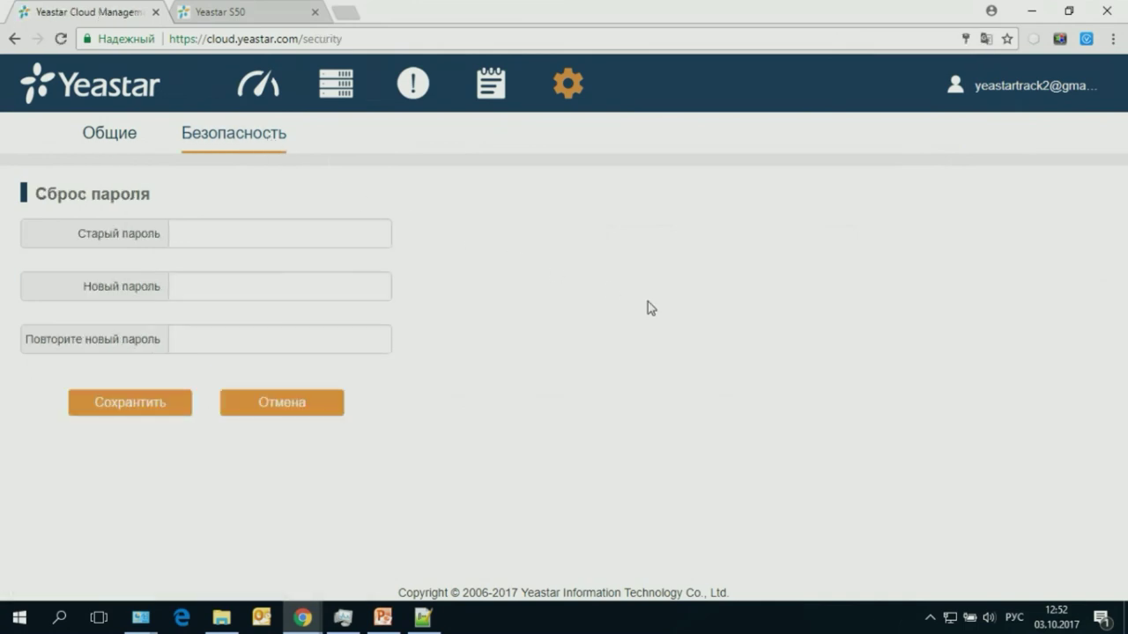
left_click(366, 228)
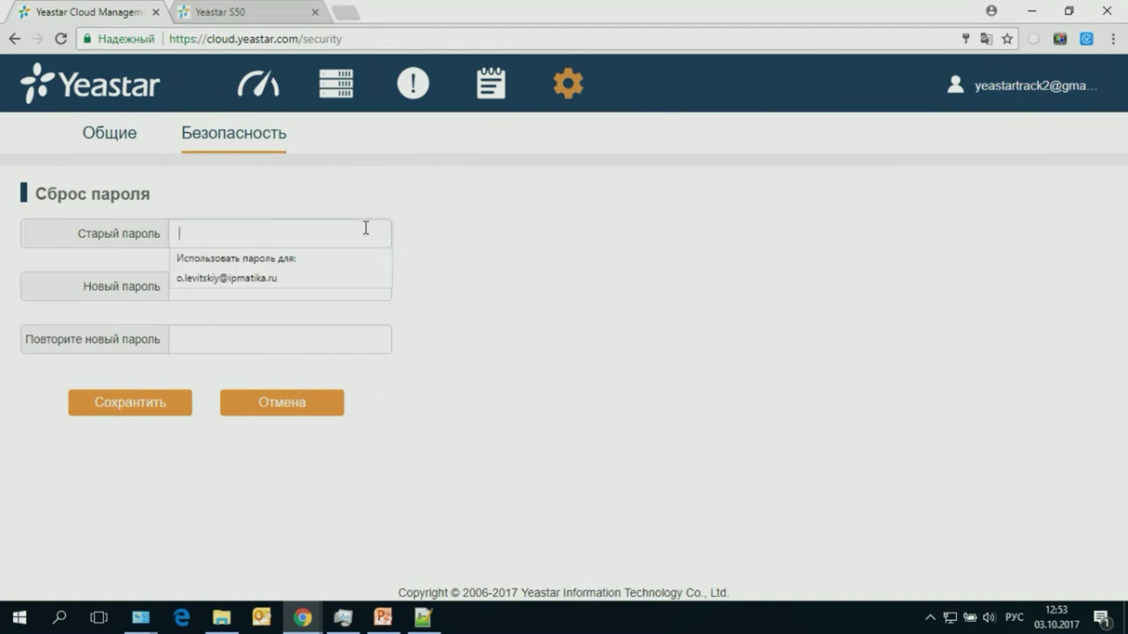
left_click(509, 238)
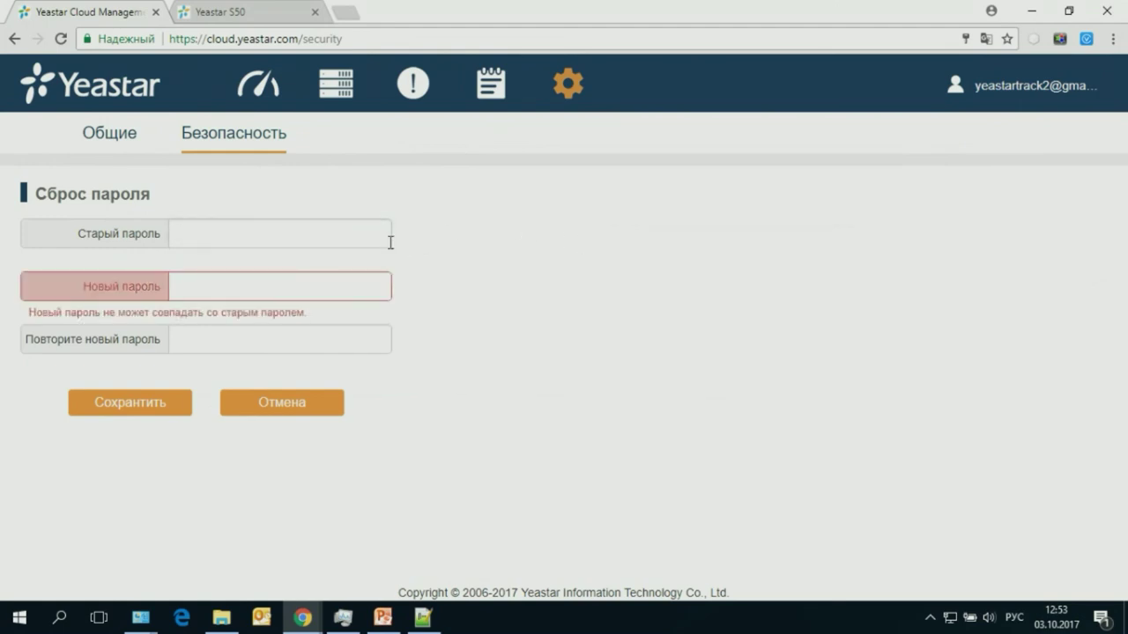
left_click(339, 235)
left_click(703, 319)
left_click(131, 140)
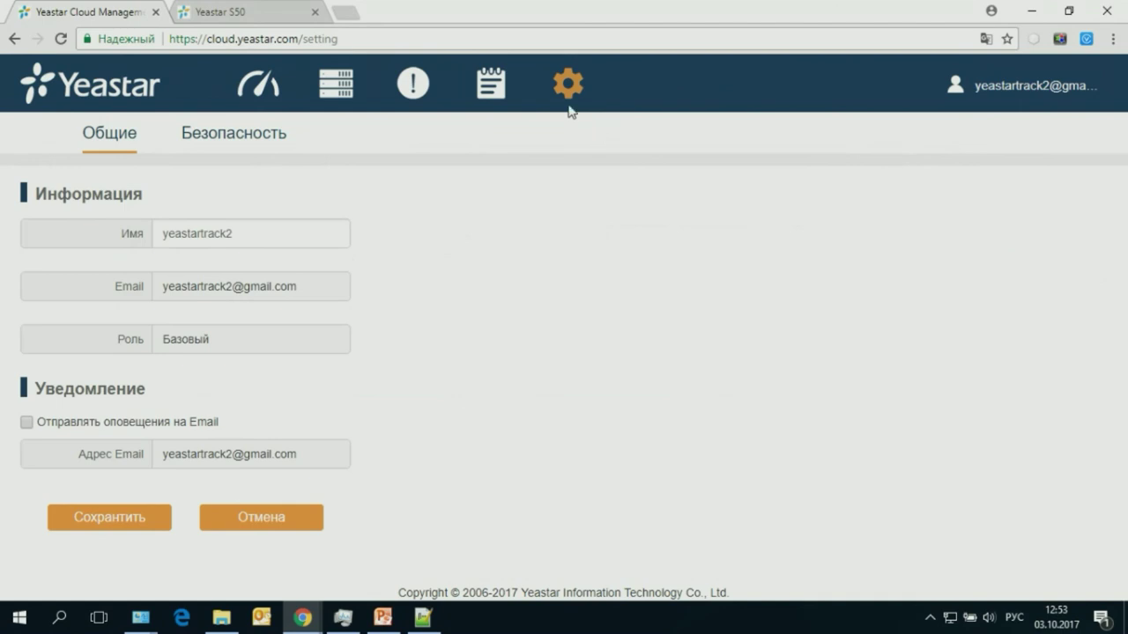
- Minimize and restore Chrome twice, then switch to the webinar.ipmatika.ru desktop-sharing tab
left_click(1030, 10)
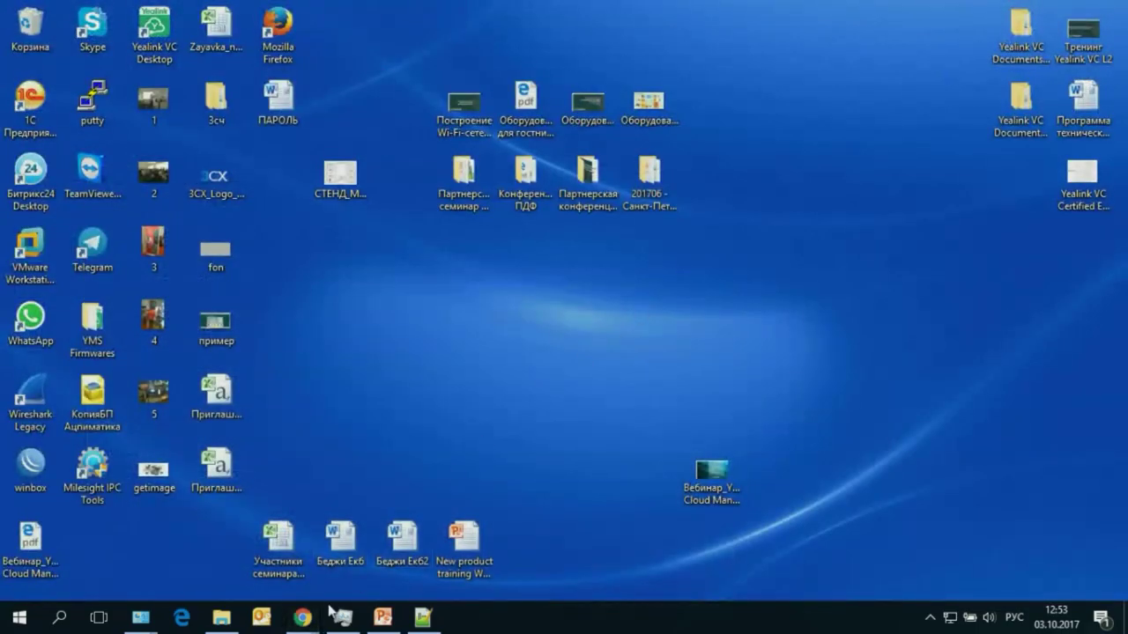
mouse_move(302, 617)
left_click(302, 564)
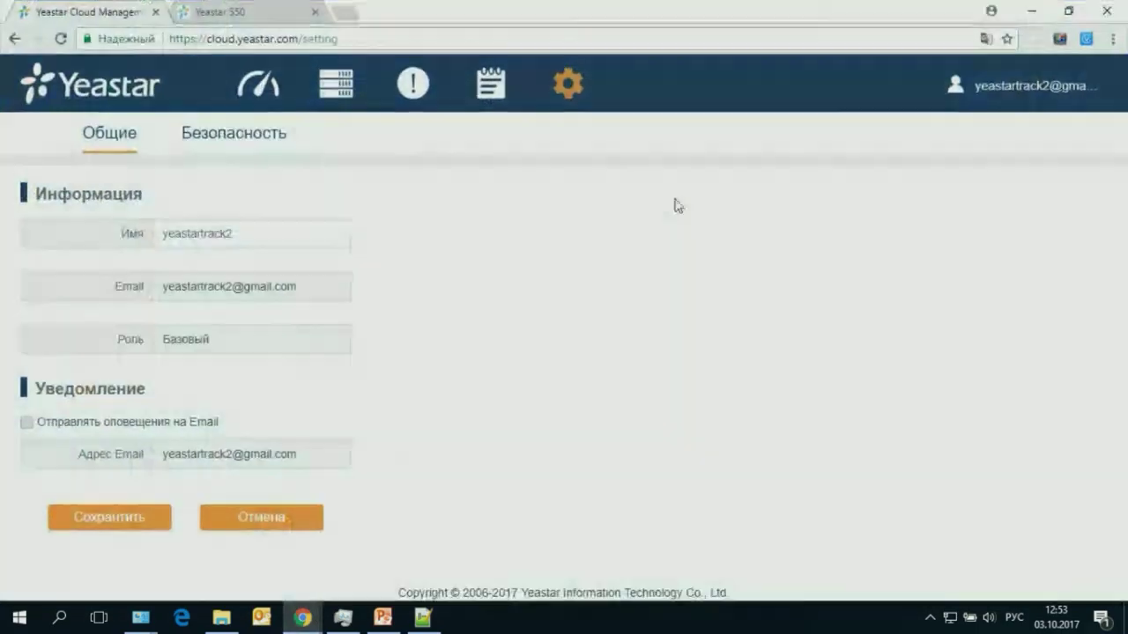
left_click(1030, 10)
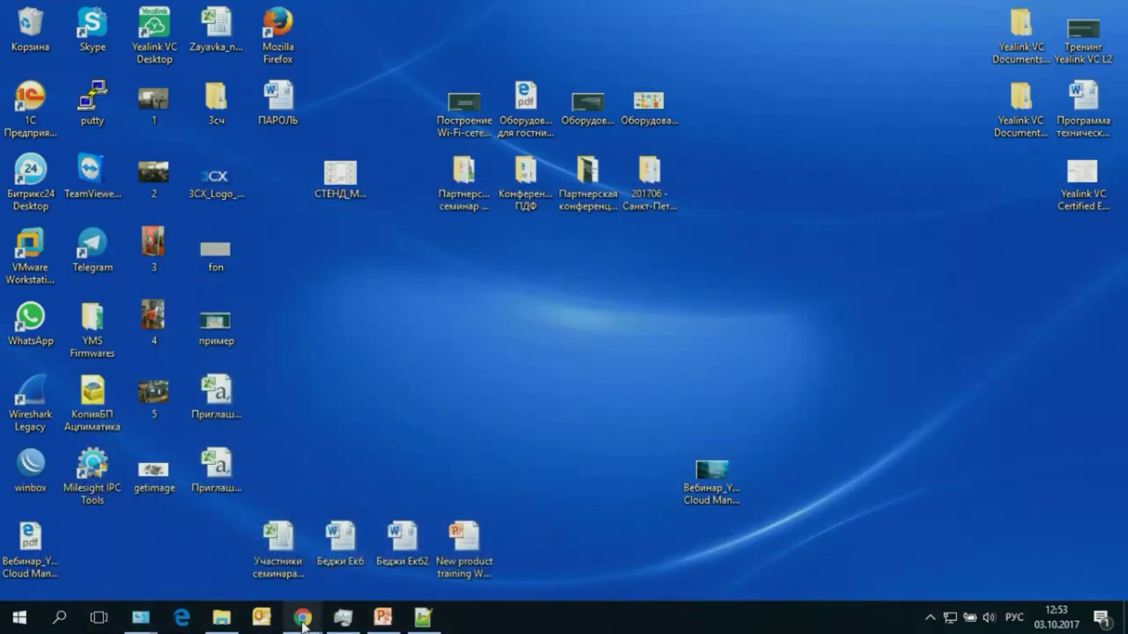
mouse_move(302, 616)
left_click(150, 515)
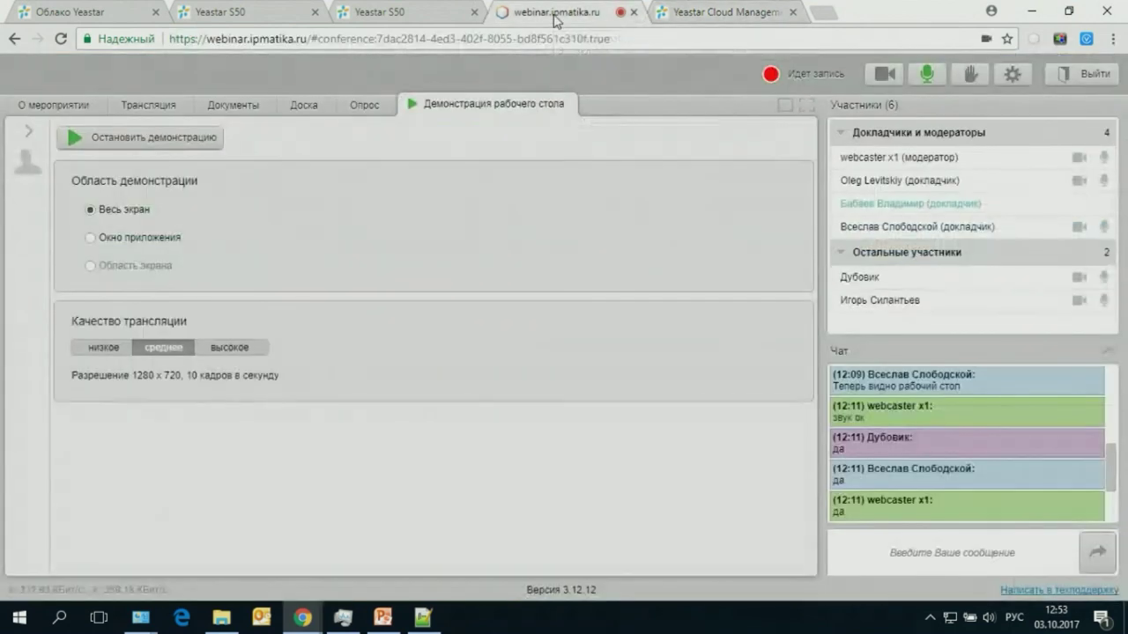
left_click(555, 13)
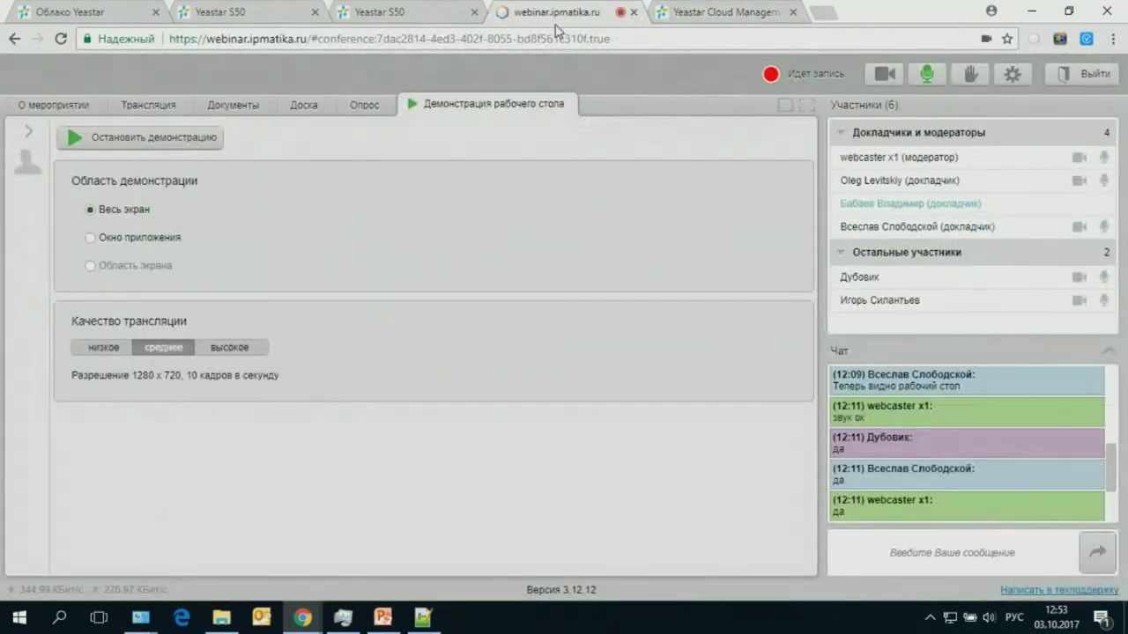